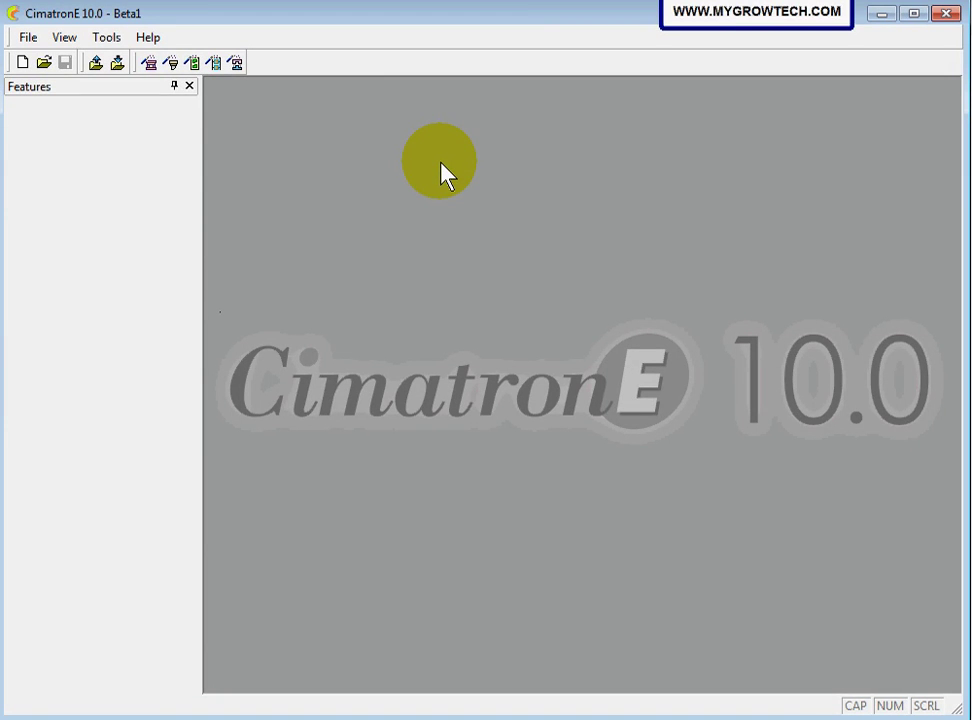
Step: Open the part file Curves.elt from the C002_motorbike folder
left_click(44, 62)
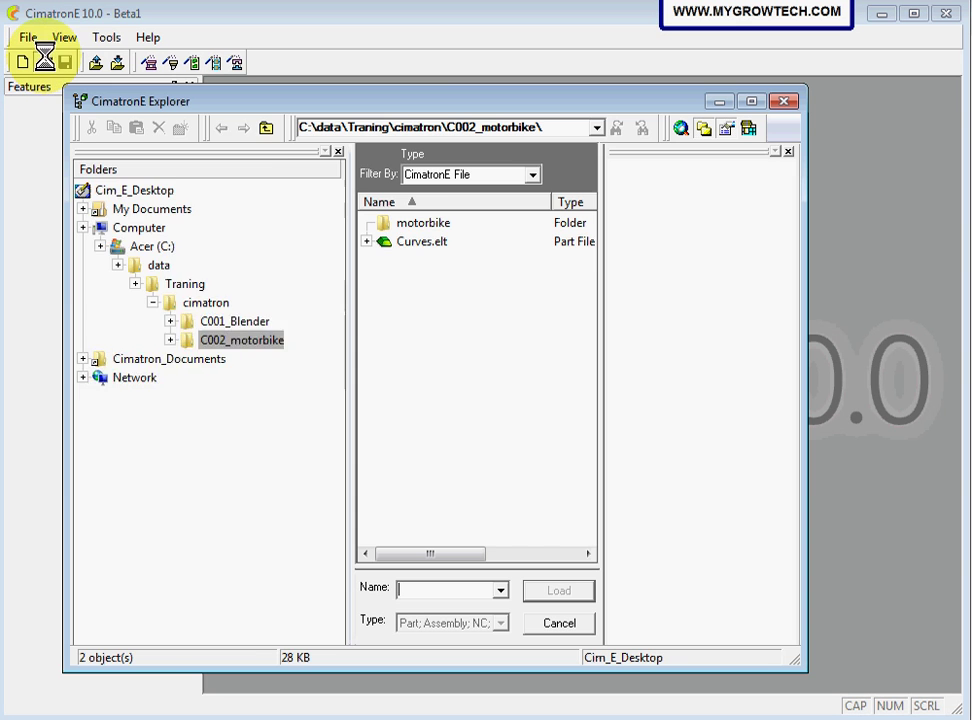
left_click(422, 243)
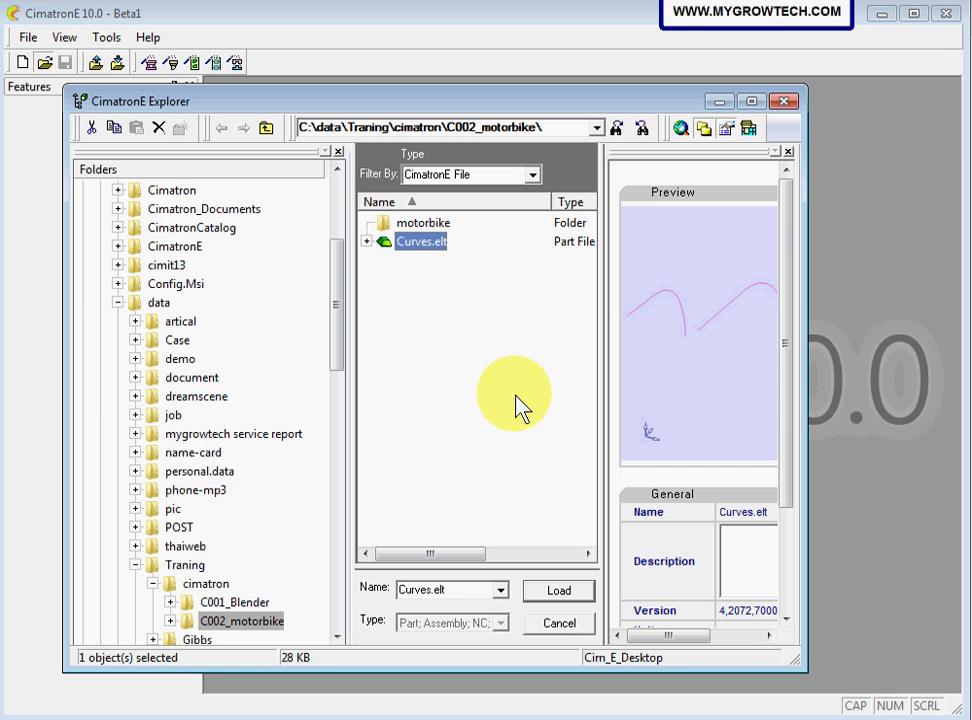
left_click(560, 591)
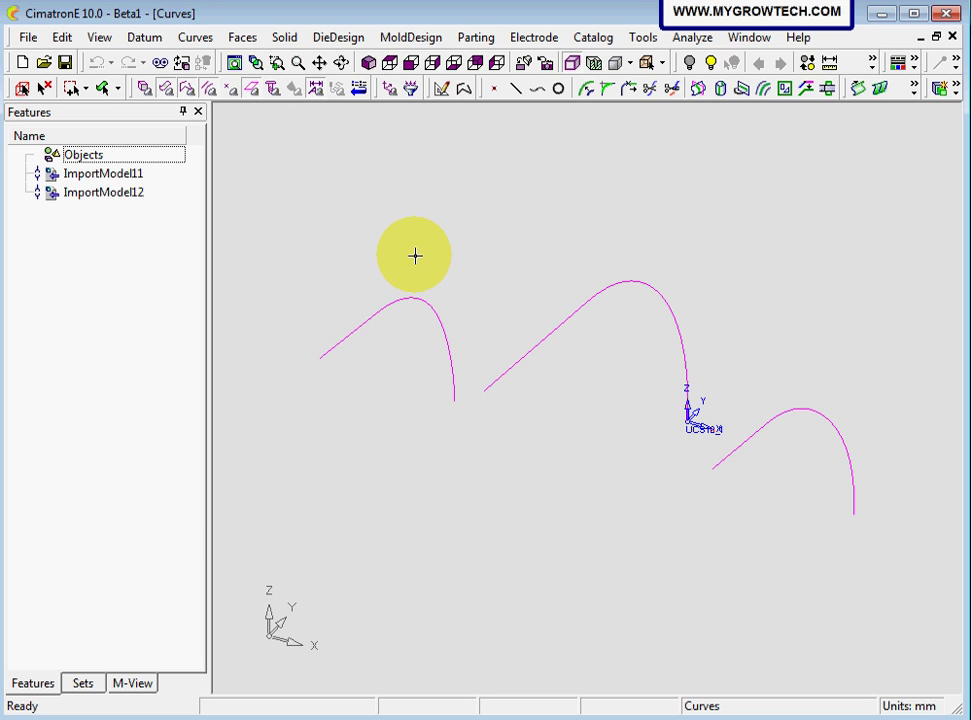
Step: Create the main datum planes on the existing UCS
scroll(418, 210, "up", 1)
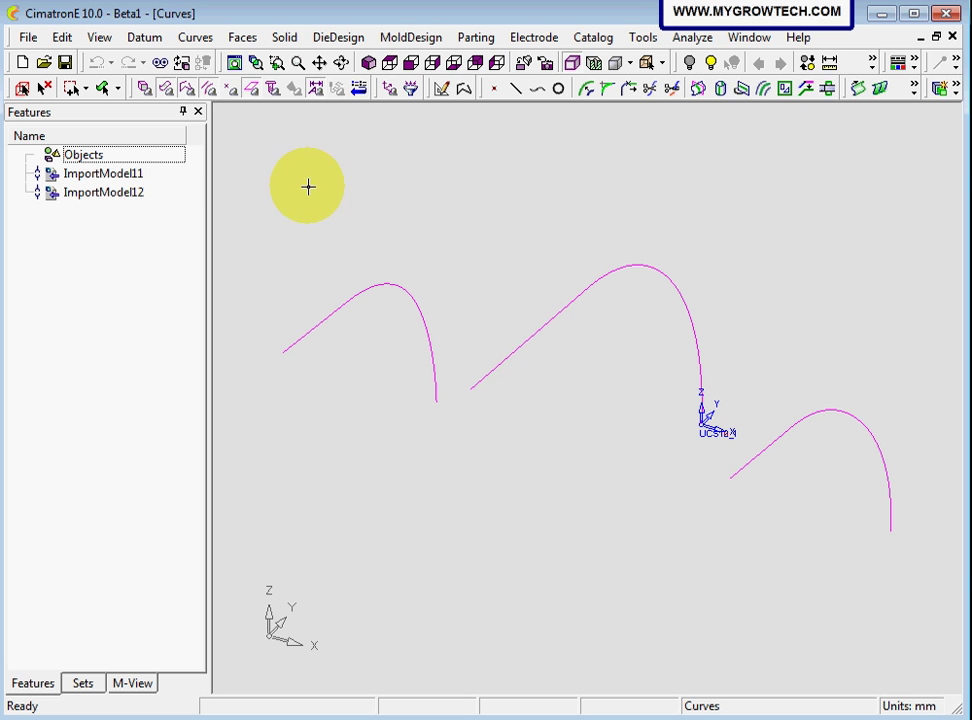
left_click(150, 40)
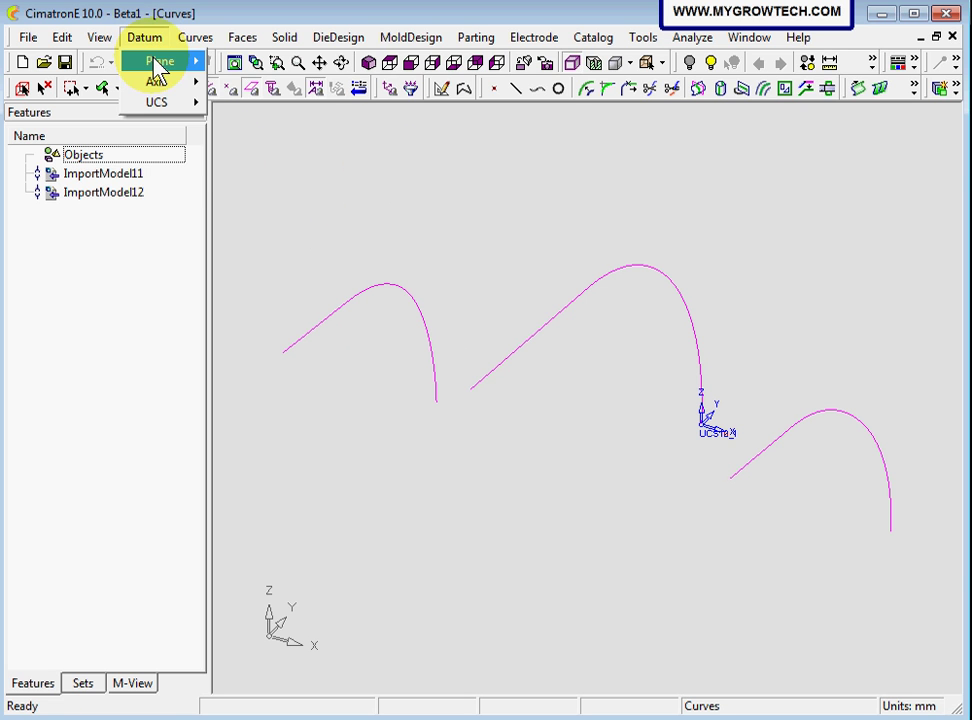
mouse_move(156, 65)
left_click(262, 105)
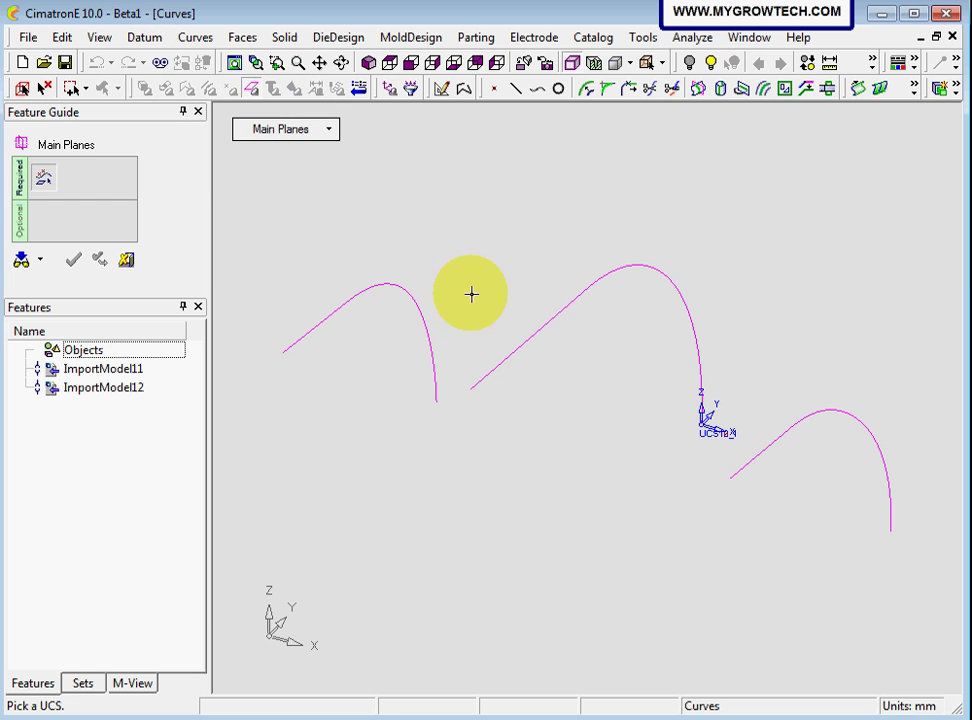
left_click(704, 425)
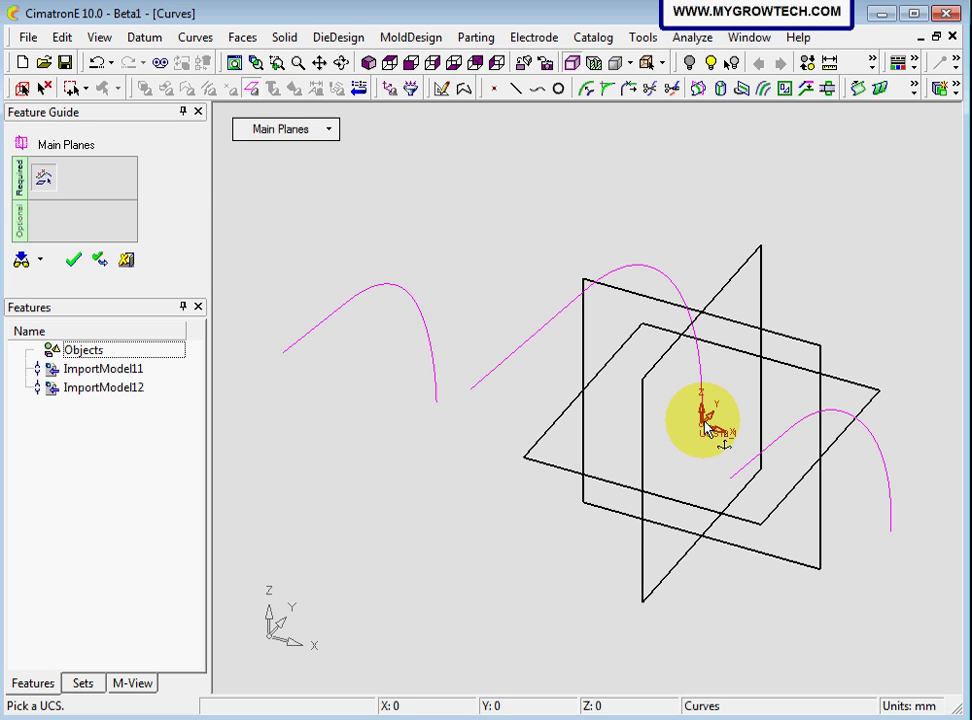
right_click(434, 202)
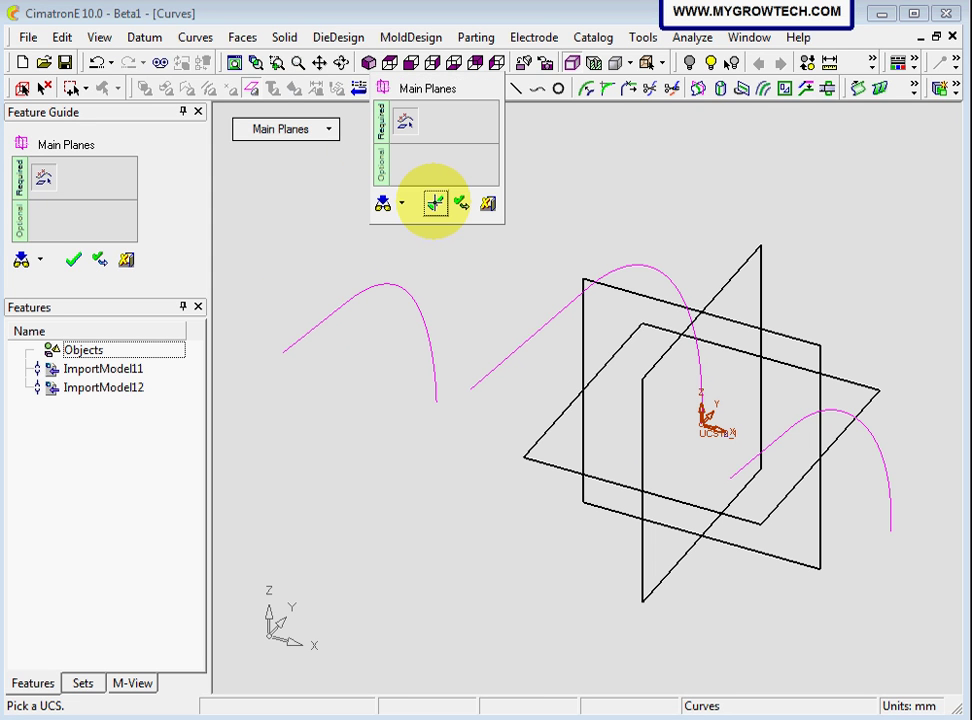
left_click(435, 205)
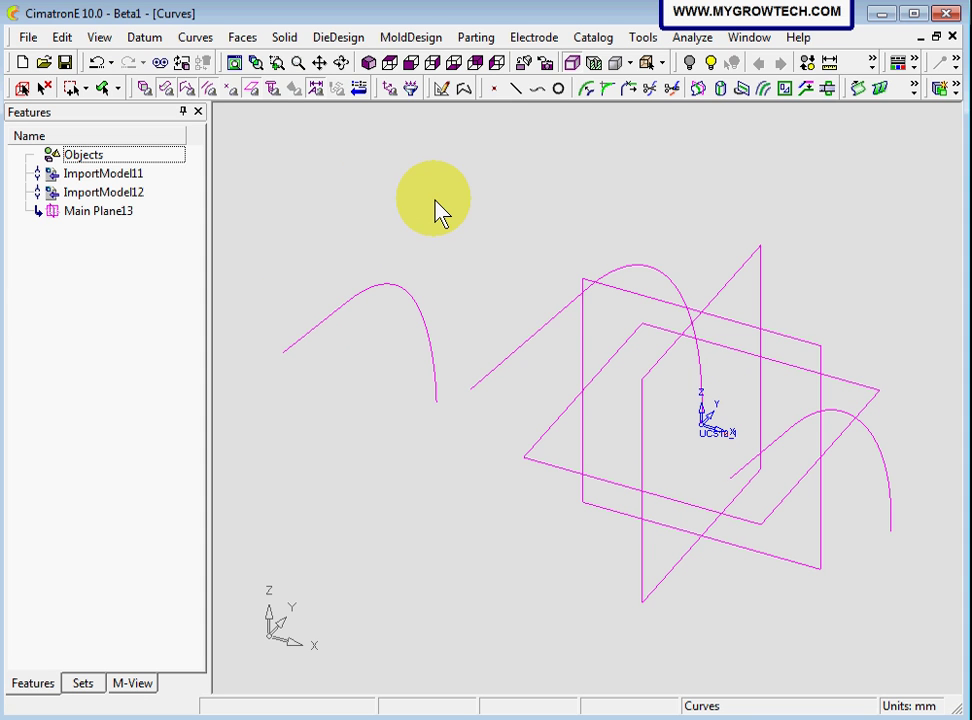
Step: Create a datum plane parallel to the XZ main plane, by point, through the straight end of the outer curve on the negative X side
scroll(444, 199, "down", 1)
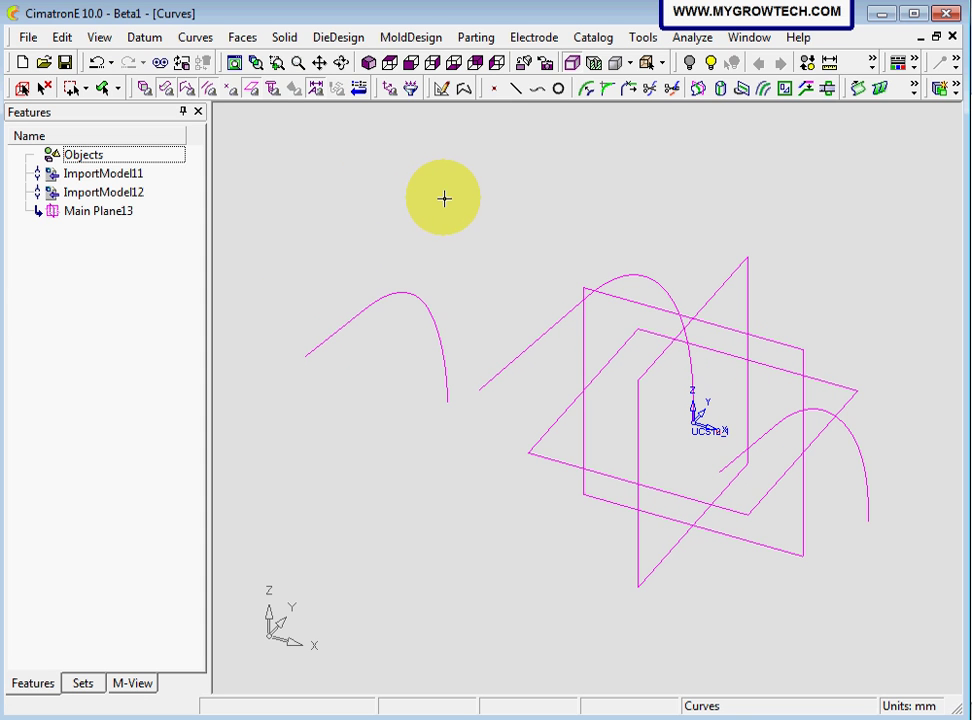
left_click(145, 37)
mouse_move(155, 64)
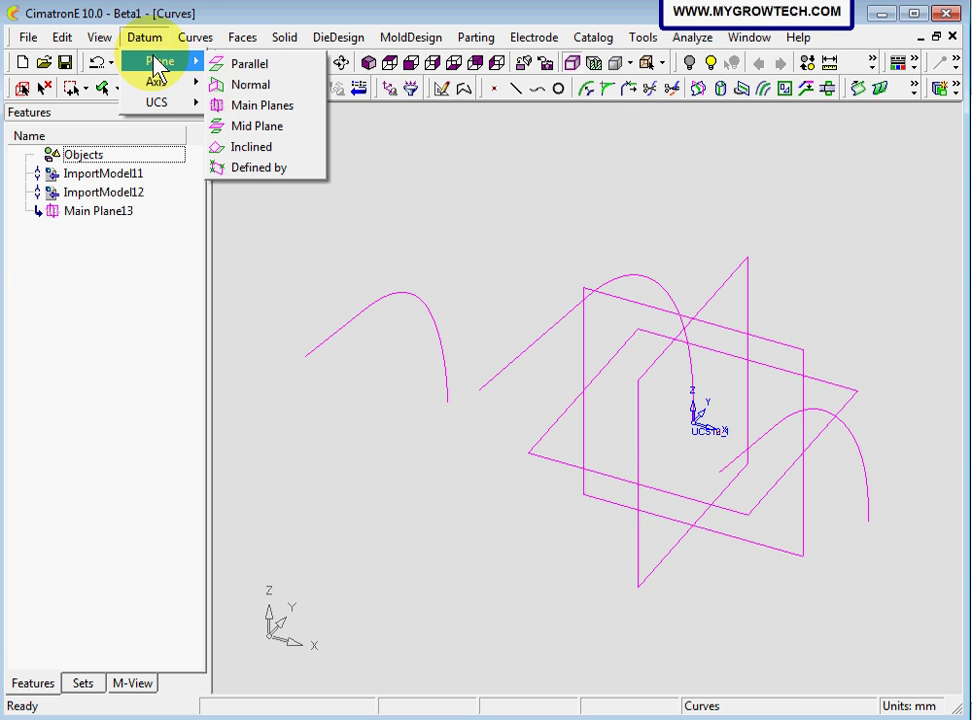
left_click(255, 64)
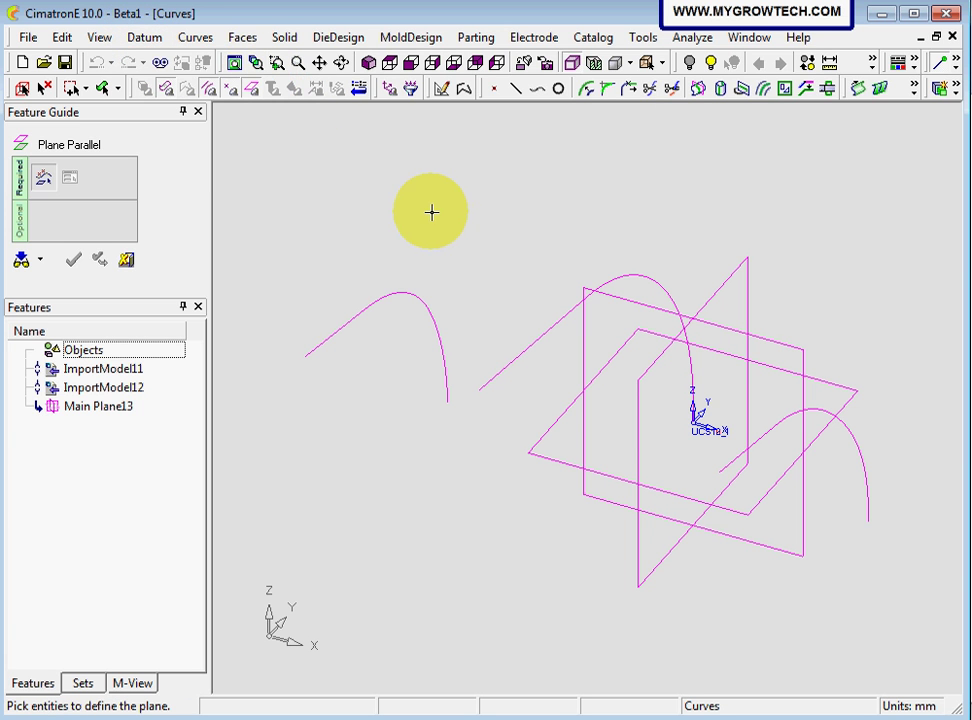
left_click(634, 309)
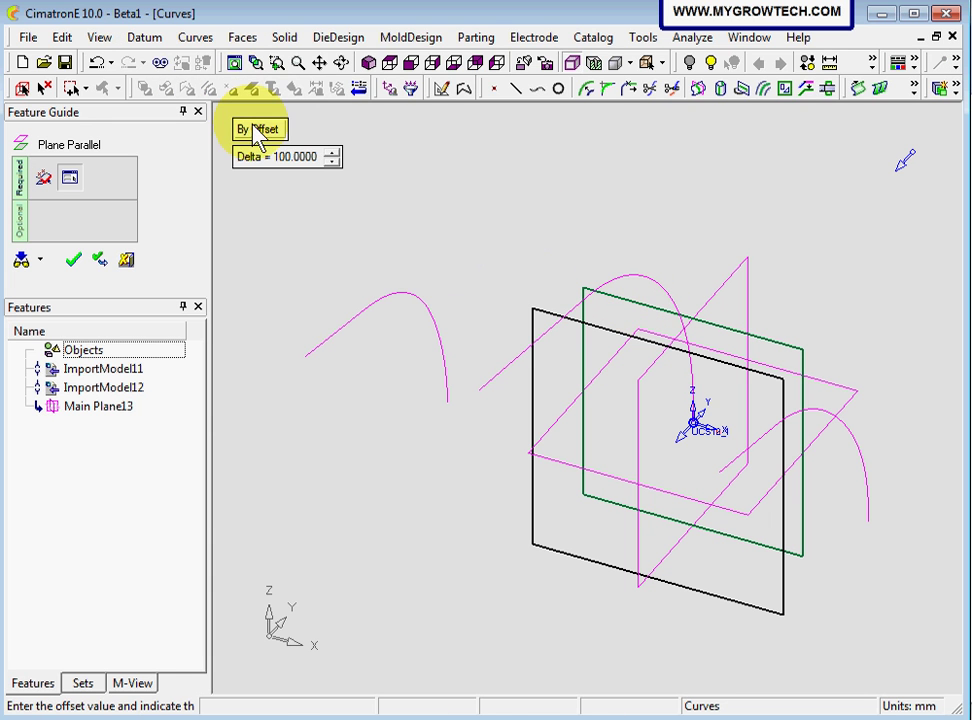
left_click(259, 131)
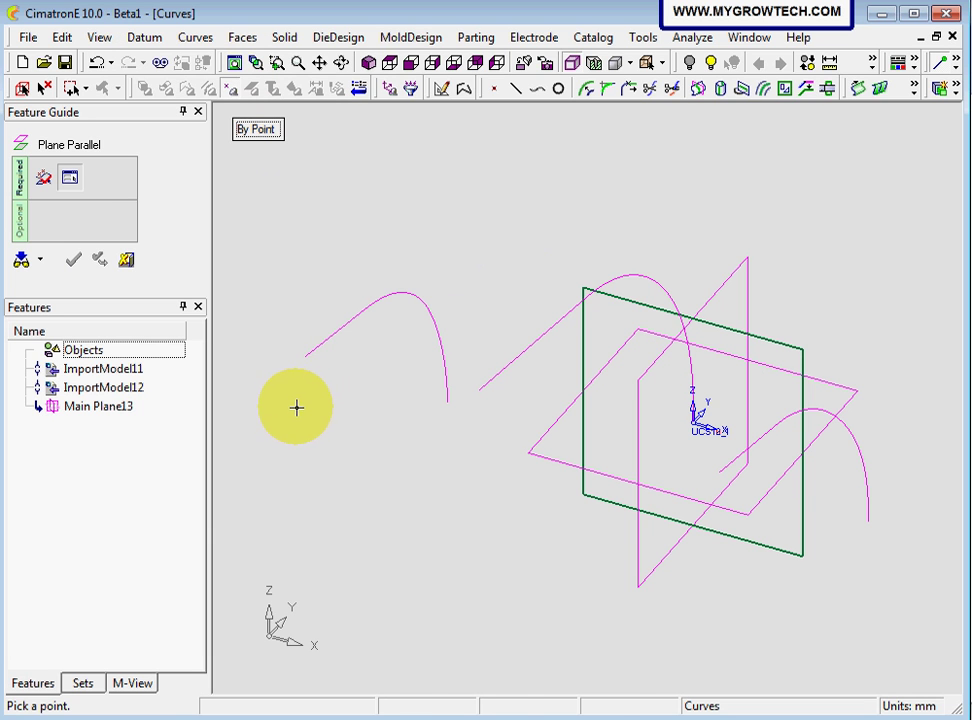
left_click(306, 358)
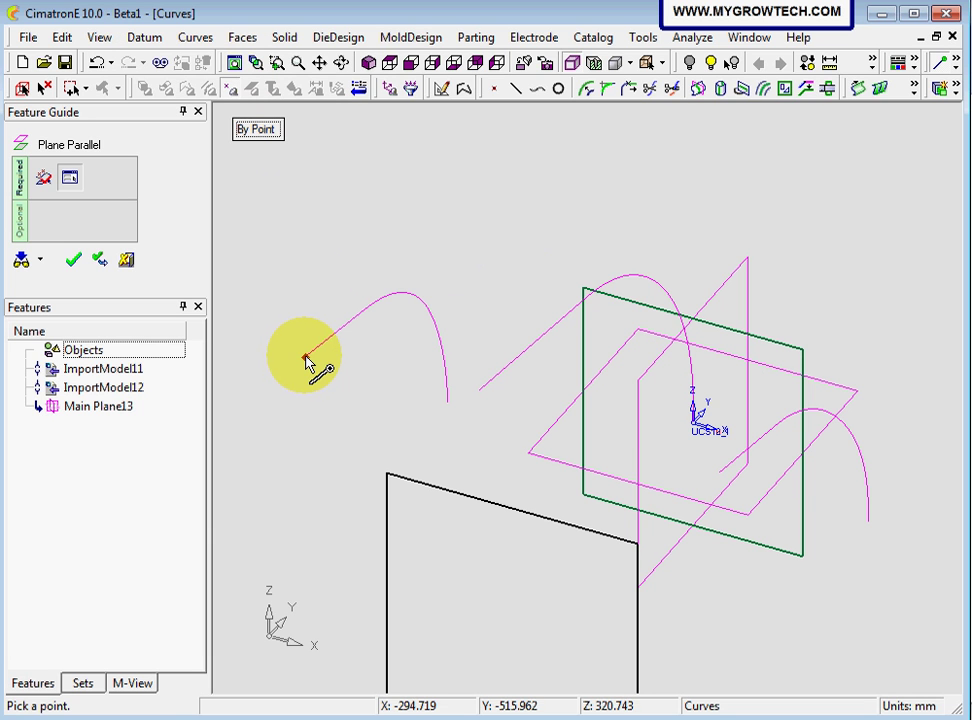
scroll(336, 391, "down", 3)
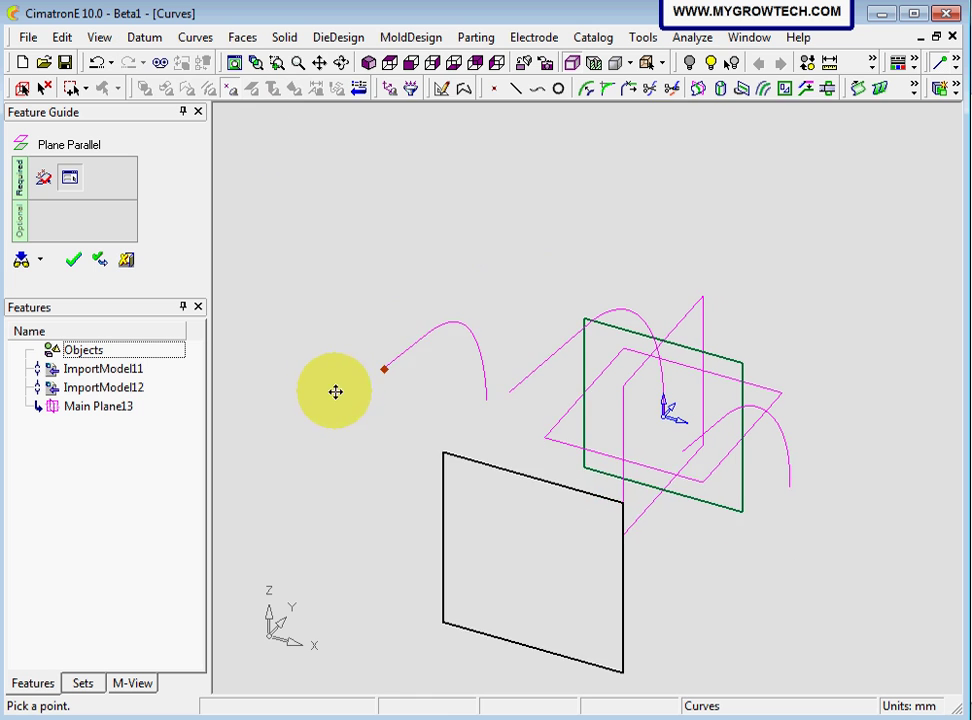
scroll(462, 404, "up", 2)
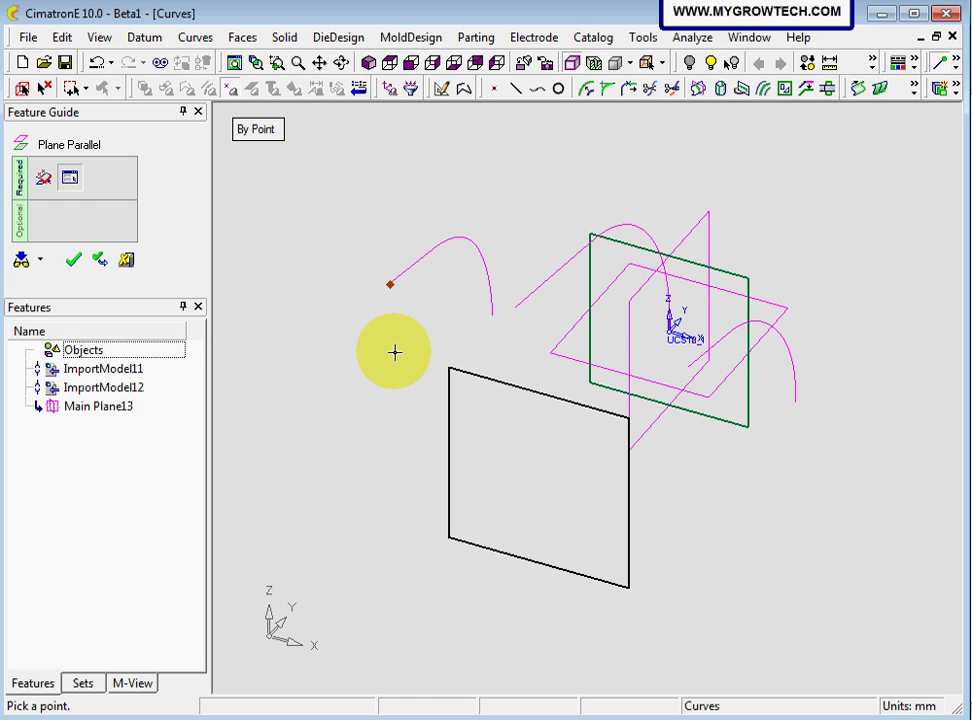
left_click(73, 259)
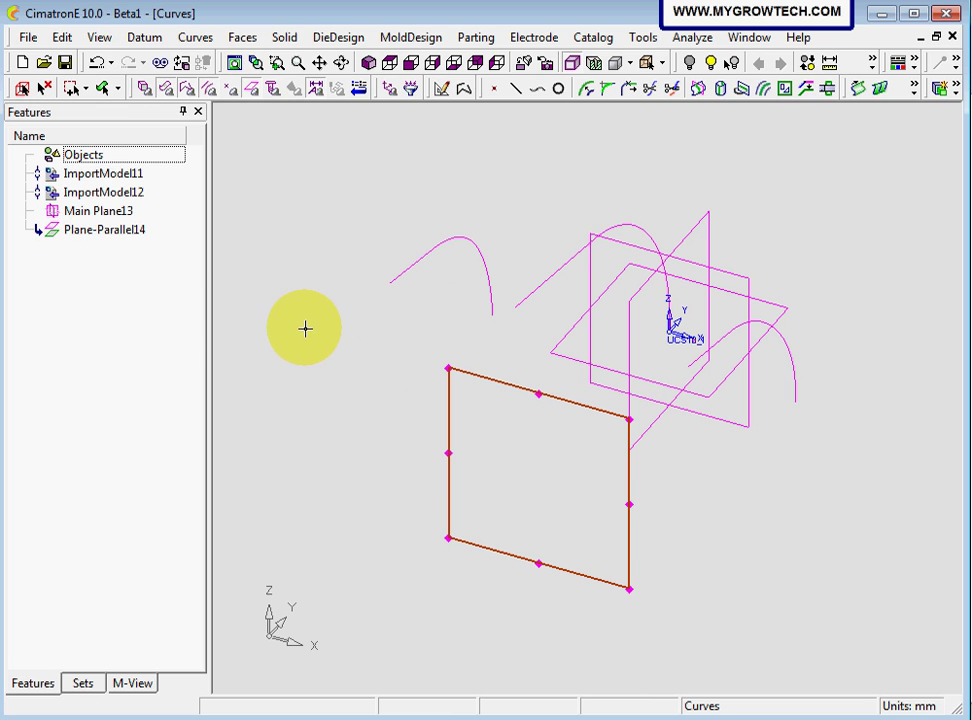
left_click(44, 88)
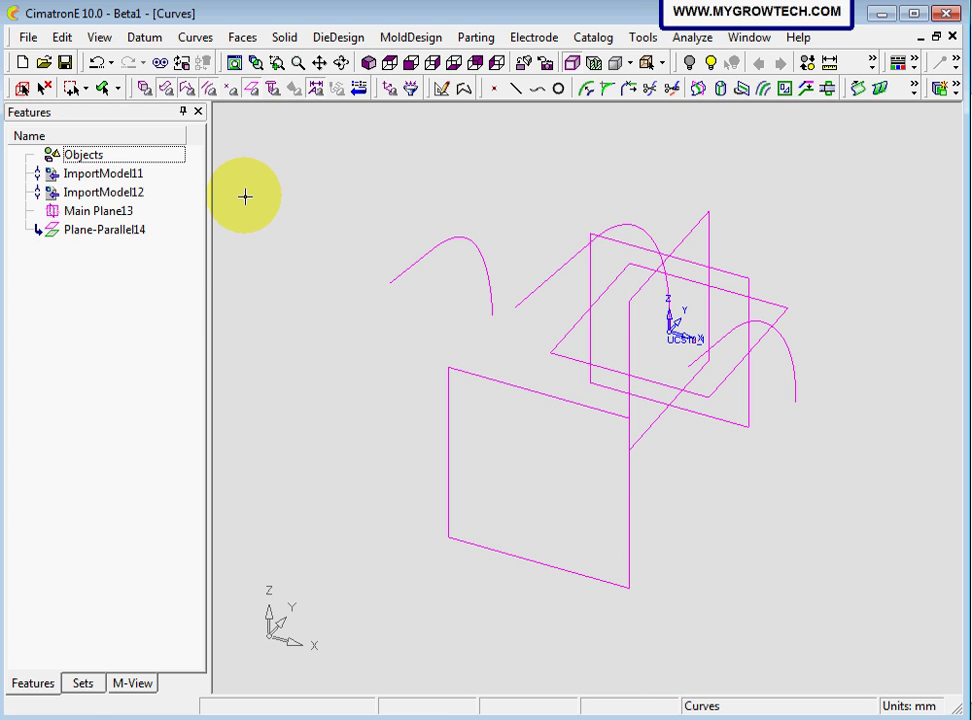
Step: Trim the middle curve at the new parallel plane, keeping the portion that runs to the UCS
middle_click_drag(536, 430, 464, 417)
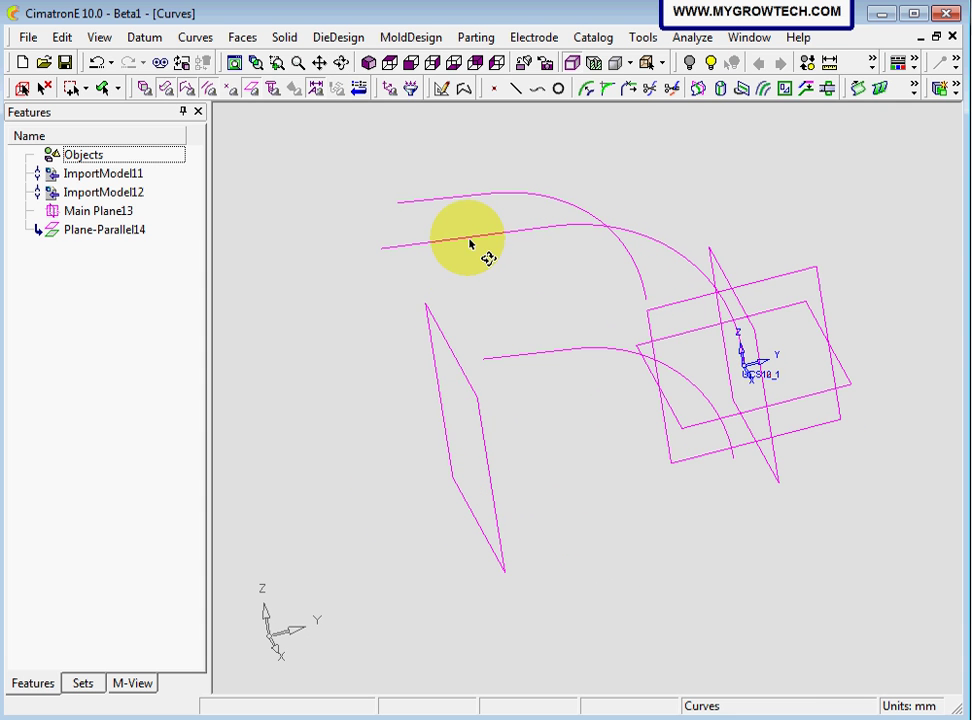
middle_click_drag(473, 243, 498, 296)
left_click(195, 37)
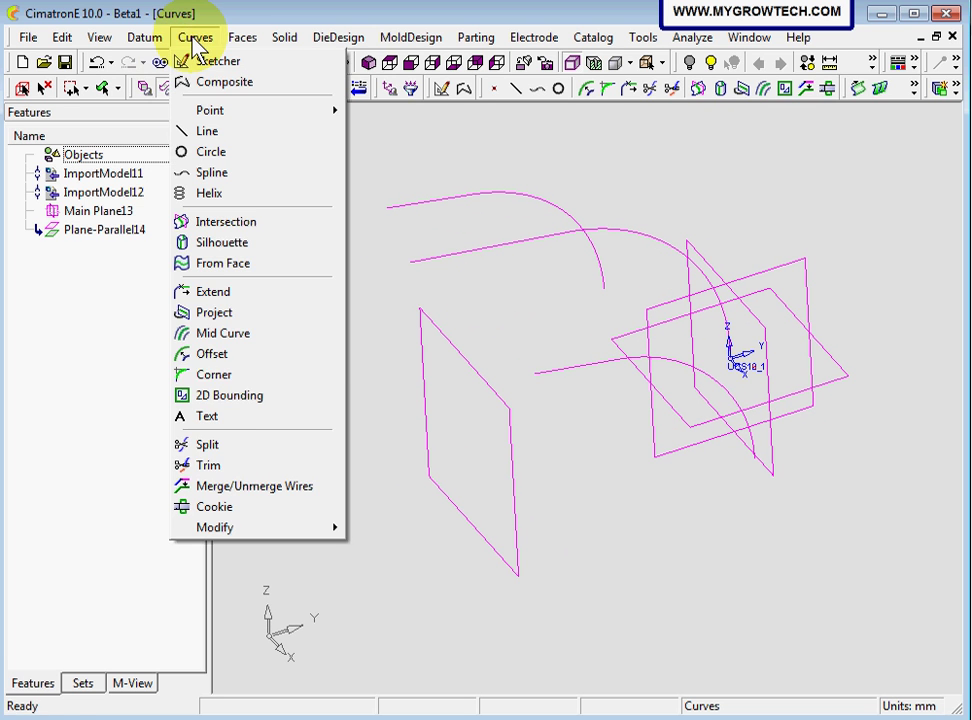
left_click(255, 467)
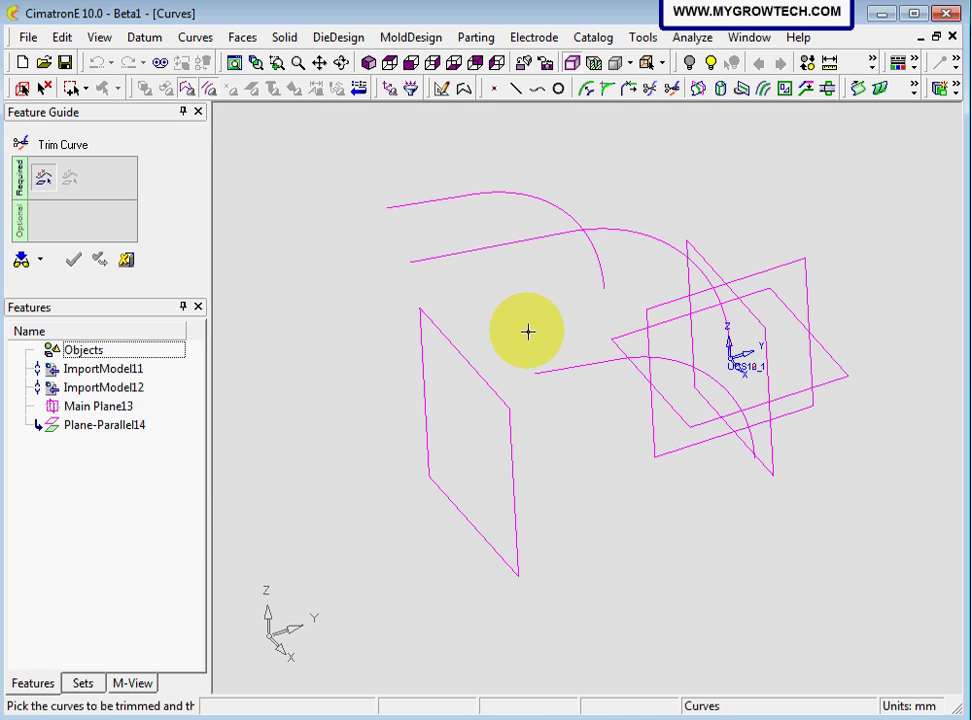
left_click(619, 238)
middle_click_drag(623, 239, 555, 331)
middle_click(555, 331)
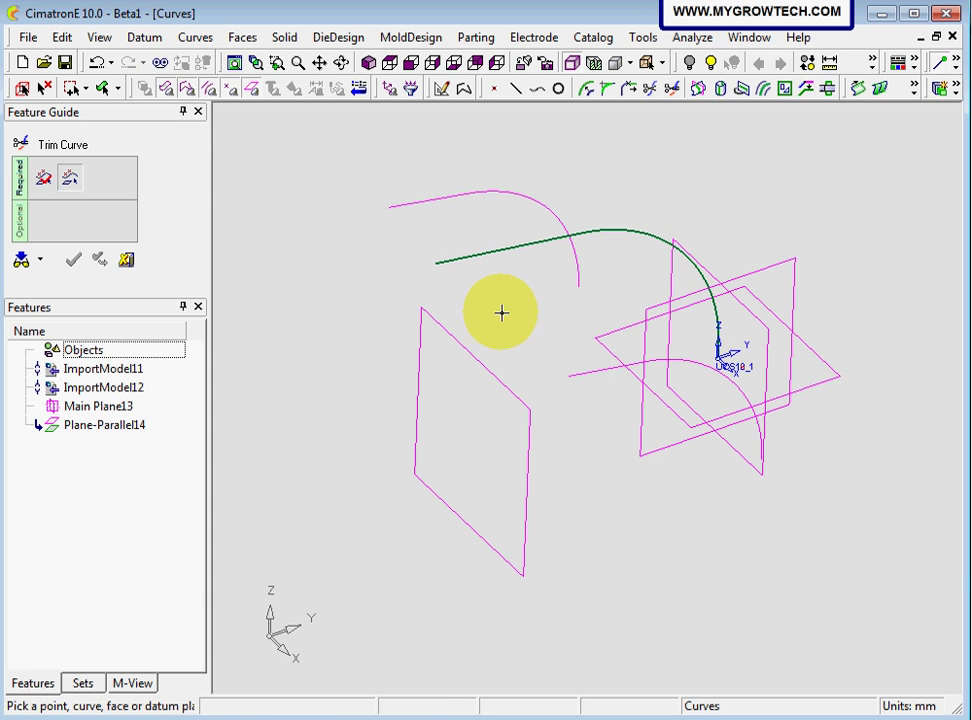
left_click(490, 378)
middle_click_drag(490, 375, 498, 325)
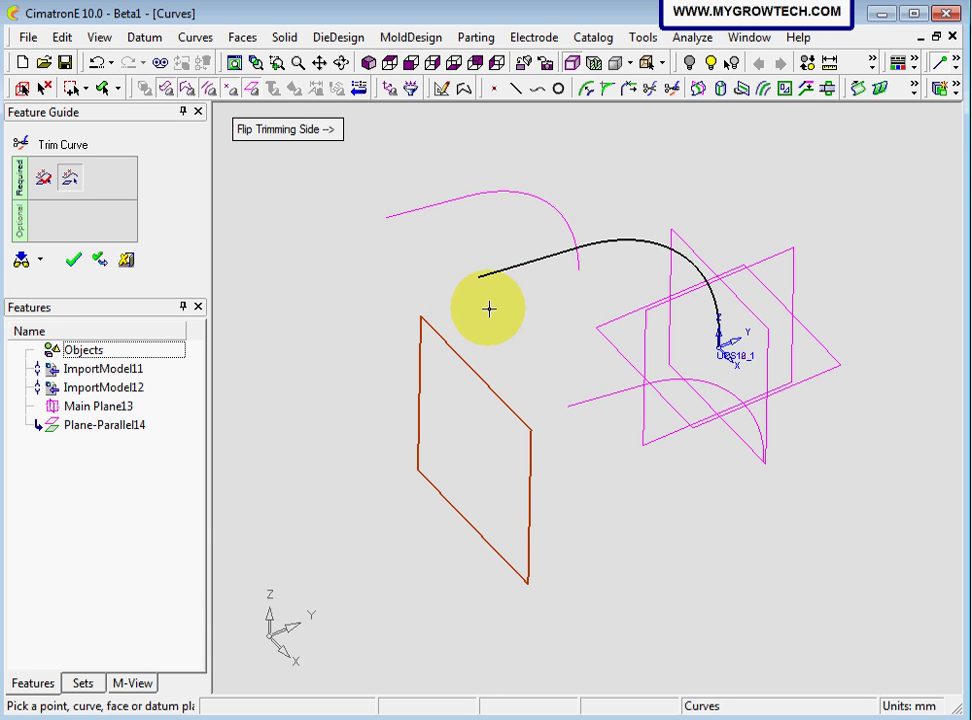
left_click(281, 131)
left_click(281, 131)
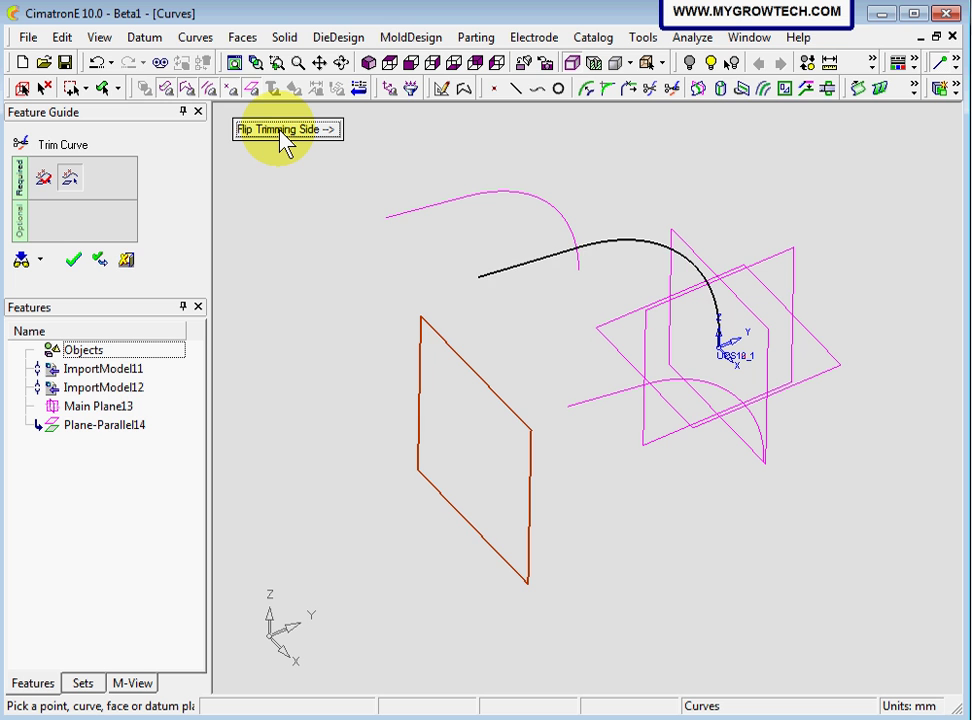
left_click(281, 131)
left_click(281, 131)
left_click_drag(393, 298, 544, 383, "ctrl")
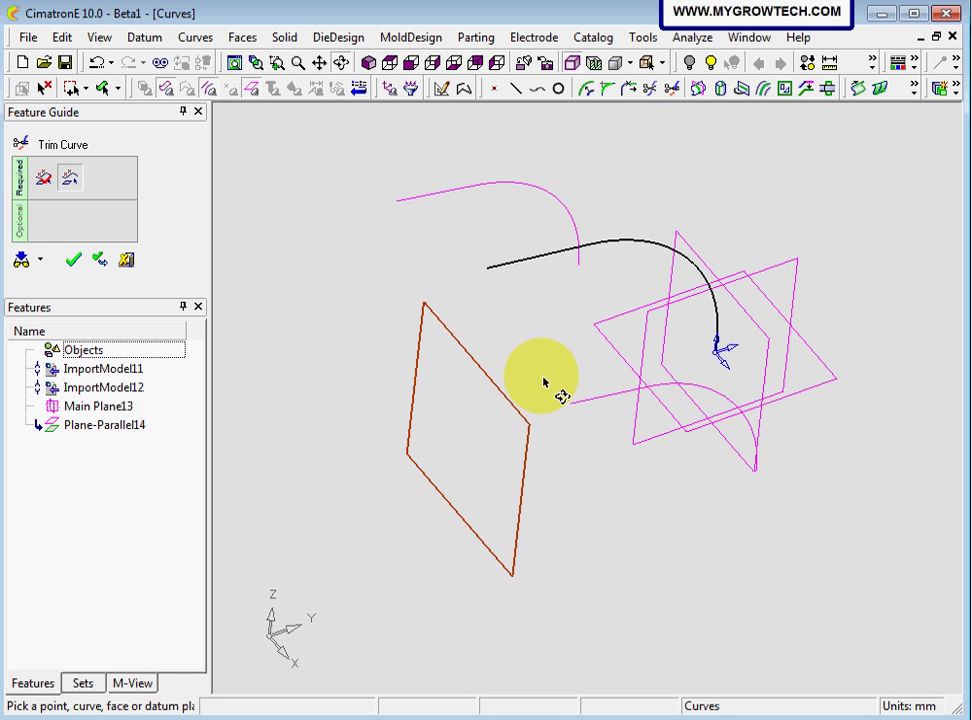
left_click(73, 262)
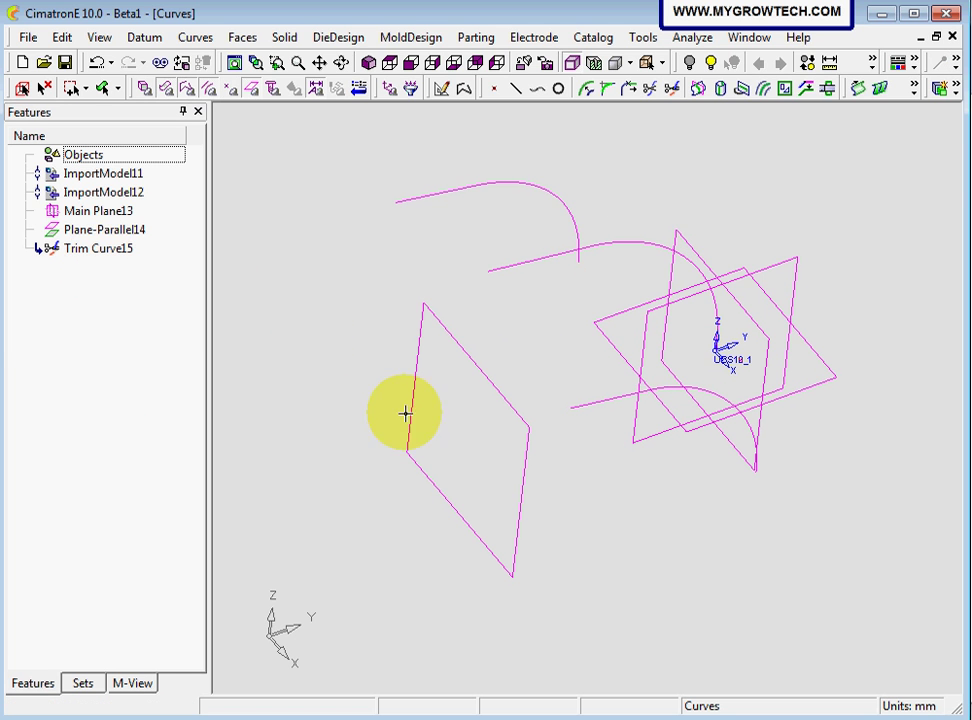
Step: Hide the datums in the graphics view
middle_click_drag(404, 410, 482, 308)
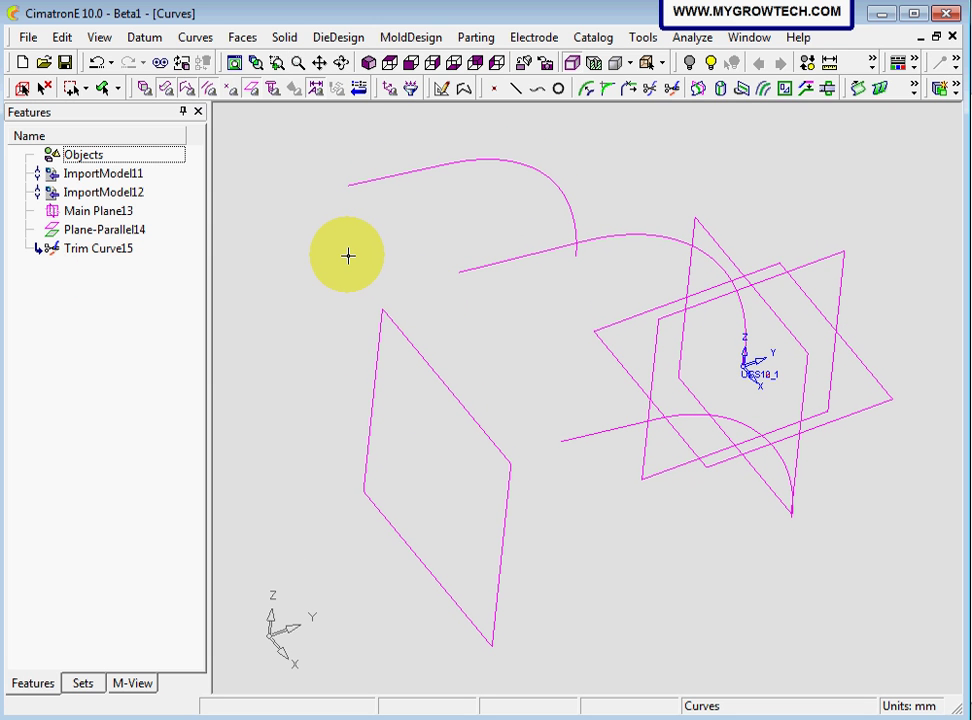
right_click(348, 256)
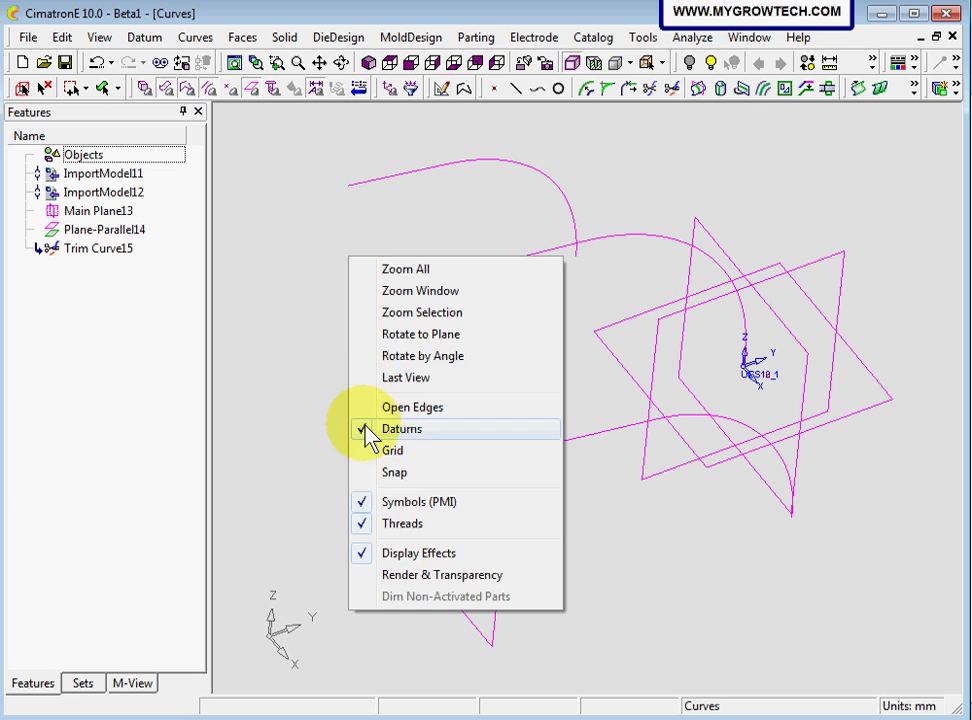
left_click(366, 429)
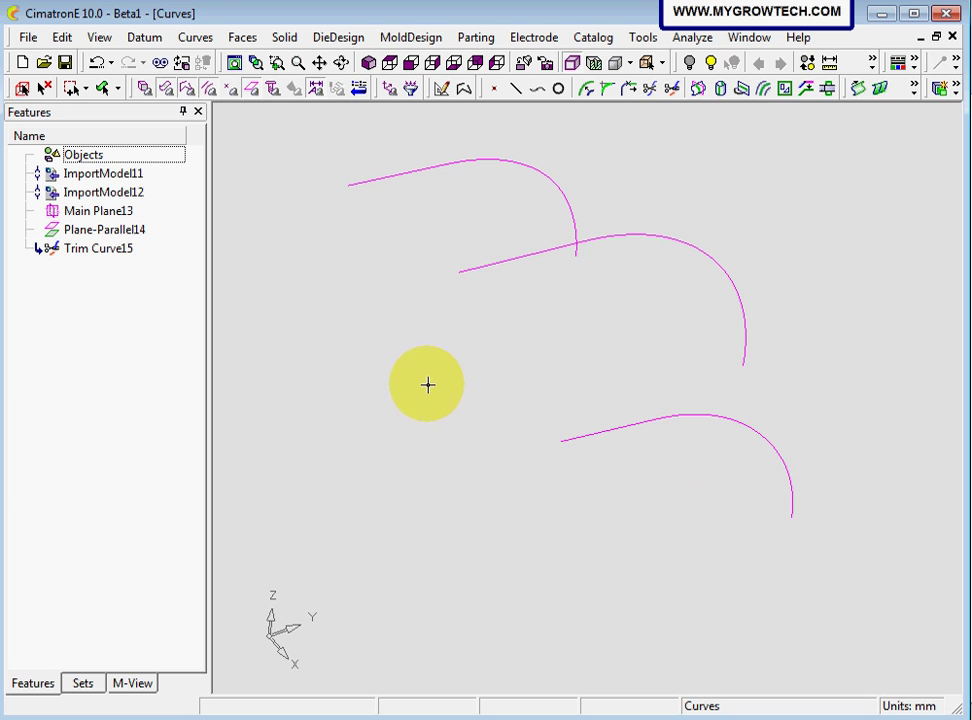
Step: Start a spline through points, picking the midpoints of the three curves in order across the model
middle_click_drag(427, 385, 490, 296)
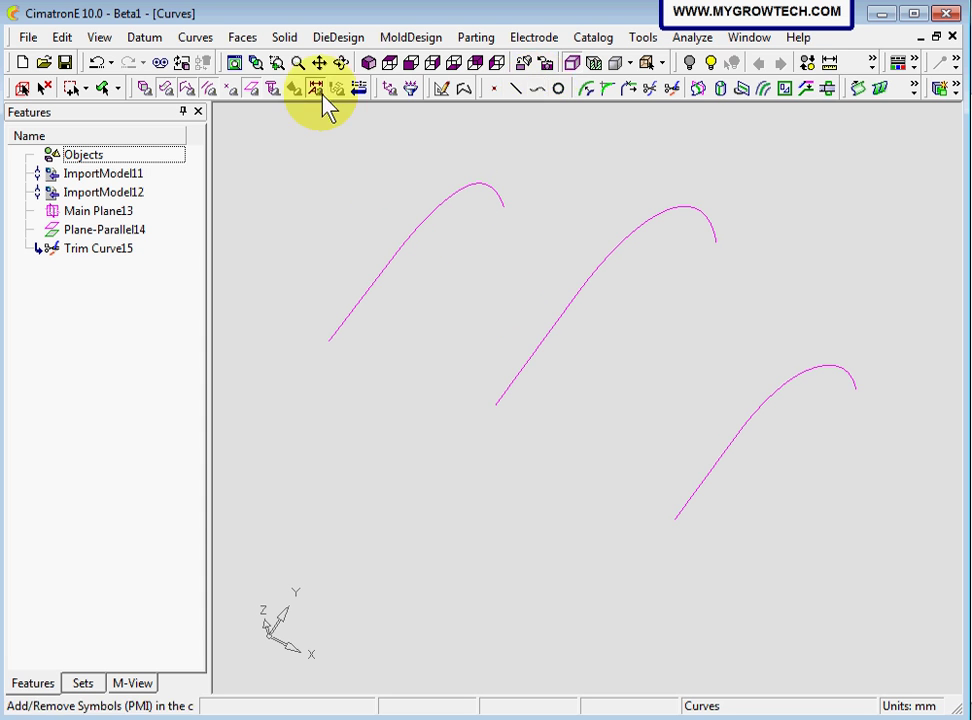
left_click(196, 38)
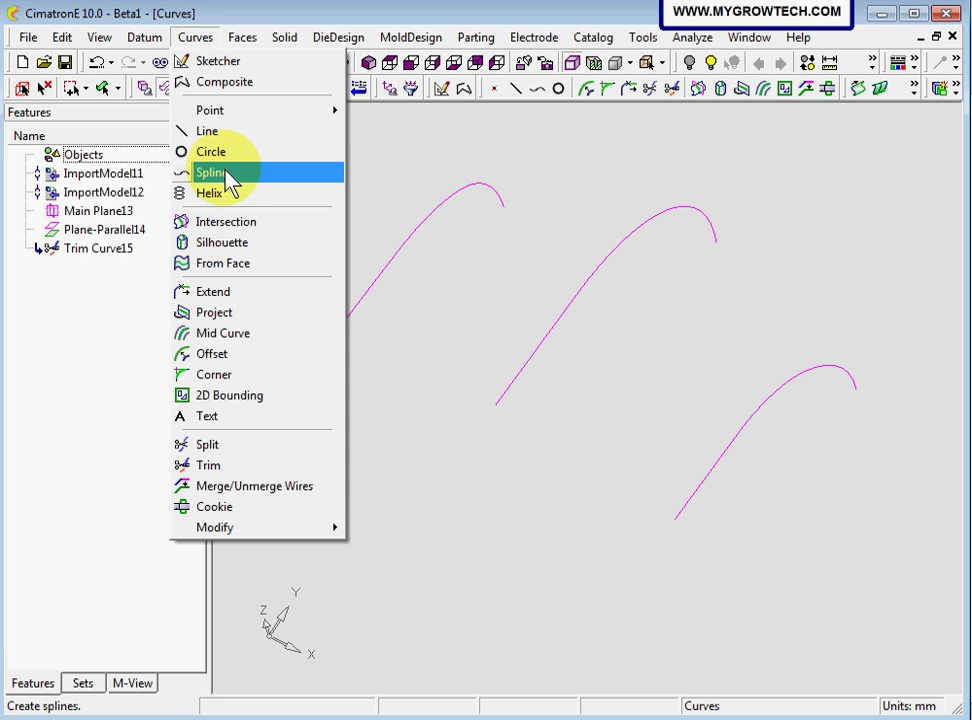
left_click(207, 173)
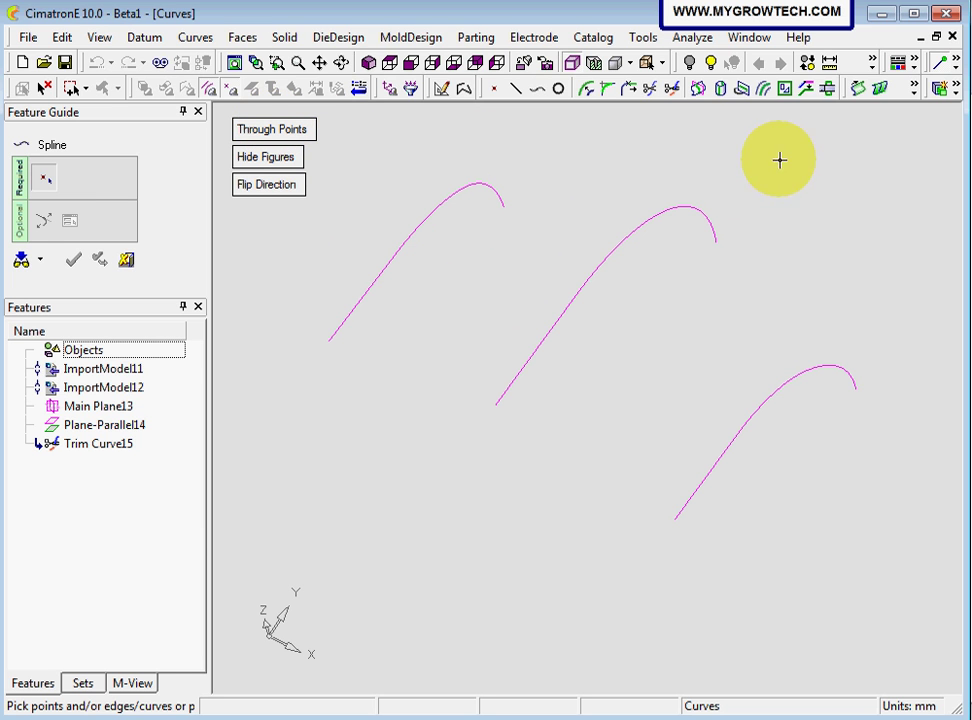
left_click(955, 62)
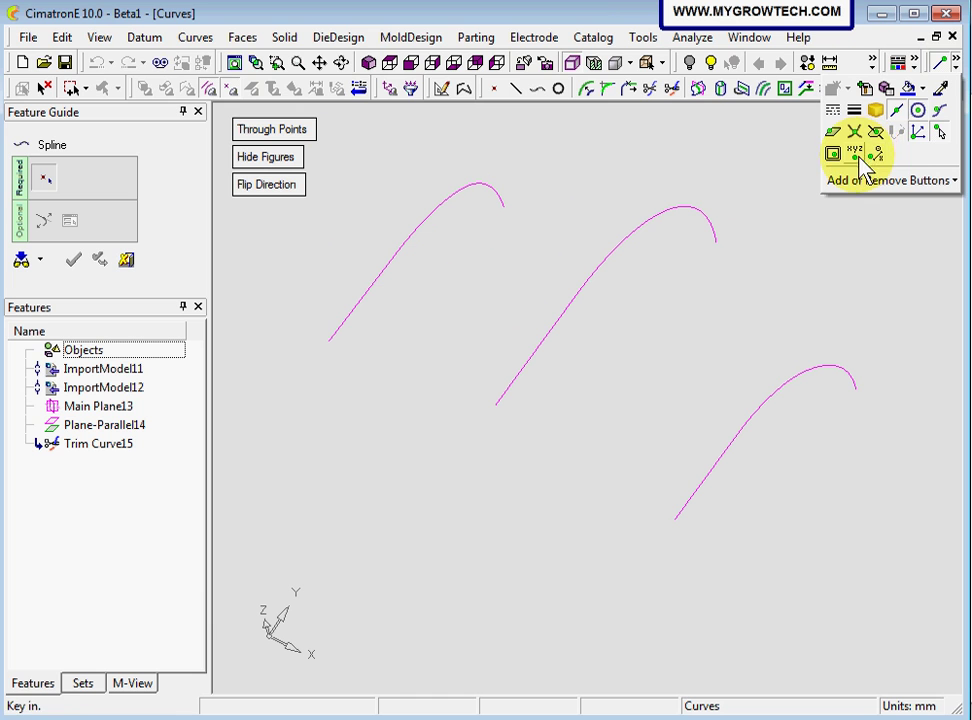
left_click(897, 112)
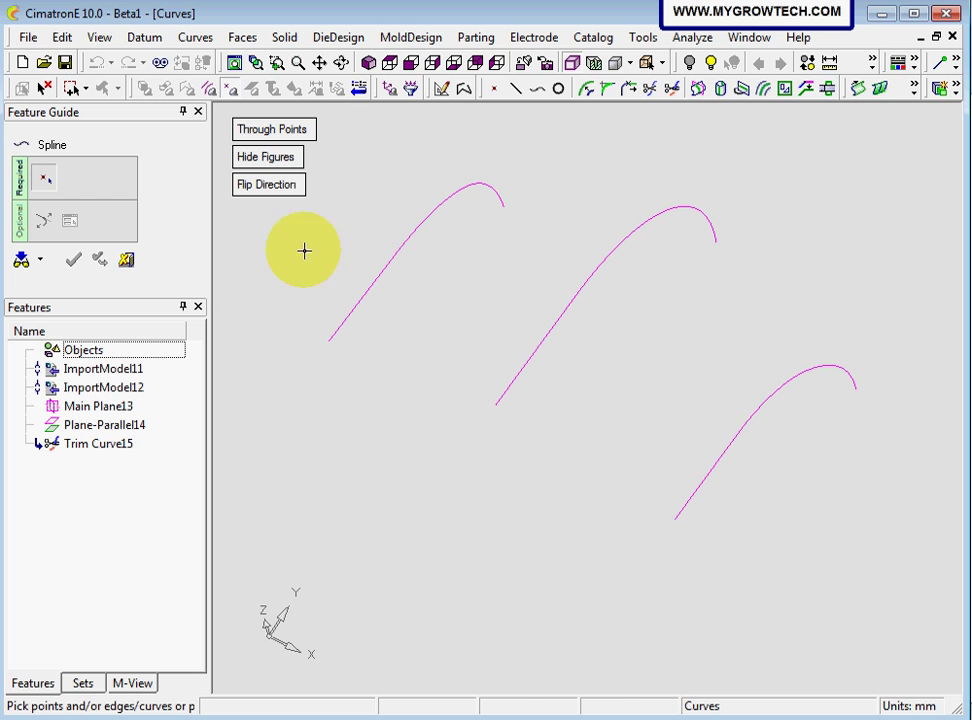
left_click(437, 212)
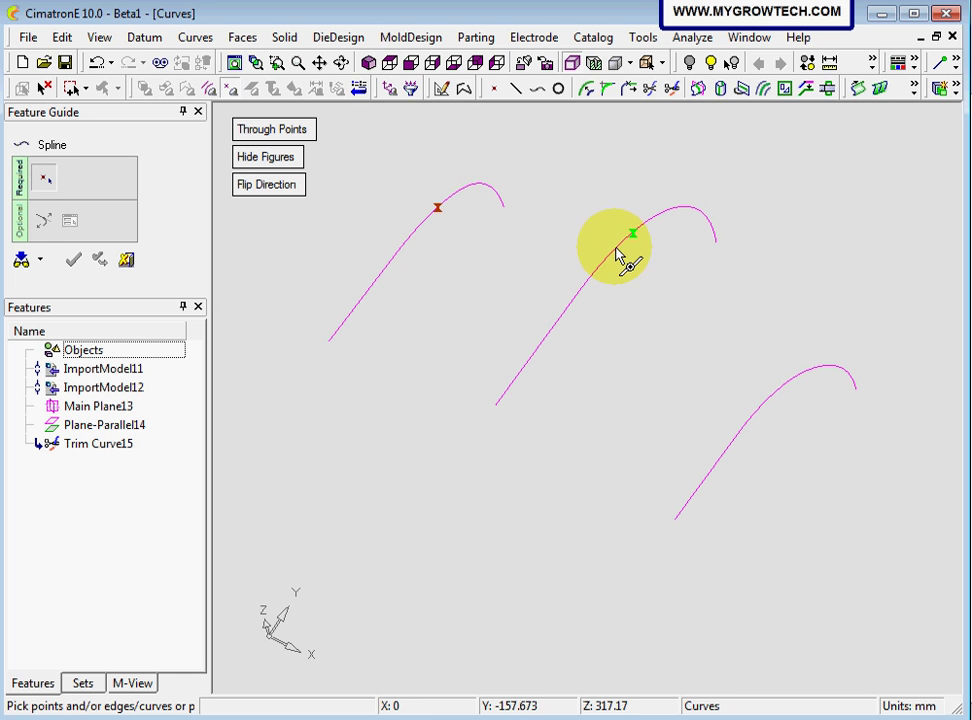
left_click(626, 240)
left_click(783, 387)
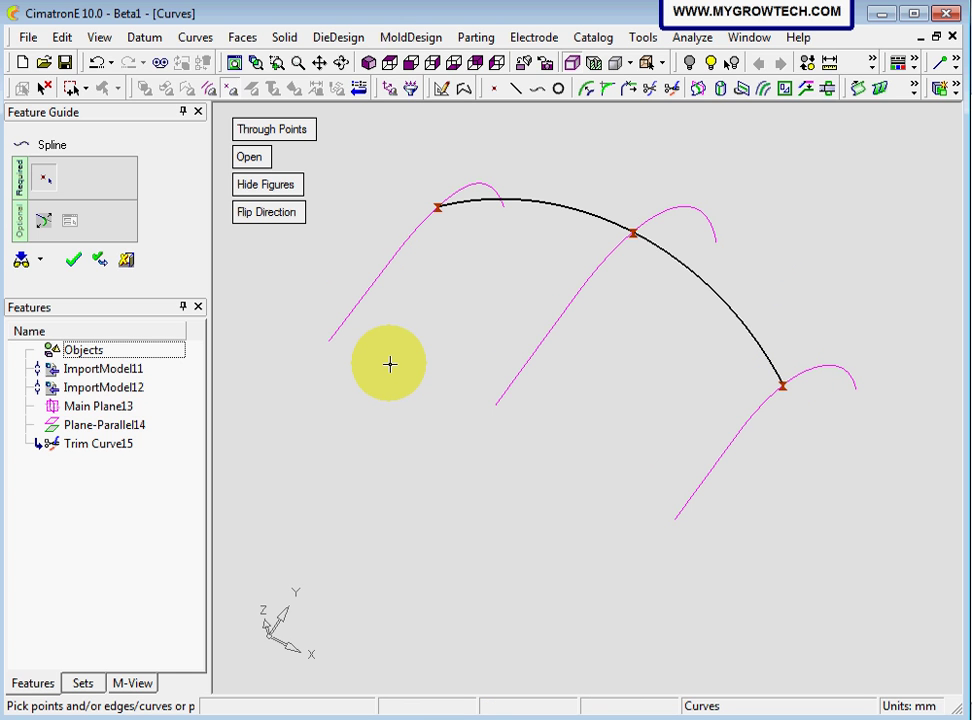
Step: Try the spline as a closed loop and set it back to open
left_click(253, 163)
scroll(514, 438, "down", 3)
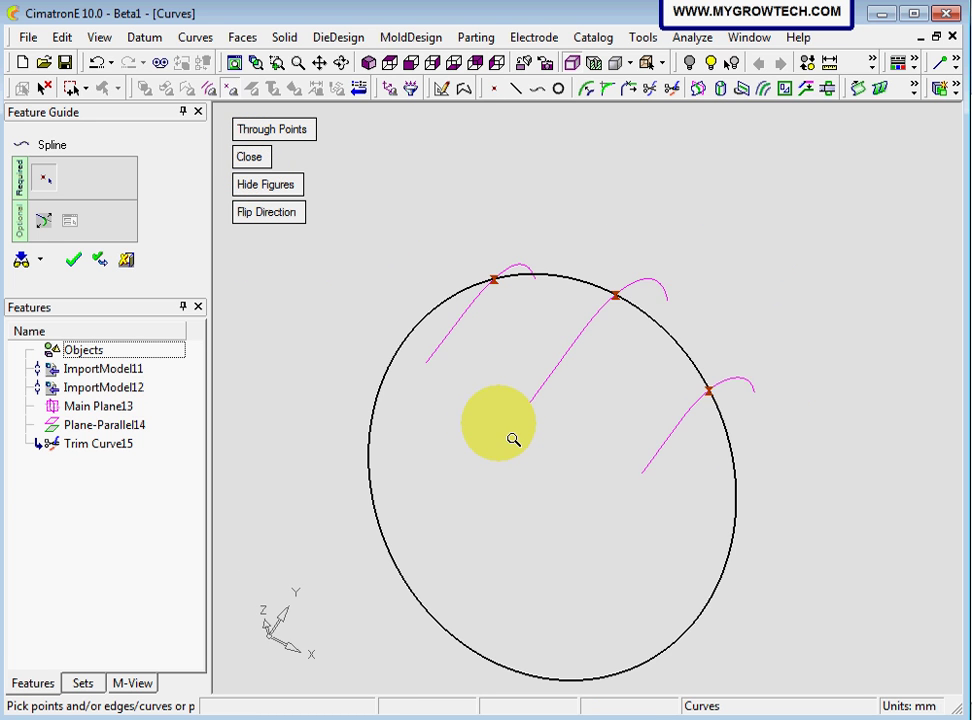
middle_click_drag(509, 323, 547, 353)
scroll(545, 345, "up", 2)
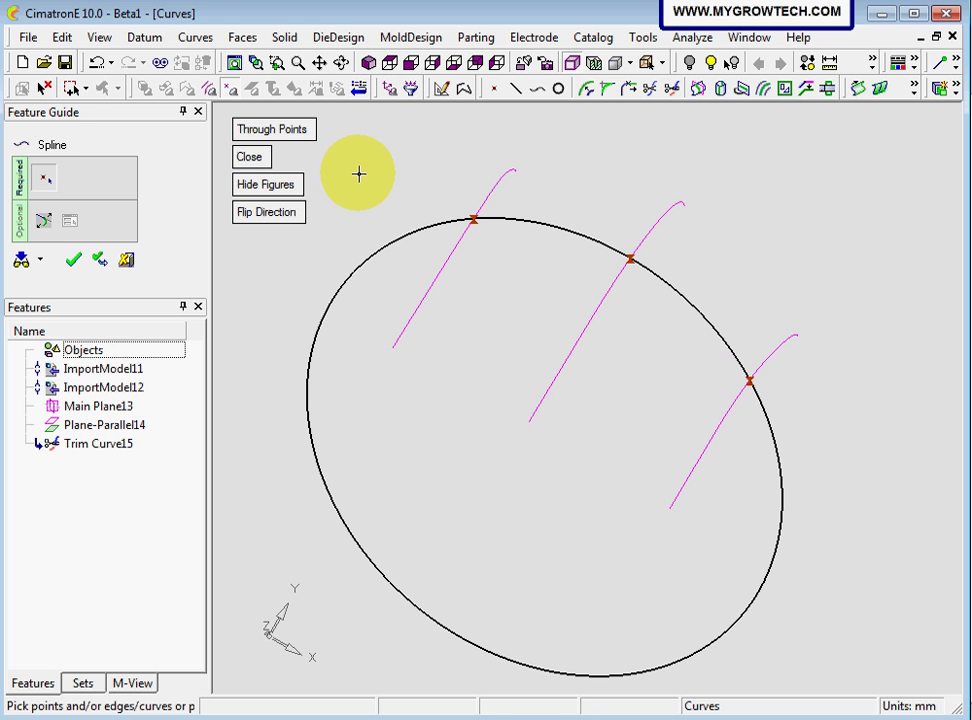
left_click(250, 160)
Step: Create the open spline through the three curve midpoints and clear the selection
scroll(534, 284, "up", 1)
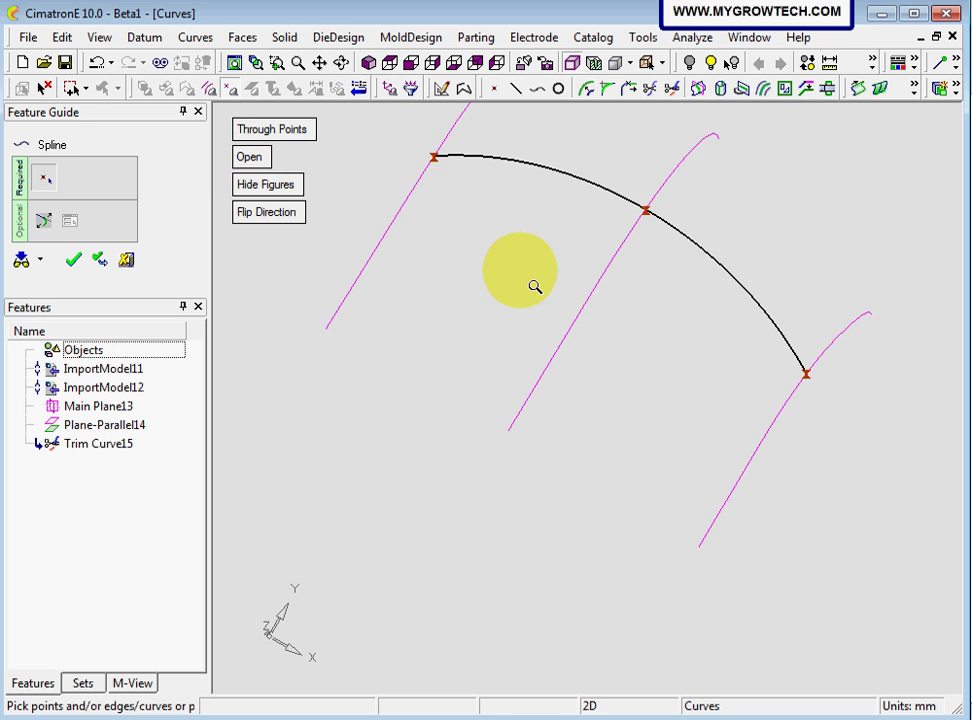
middle_click_drag(534, 284, 504, 281, "ctrl")
left_click(73, 260)
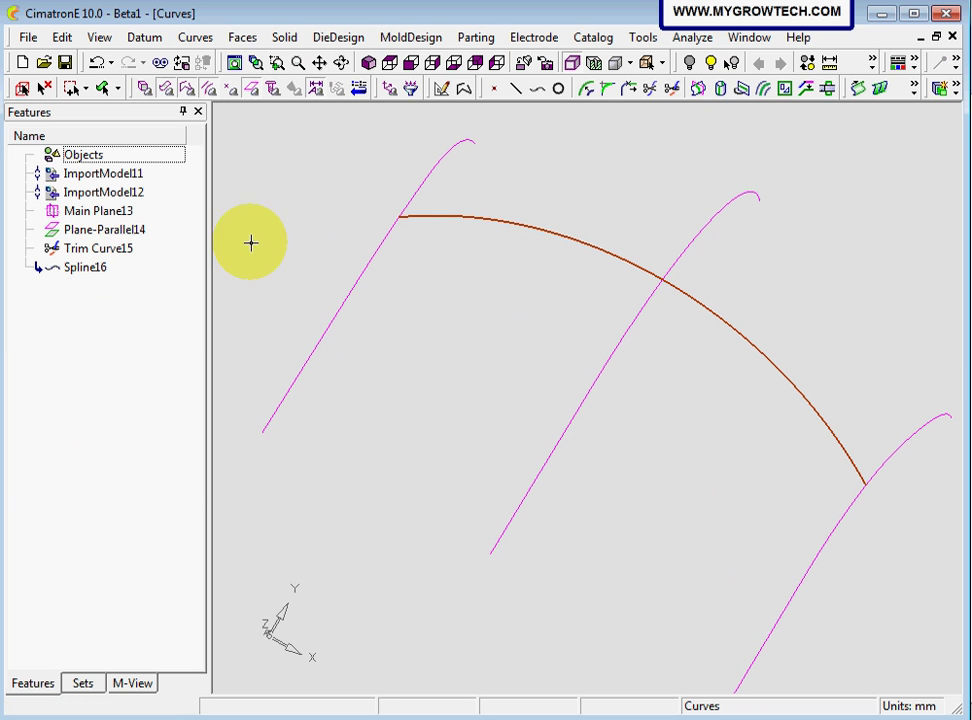
left_click(44, 88)
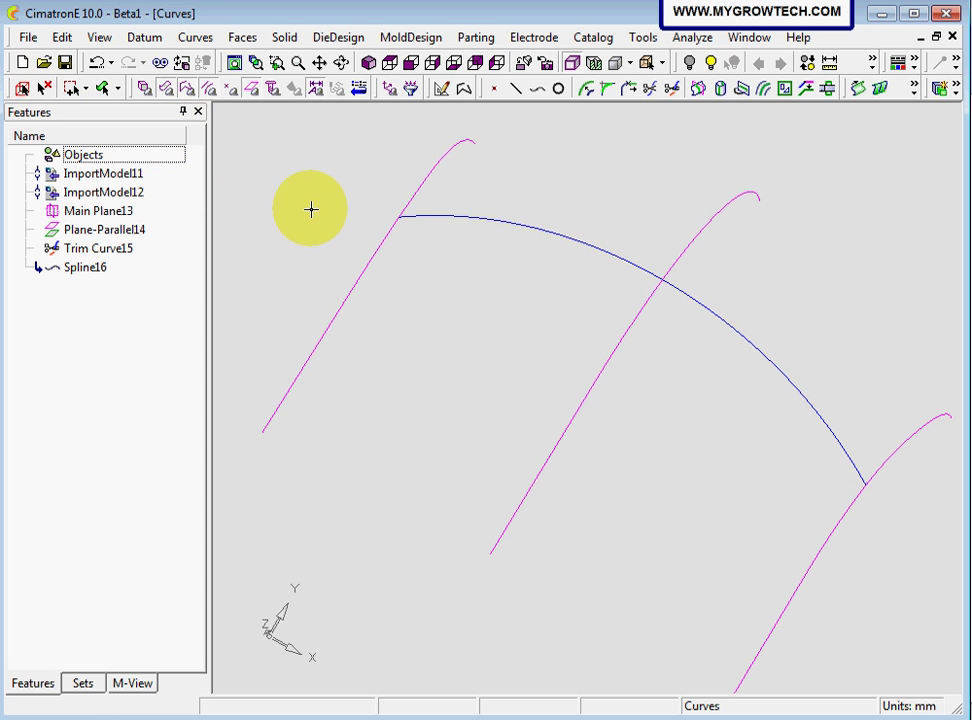
Step: Create a skin face with the spline as section and the middle curve as its only guide, and undo it
middle_click_drag(312, 209, 379, 174)
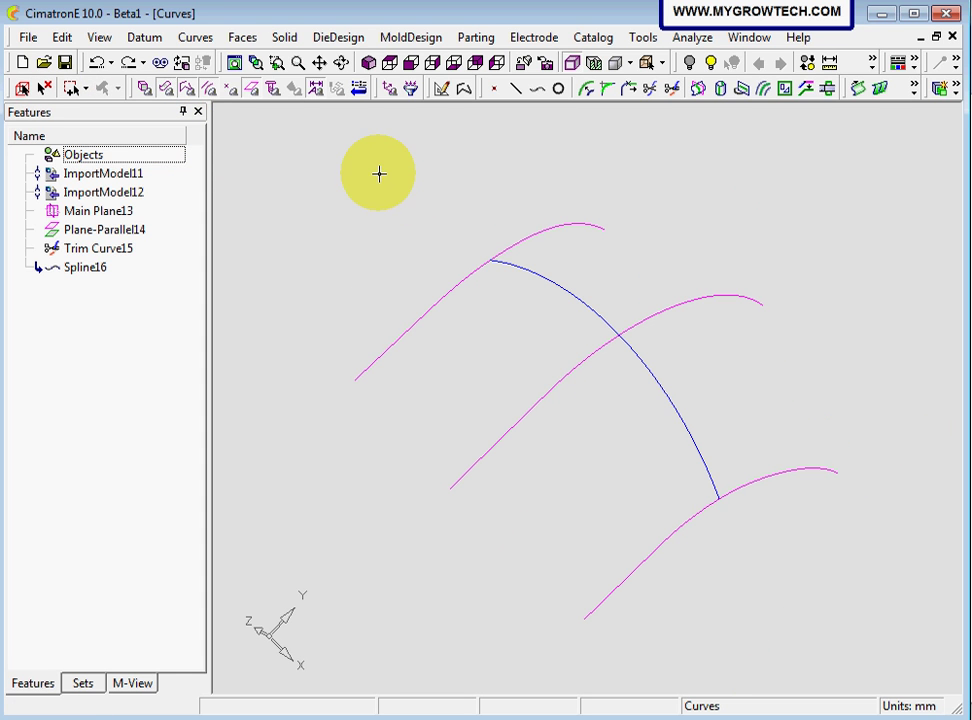
left_click(242, 38)
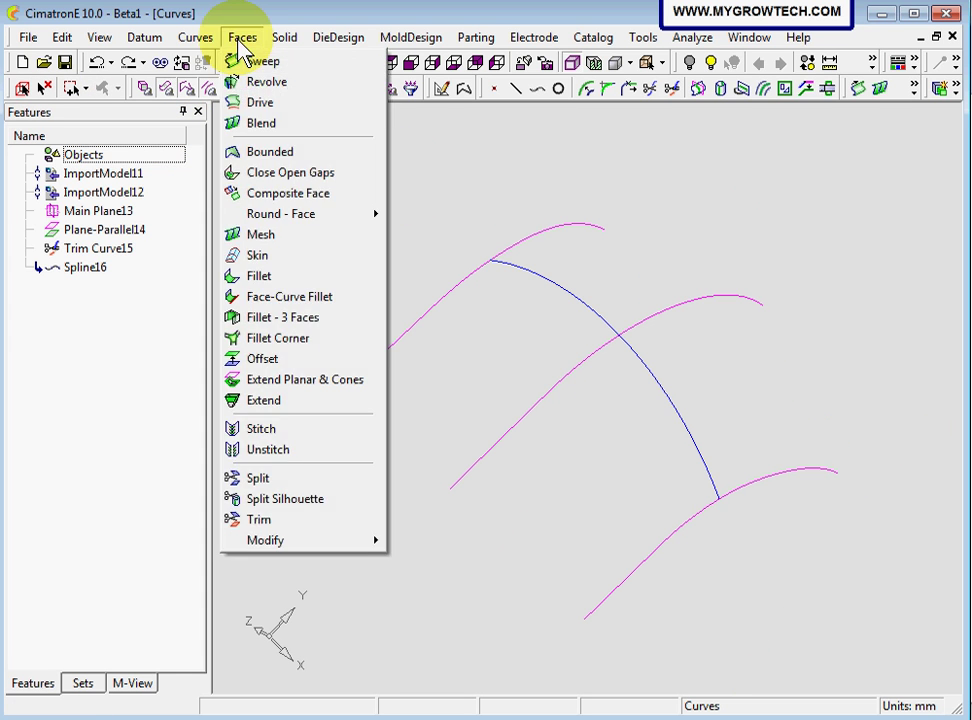
left_click(258, 256)
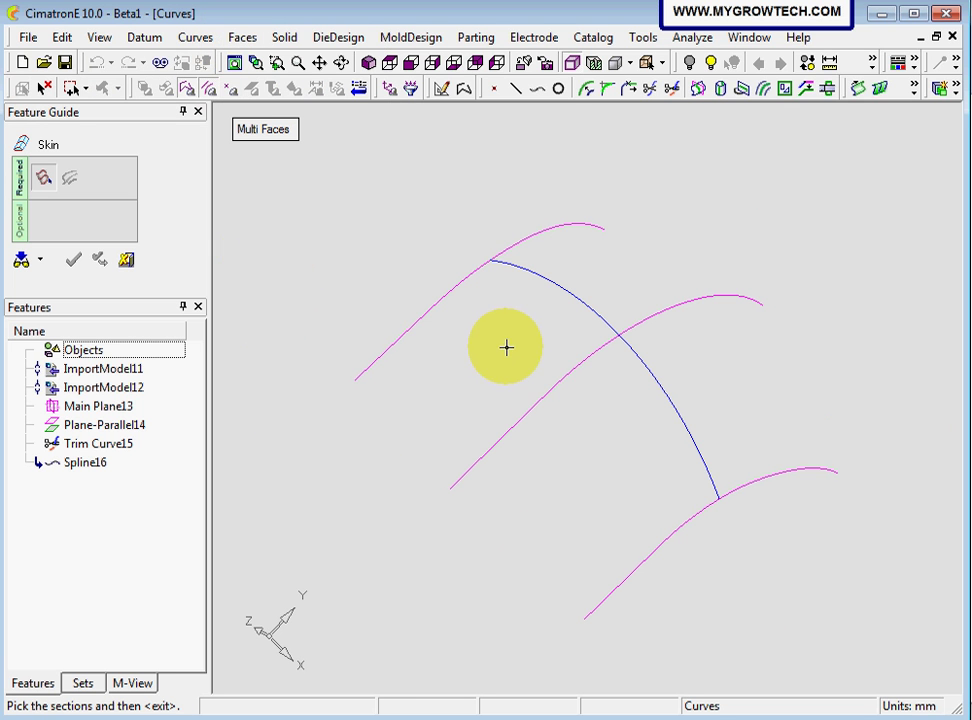
left_click(548, 288)
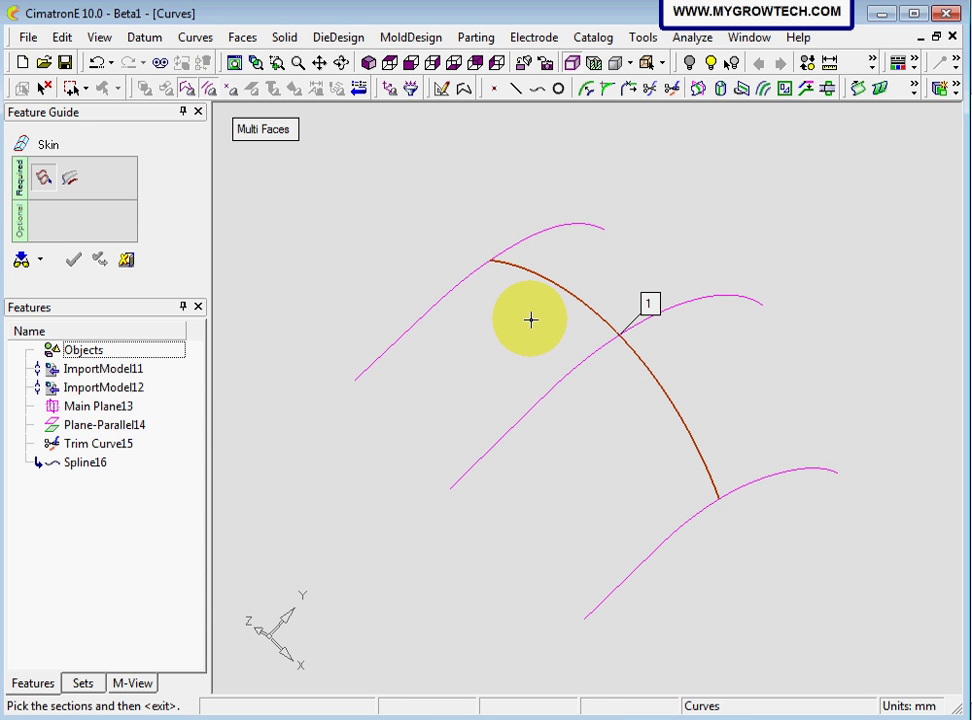
middle_click(530, 319)
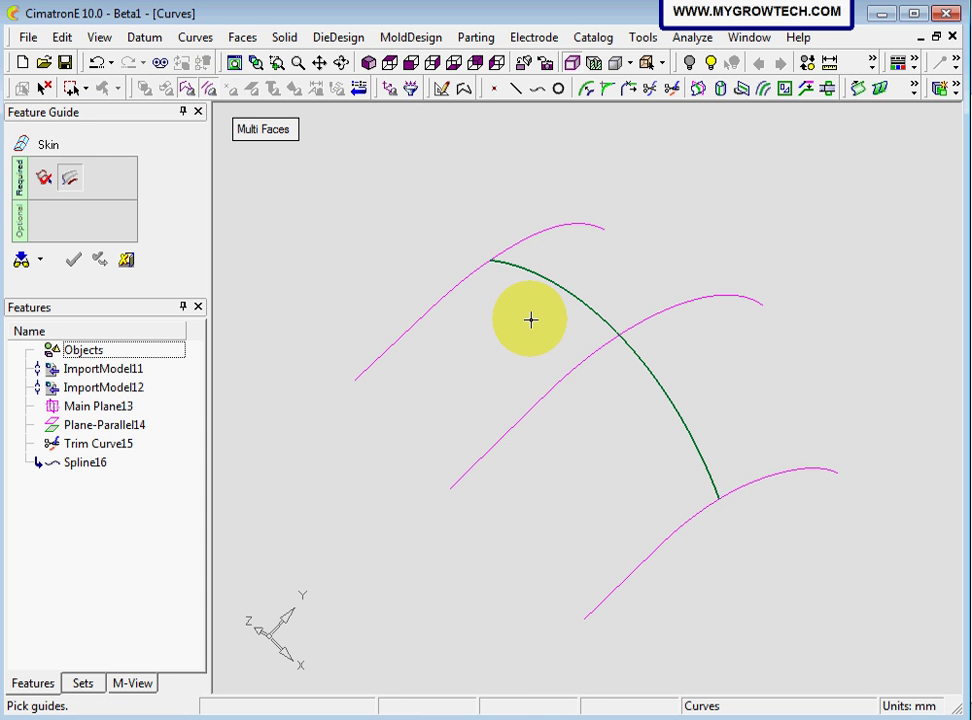
left_click(586, 358)
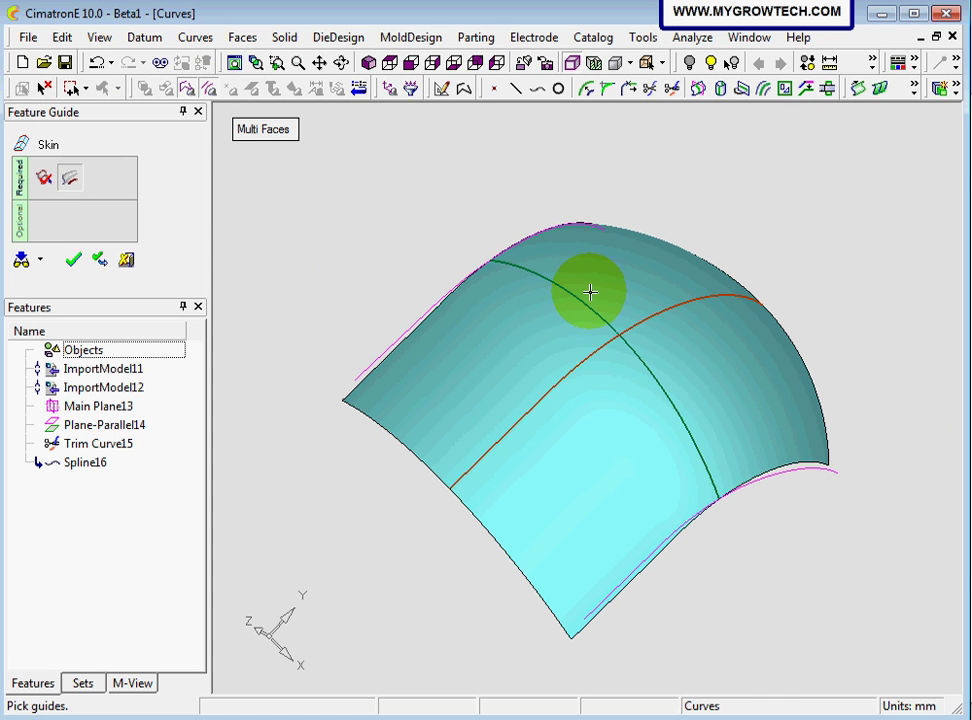
left_click(75, 263)
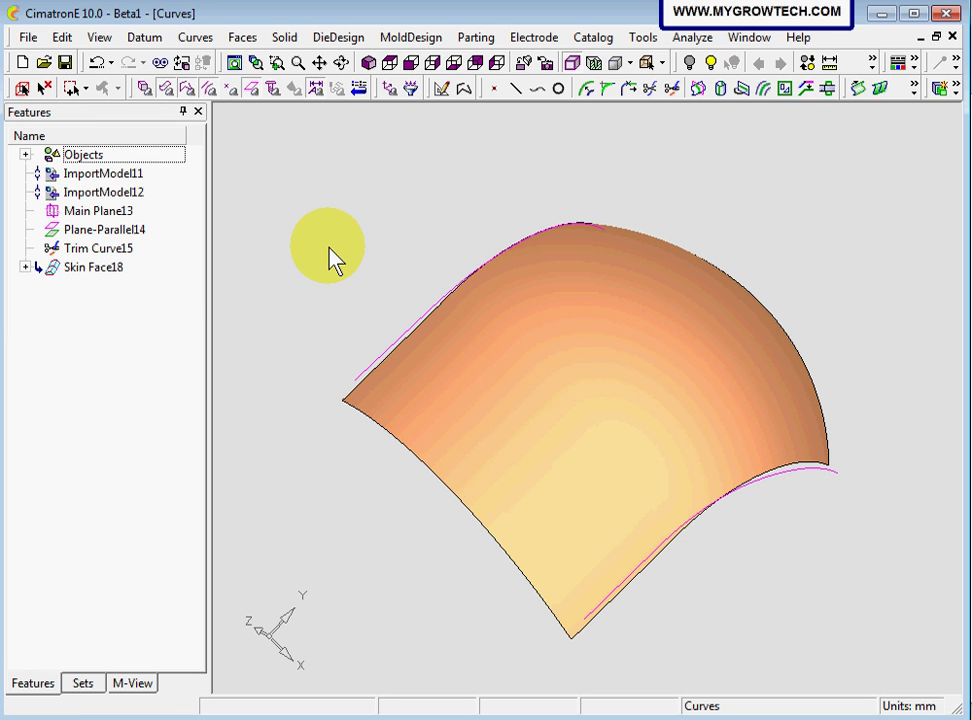
left_click(98, 63)
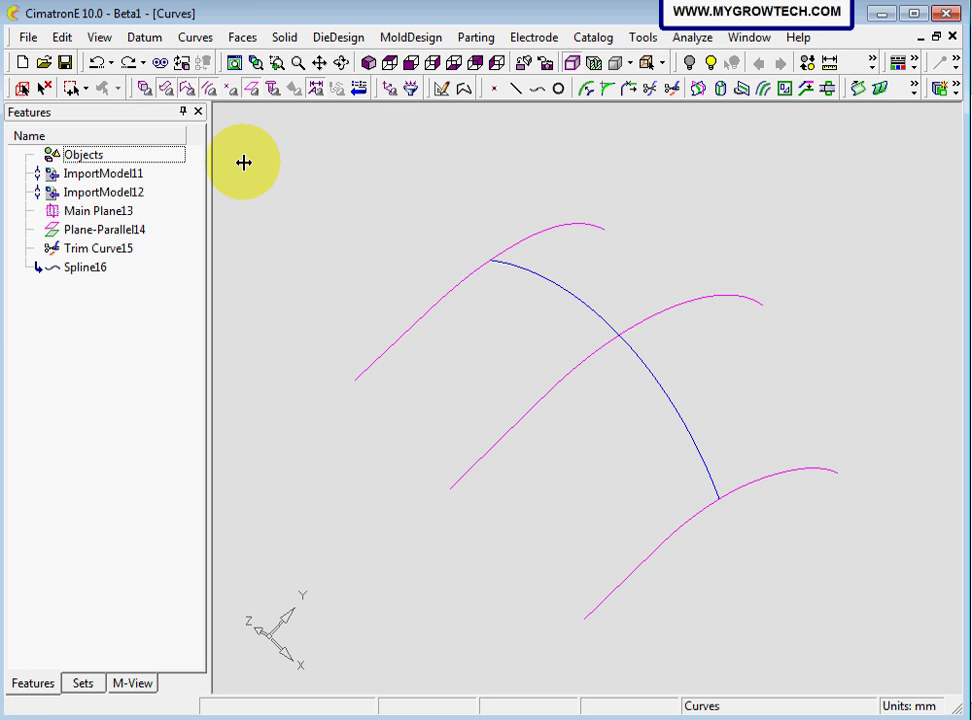
Step: Start another skin face with the spline as section and all three curves as guides, dismissing the preview warning
left_click(242, 37)
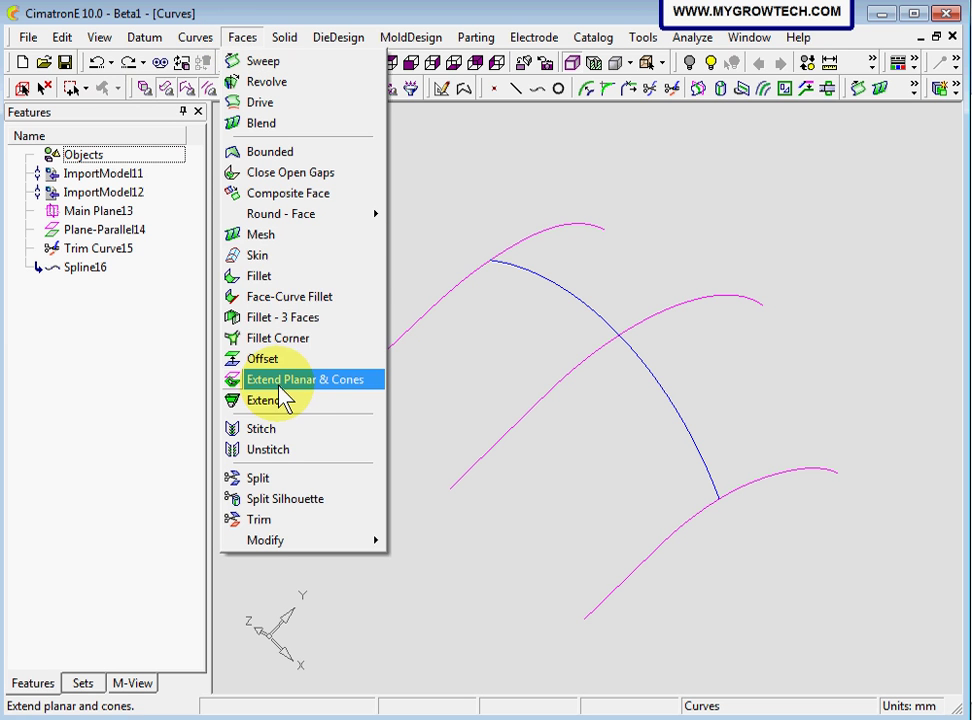
left_click(279, 258)
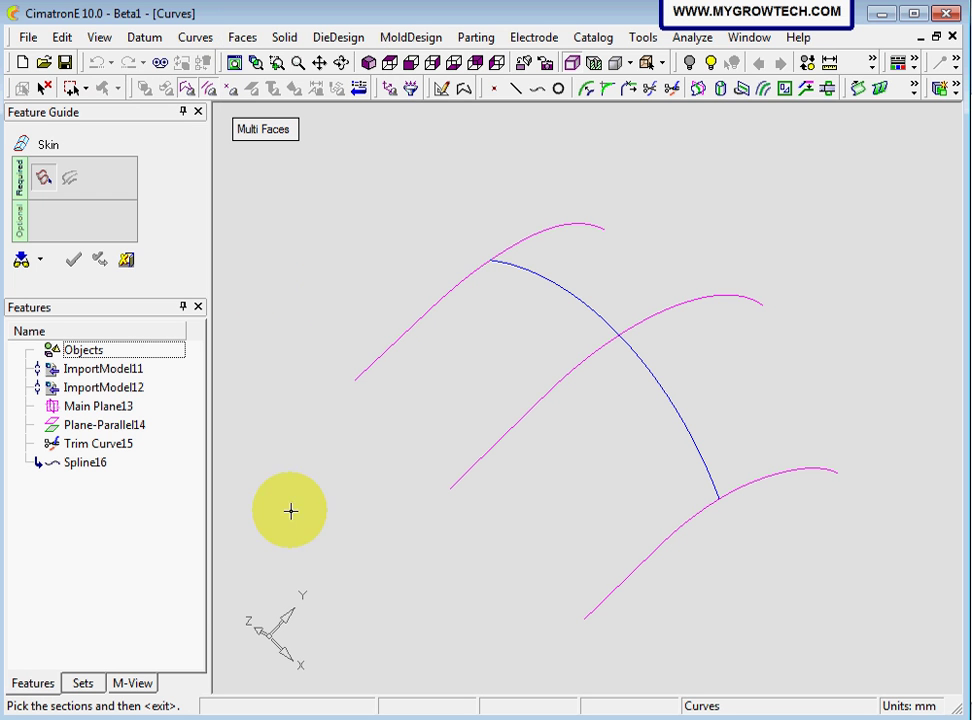
left_click(559, 289)
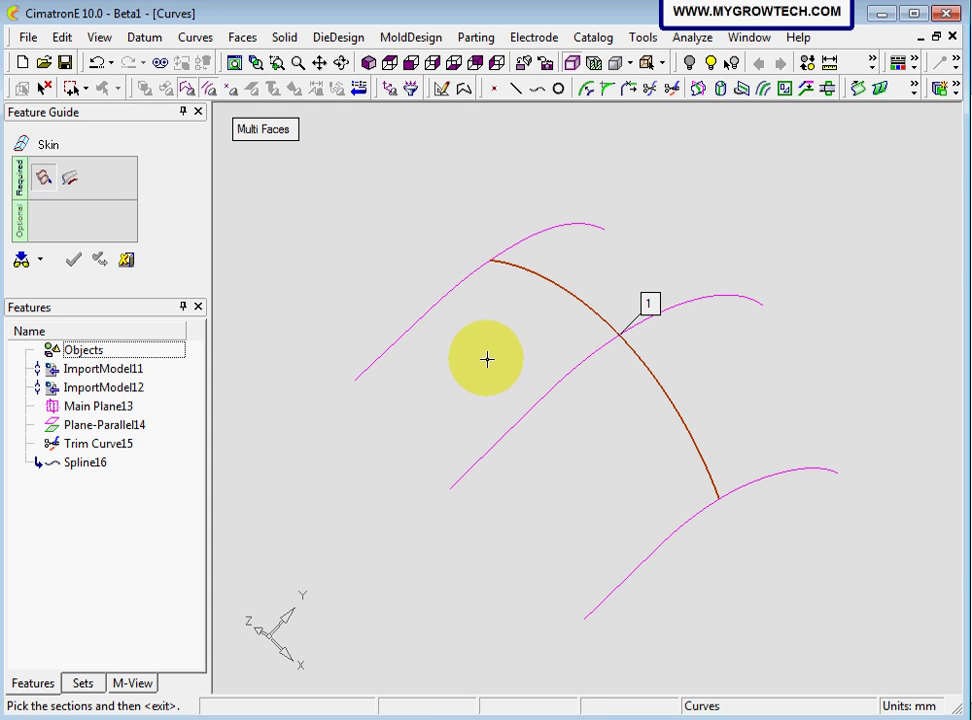
middle_click(401, 206)
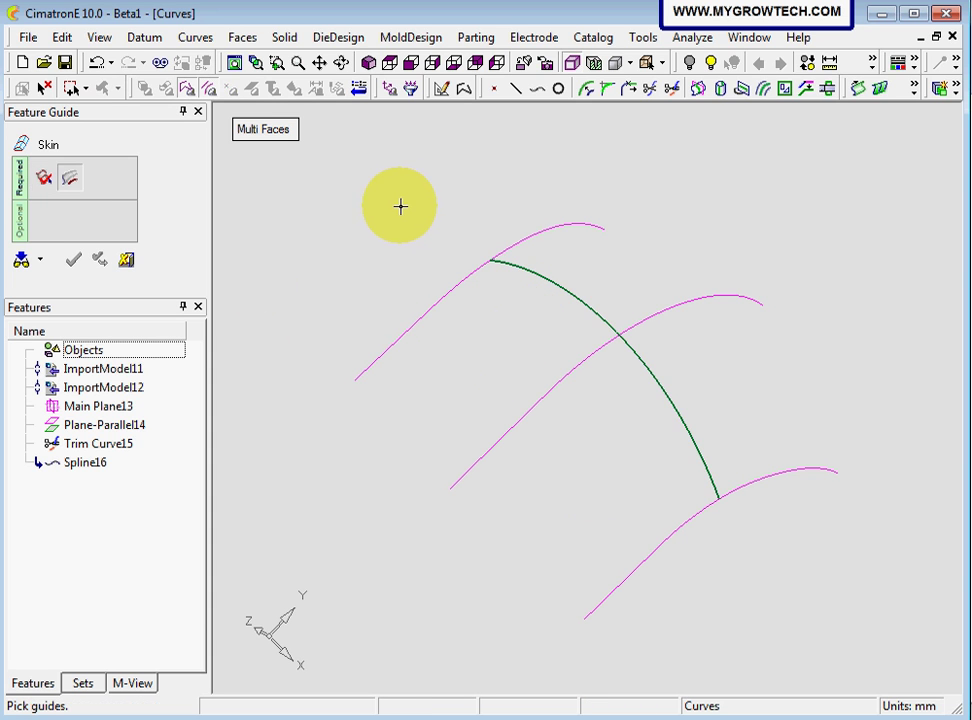
left_click(441, 307)
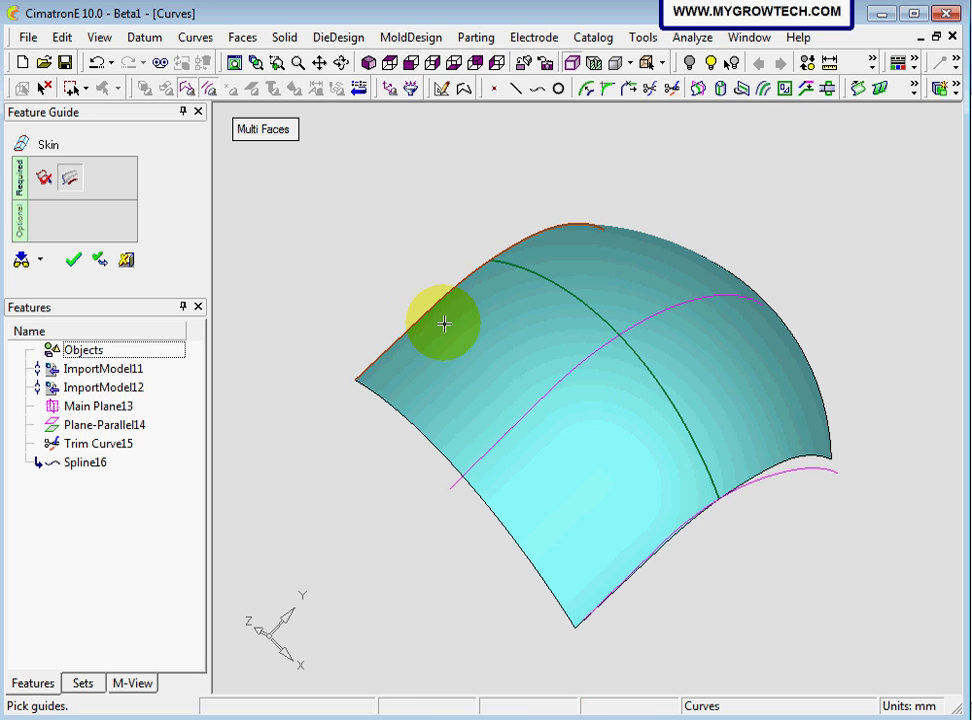
left_click(510, 437)
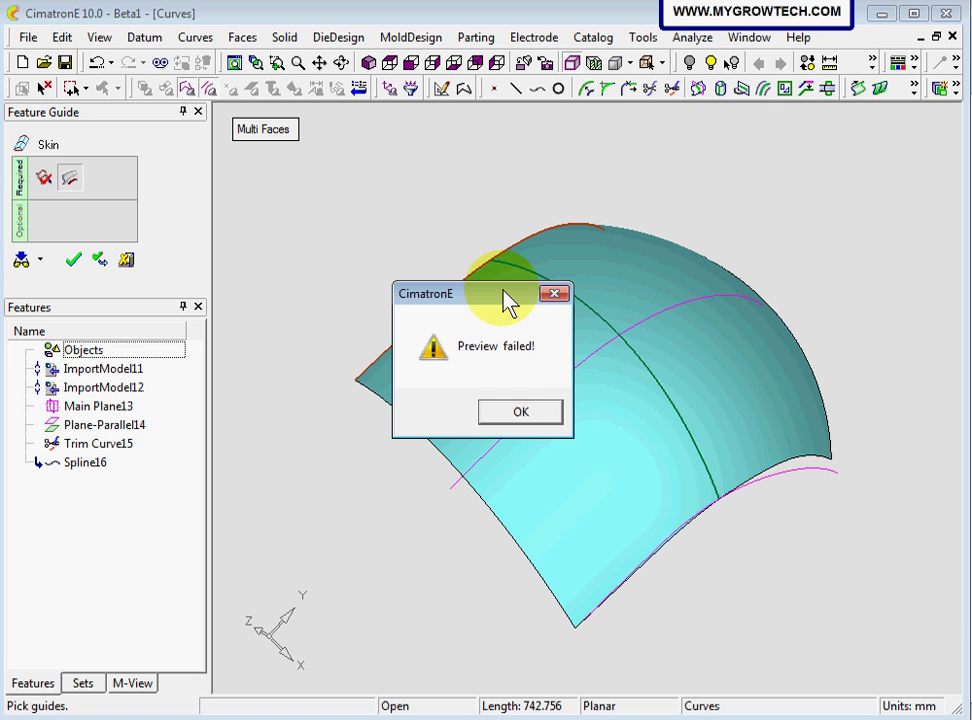
left_click_drag(502, 292, 434, 169)
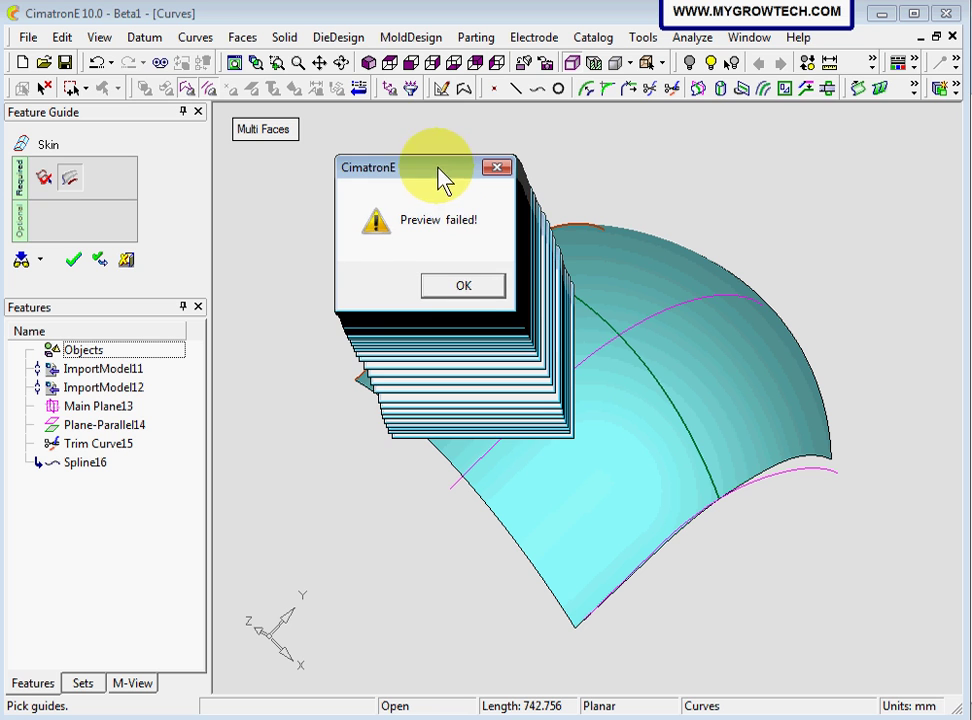
left_click(468, 288)
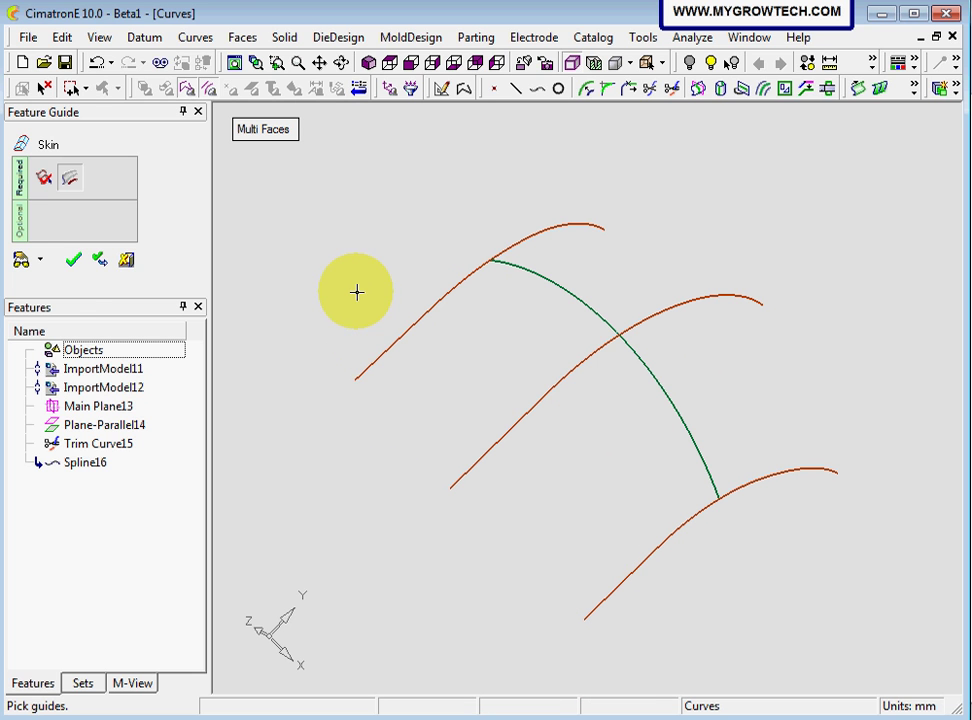
Step: Refresh and create the three-guide skin face, and undo it
left_click(22, 260)
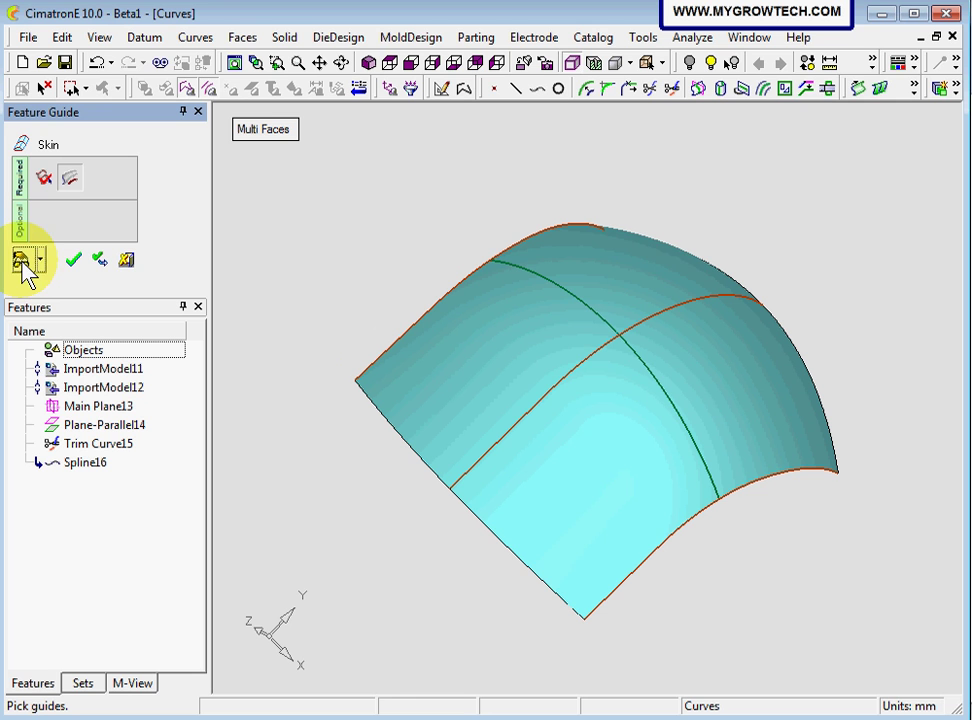
left_click(604, 272)
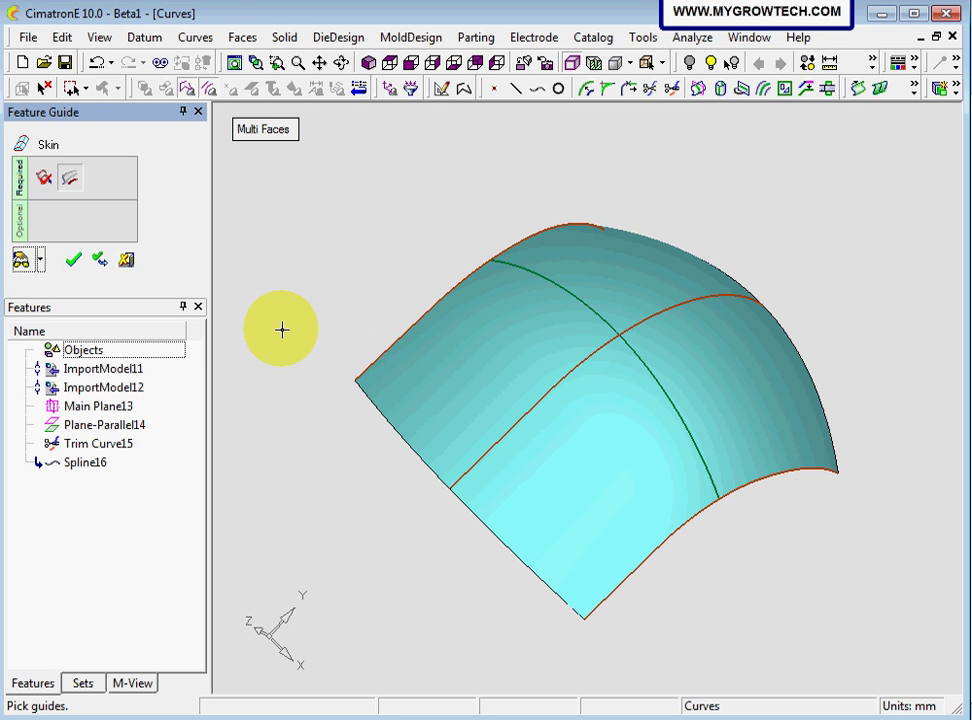
left_click(75, 261)
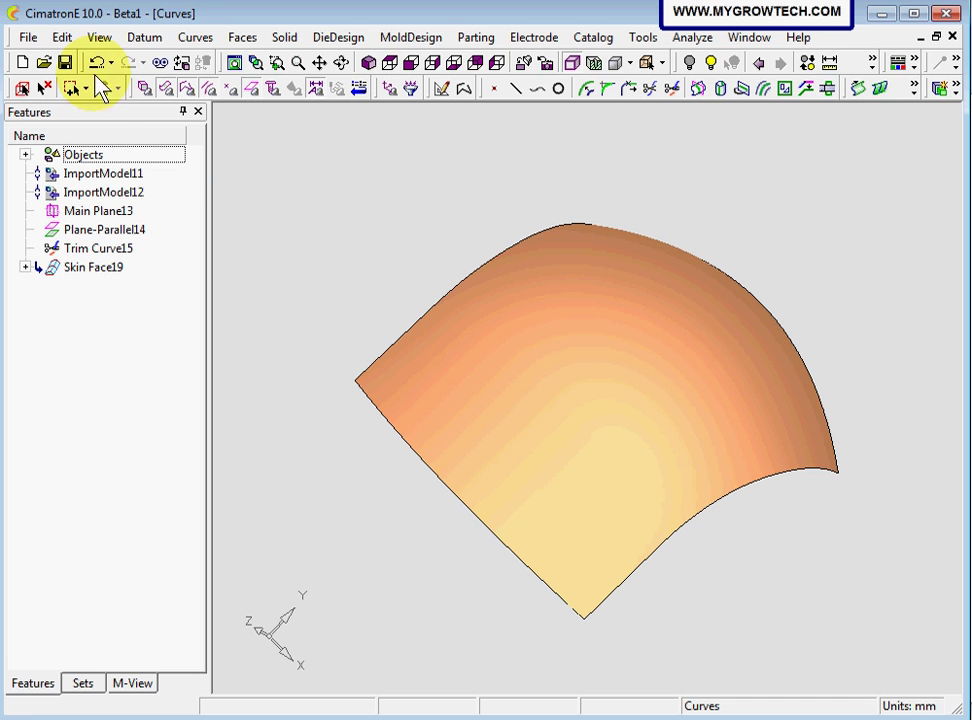
left_click(97, 63)
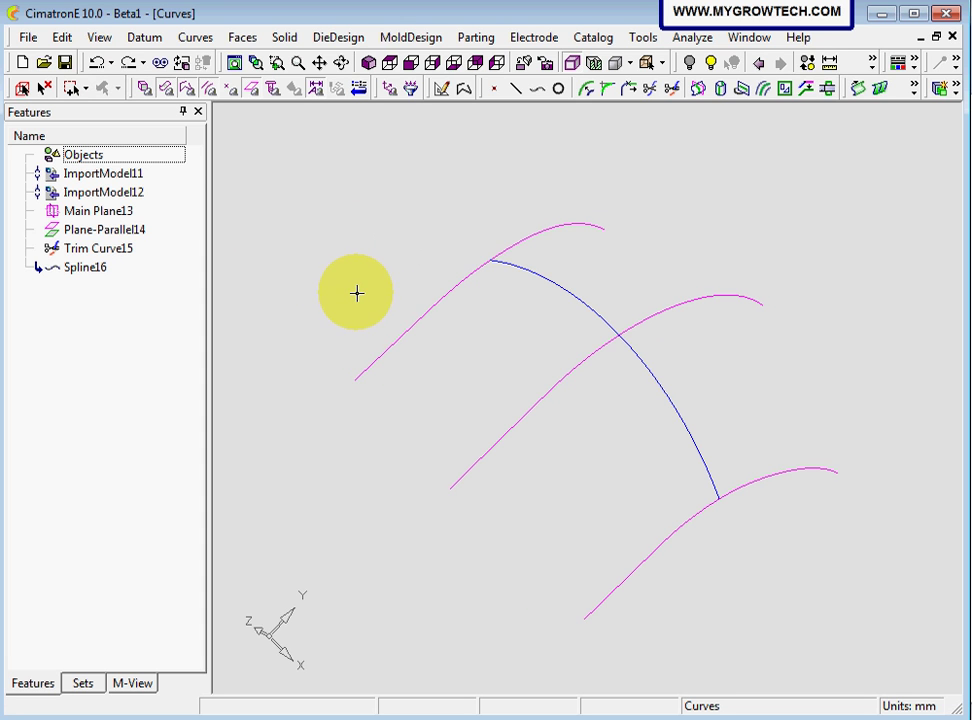
Step: Create an open spline through the upper endpoints of the three motorbike curves, keeping the Spline command active
middle_click_drag(357, 292, 411, 312)
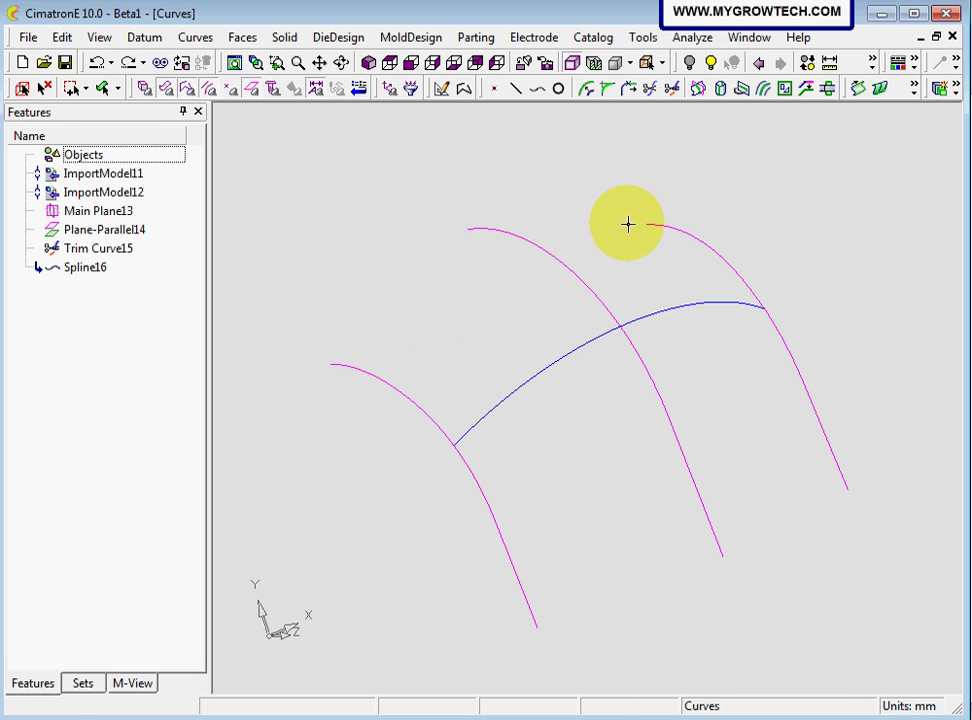
left_click(537, 89)
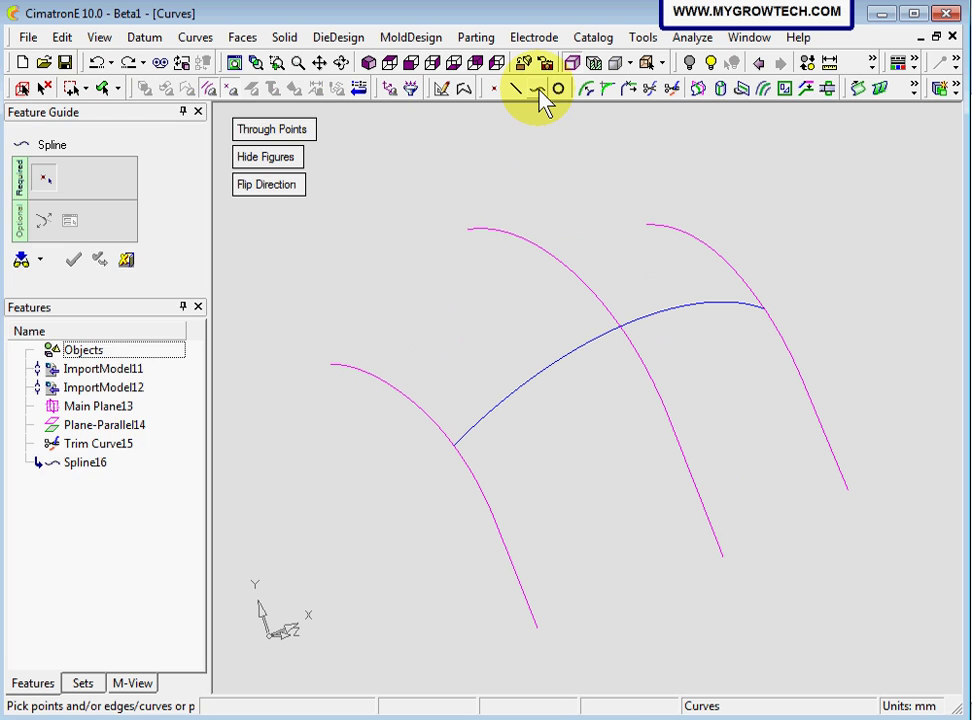
left_click(331, 367)
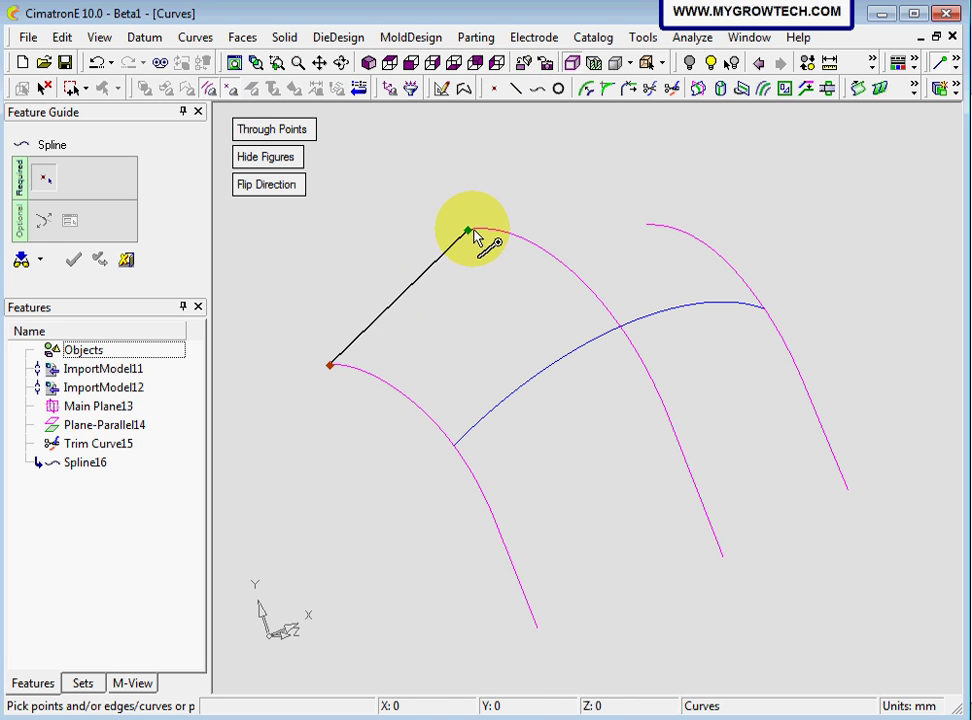
left_click(467, 231)
left_click(646, 226)
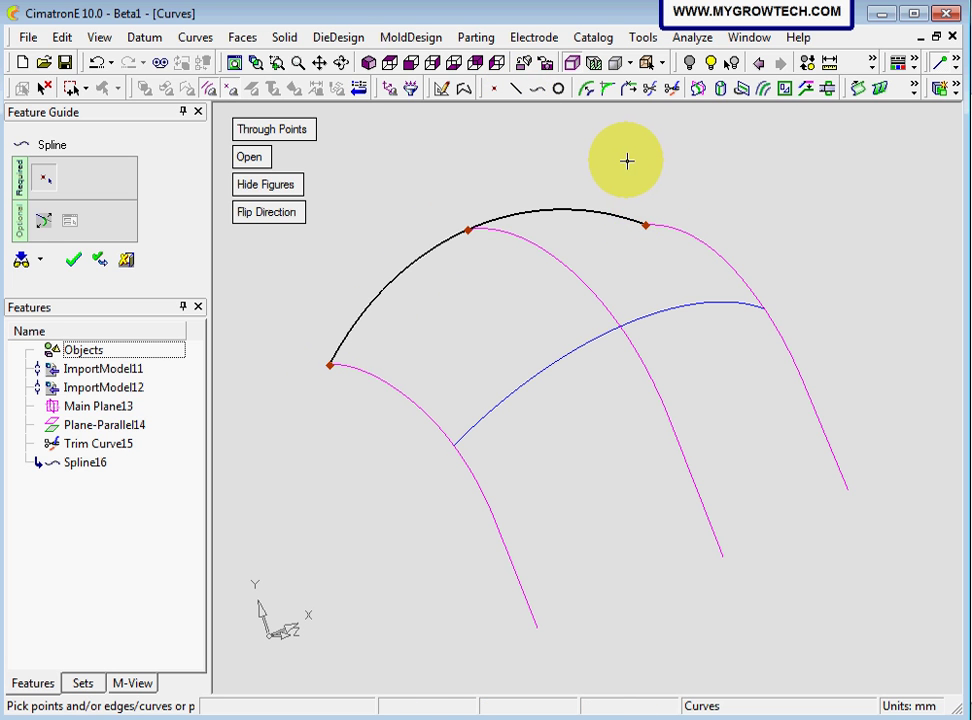
left_click(99, 260)
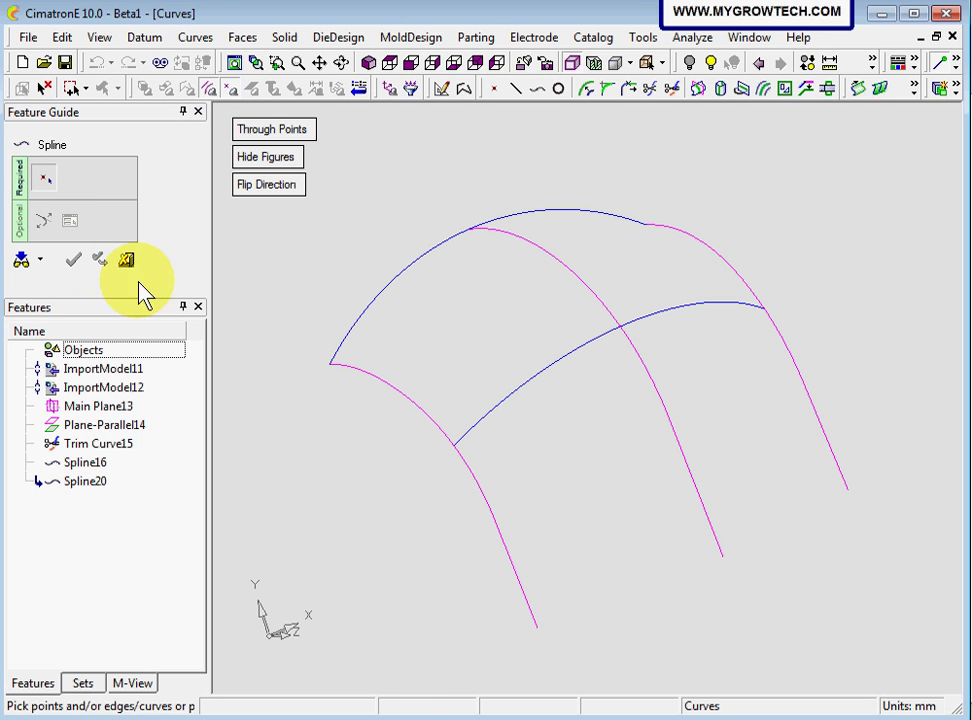
left_click(536, 634)
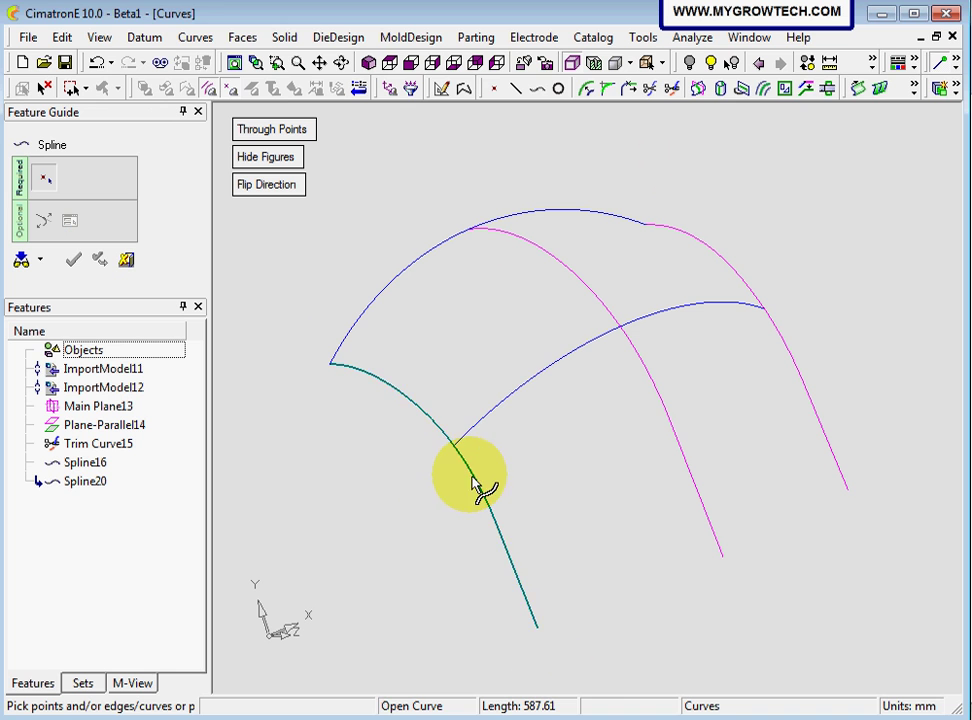
left_click(518, 625)
left_click(521, 410)
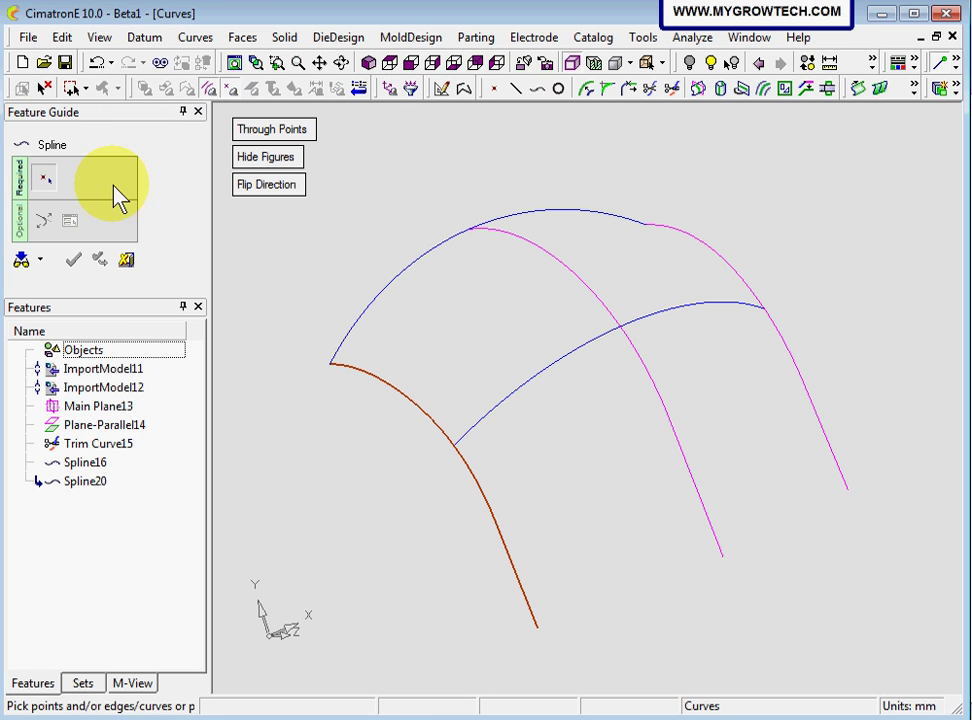
left_click(44, 88)
left_click(438, 410)
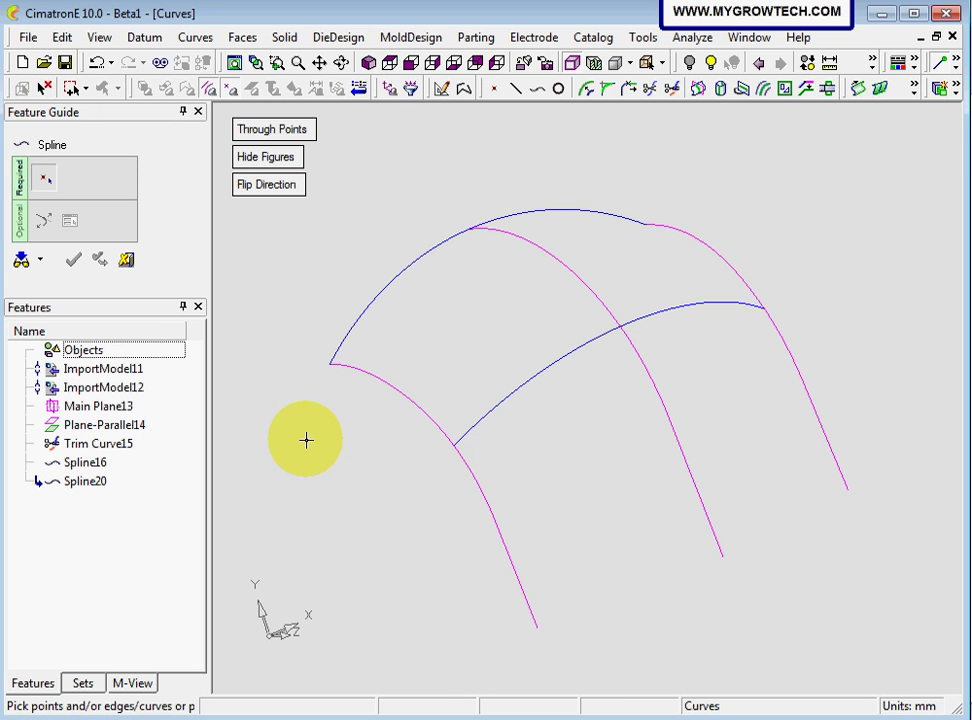
Step: Create a spline through the lower endpoints of the three curves and clear the selection
left_click(537, 629)
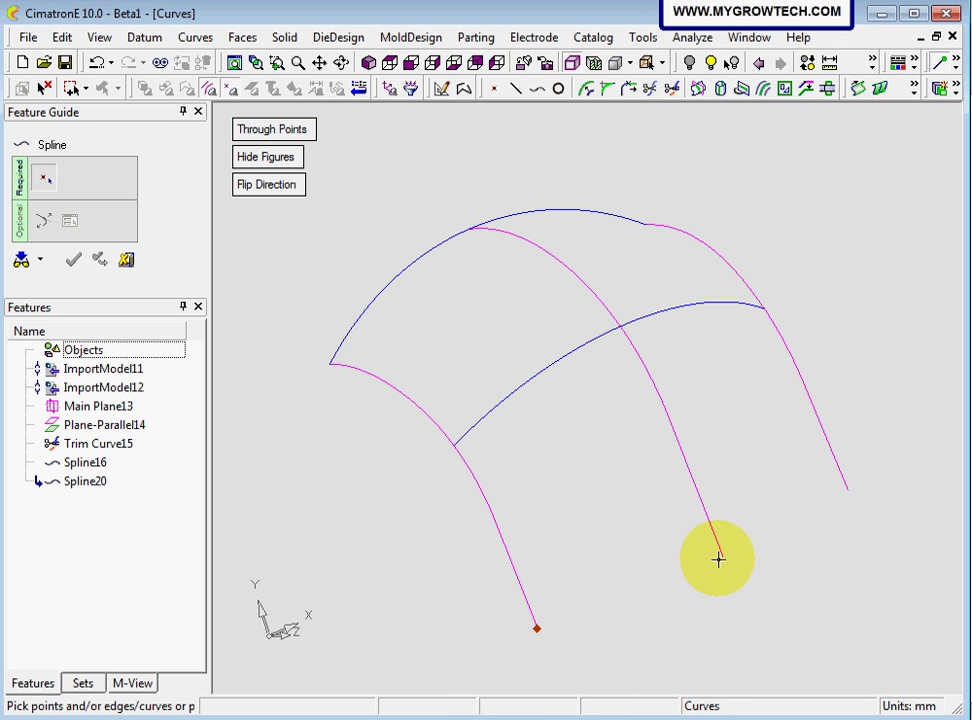
left_click(723, 558)
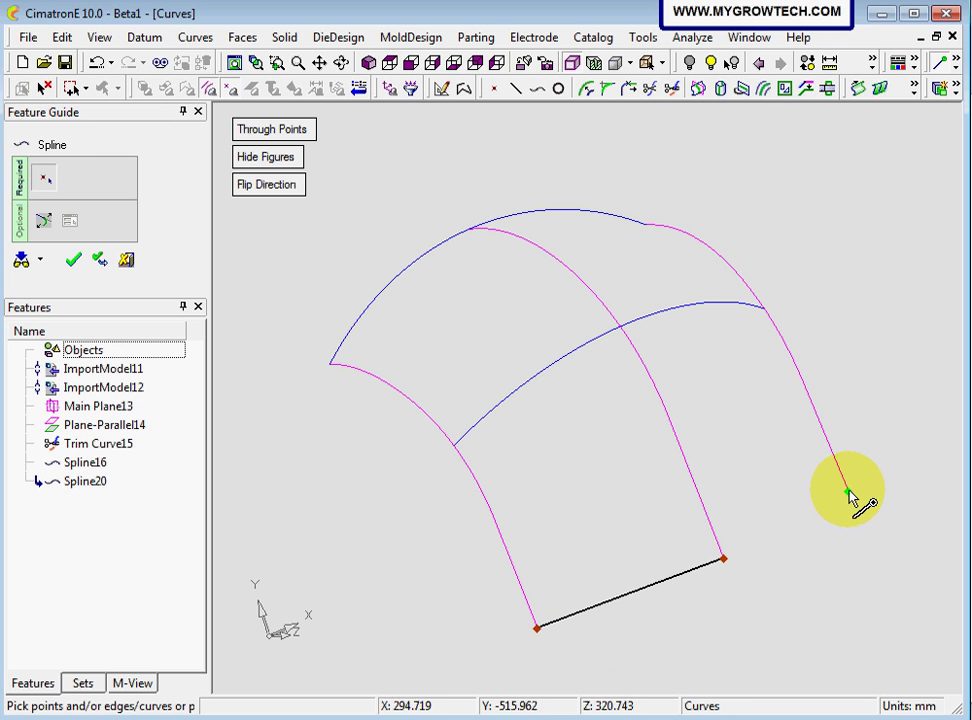
left_click(846, 492)
left_click(73, 260)
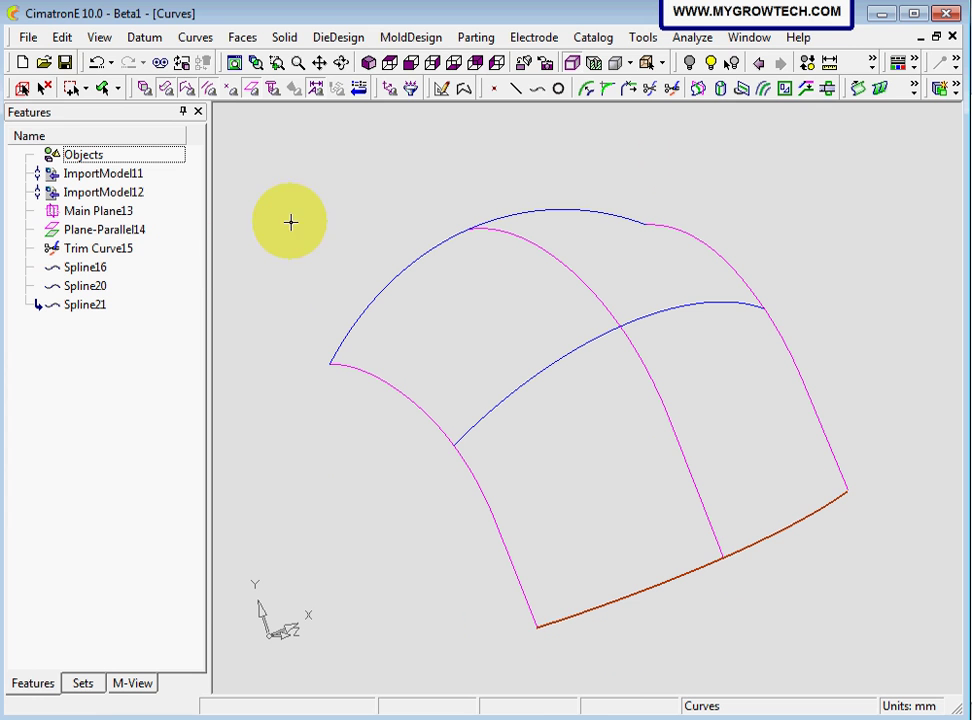
left_click(45, 89)
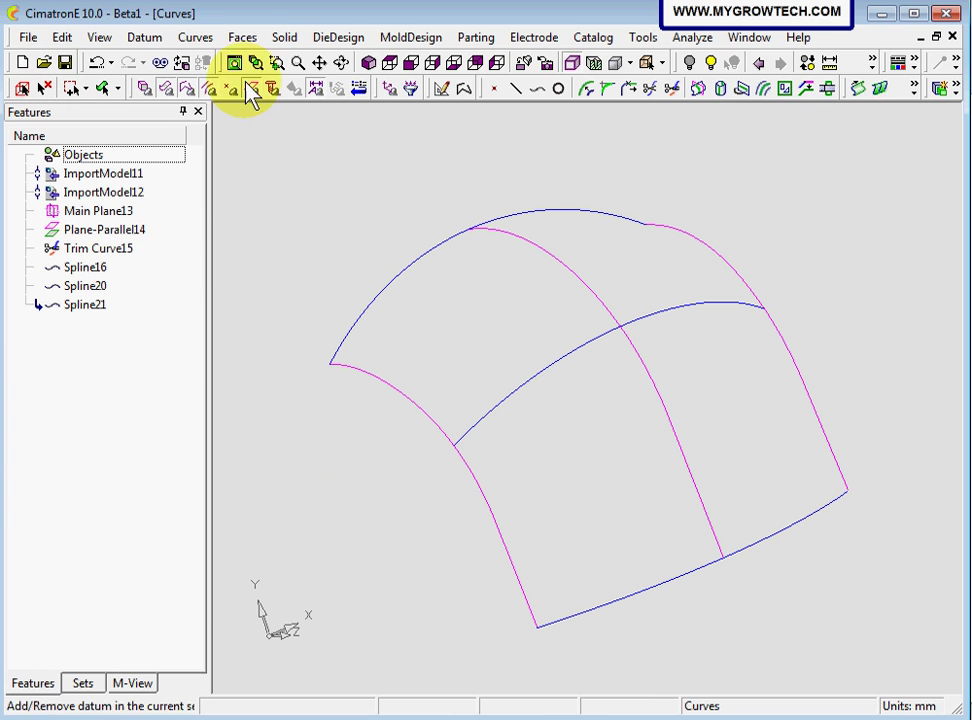
Step: Create a skin face with the upper and lower end splines as sections and the two outer curves as guides, and undo it
left_click(244, 37)
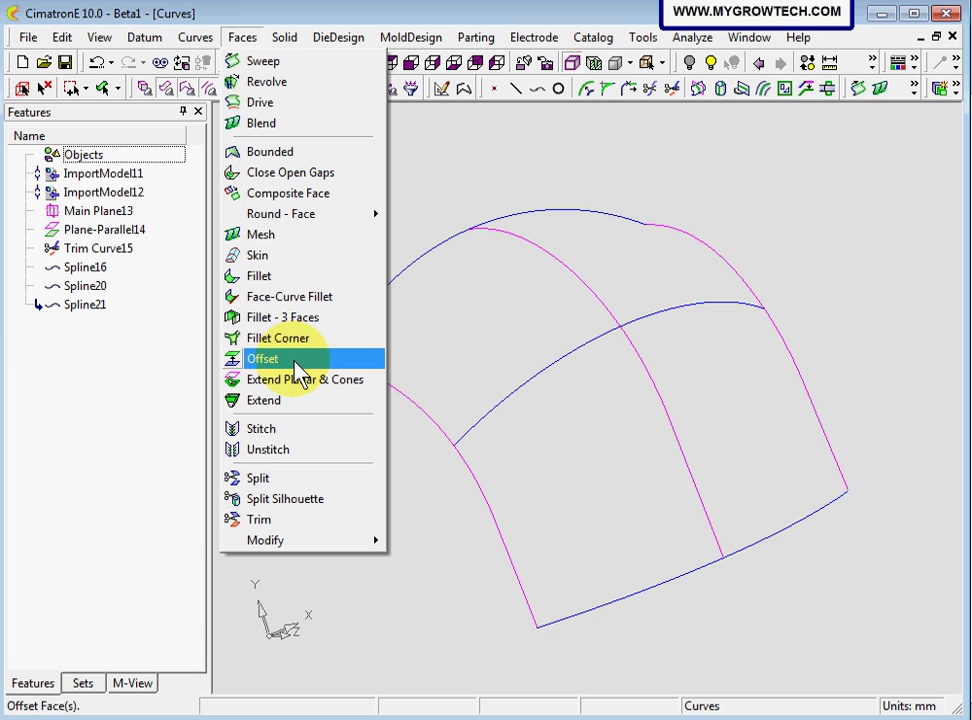
left_click(257, 255)
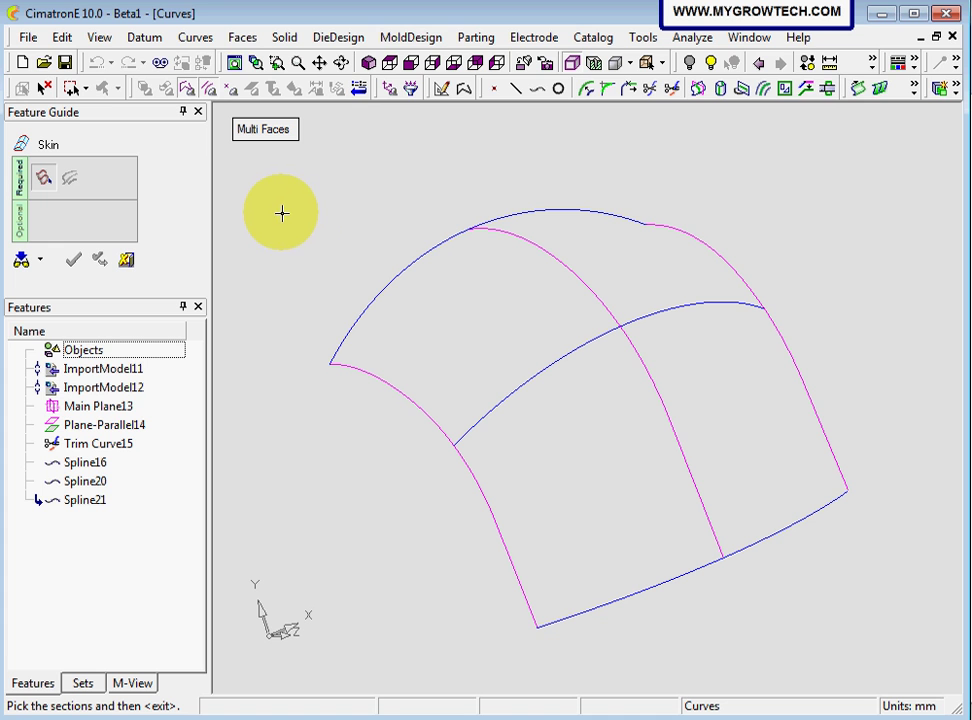
left_click(369, 320)
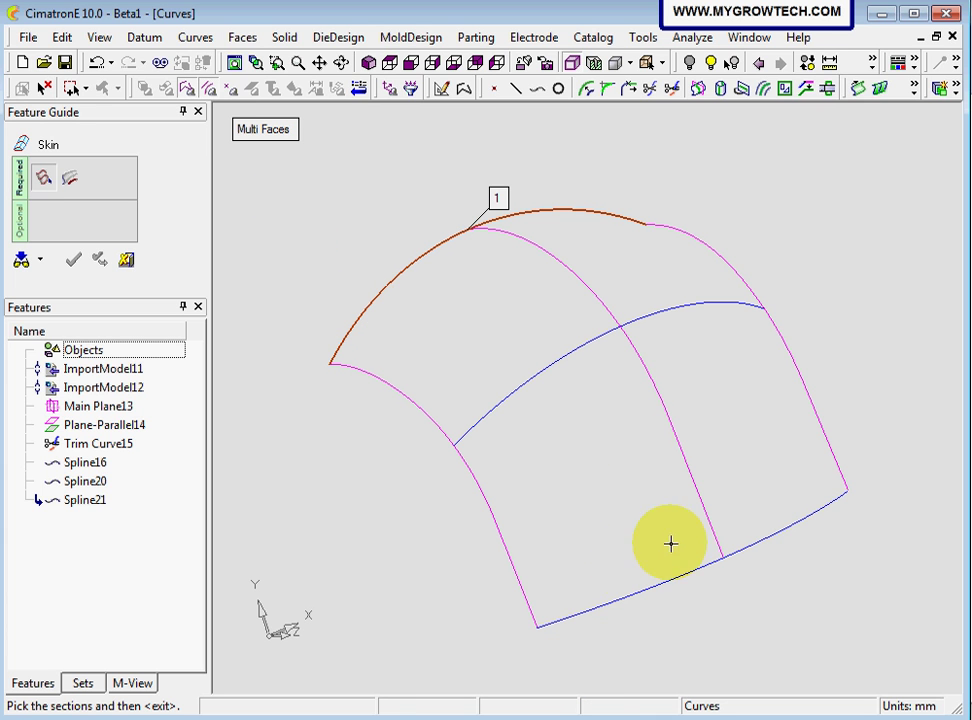
left_click(607, 600)
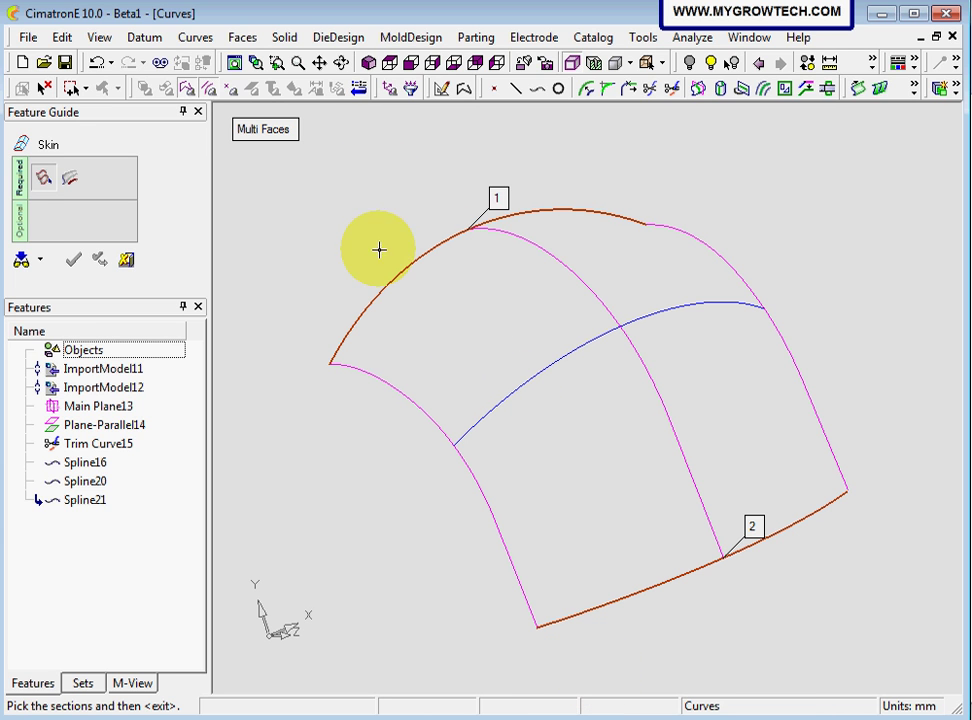
middle_click(363, 201)
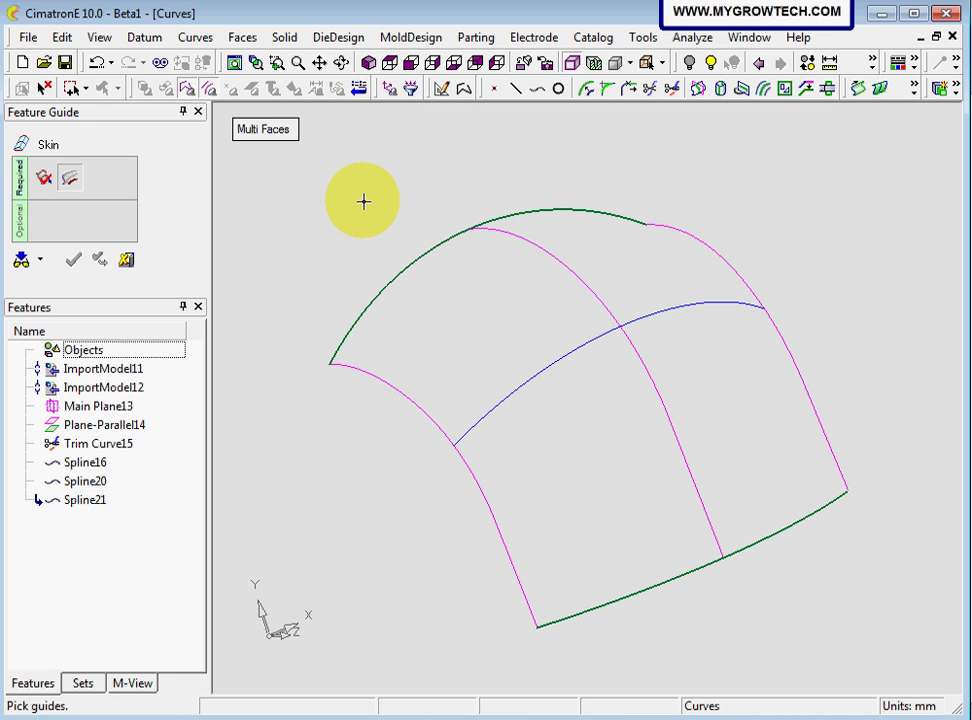
left_click(358, 378)
left_click(727, 264)
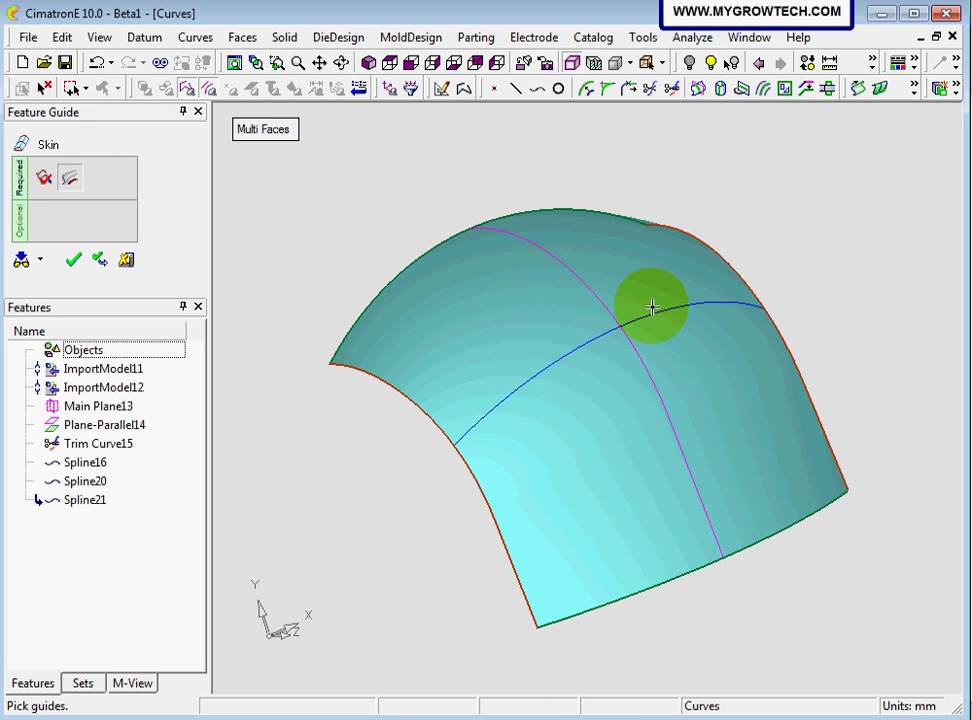
middle_click_drag(651, 306, 585, 280)
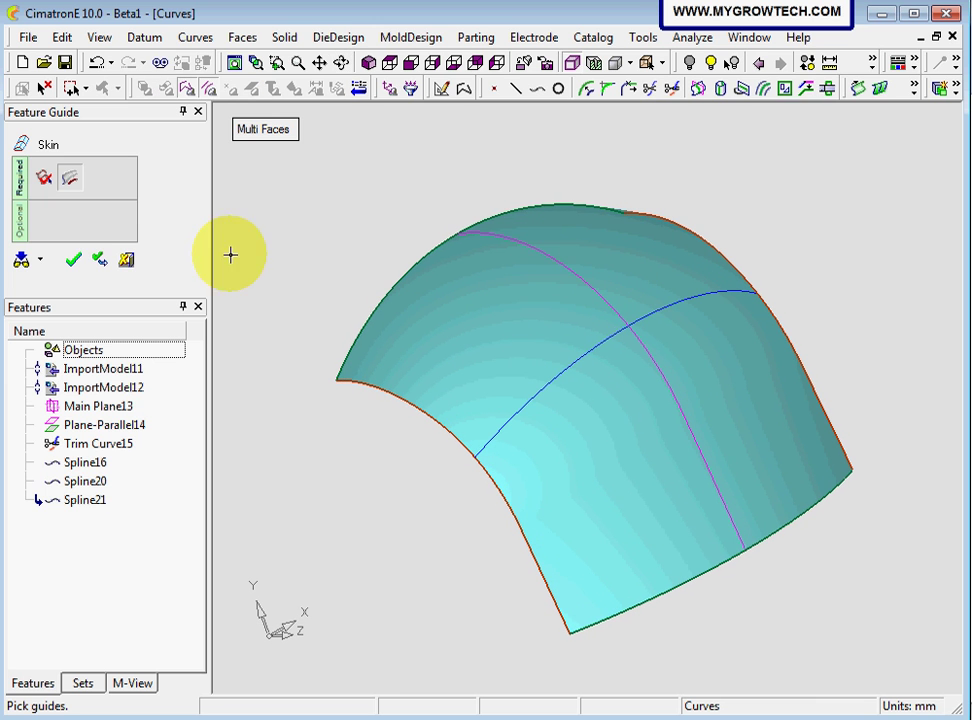
left_click(73, 260)
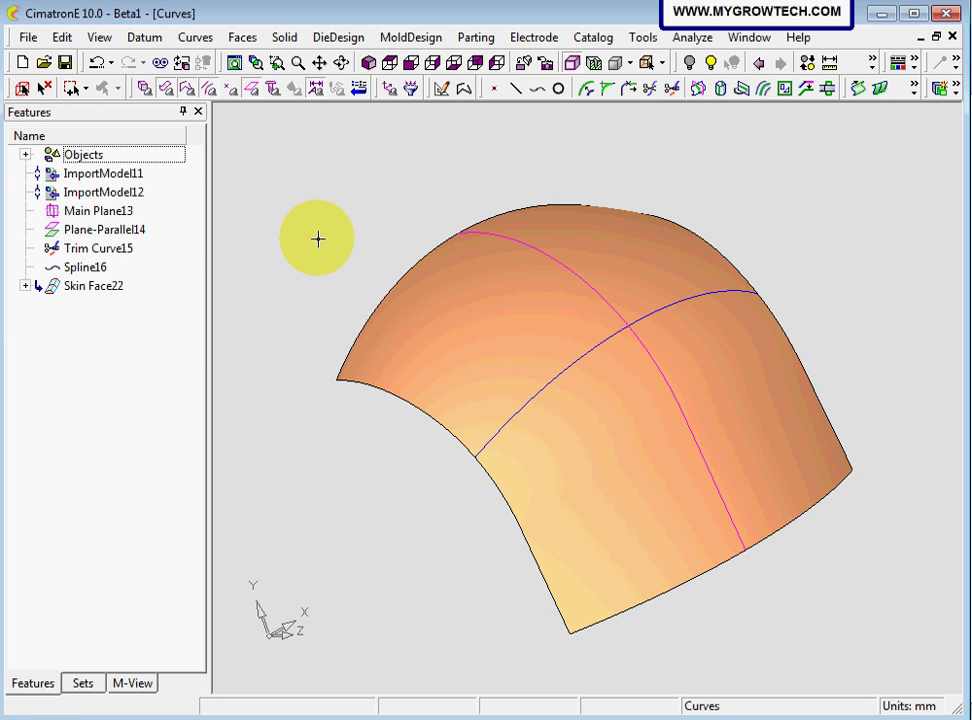
left_click(97, 62)
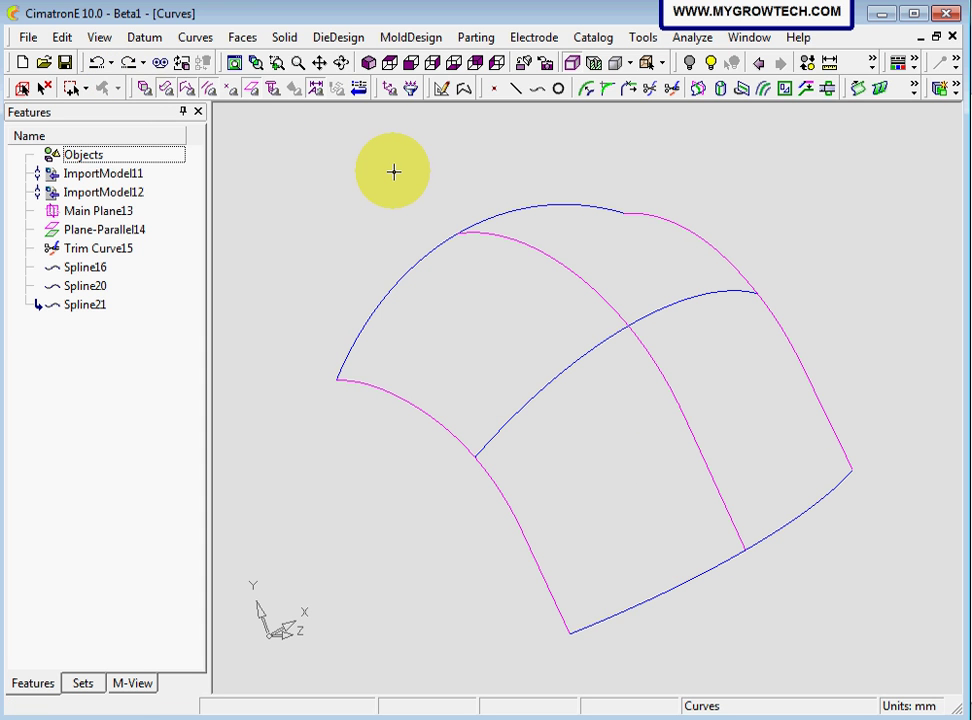
Step: Start a skin face with the front outer curve as section and the three splines as guides, dismissing the preview warning
left_click(243, 38)
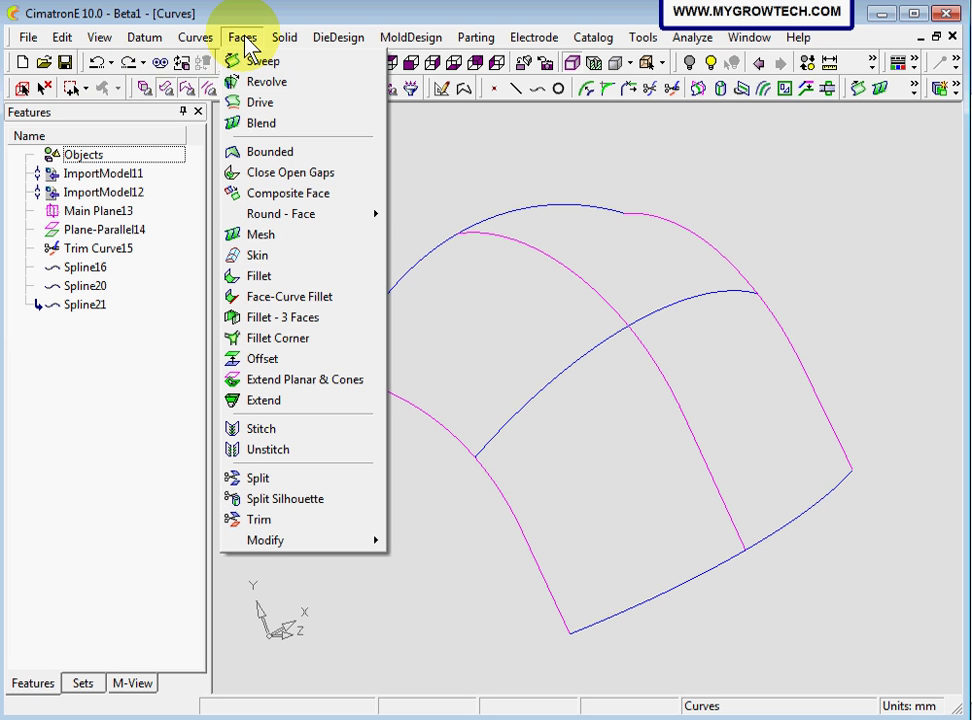
left_click(257, 255)
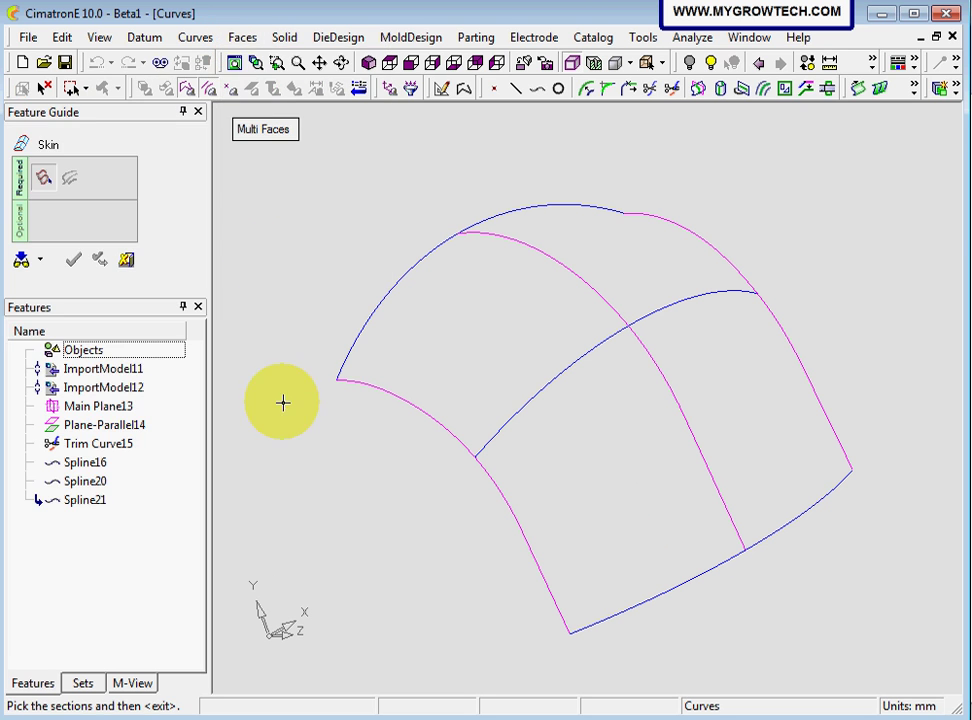
left_click(386, 399)
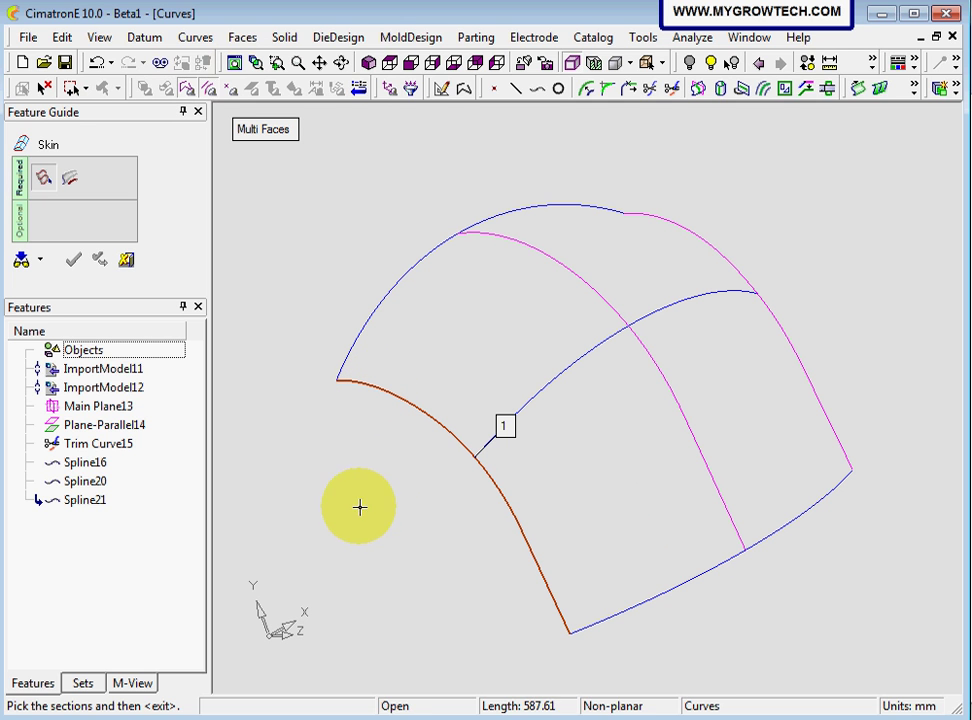
middle_click(371, 479)
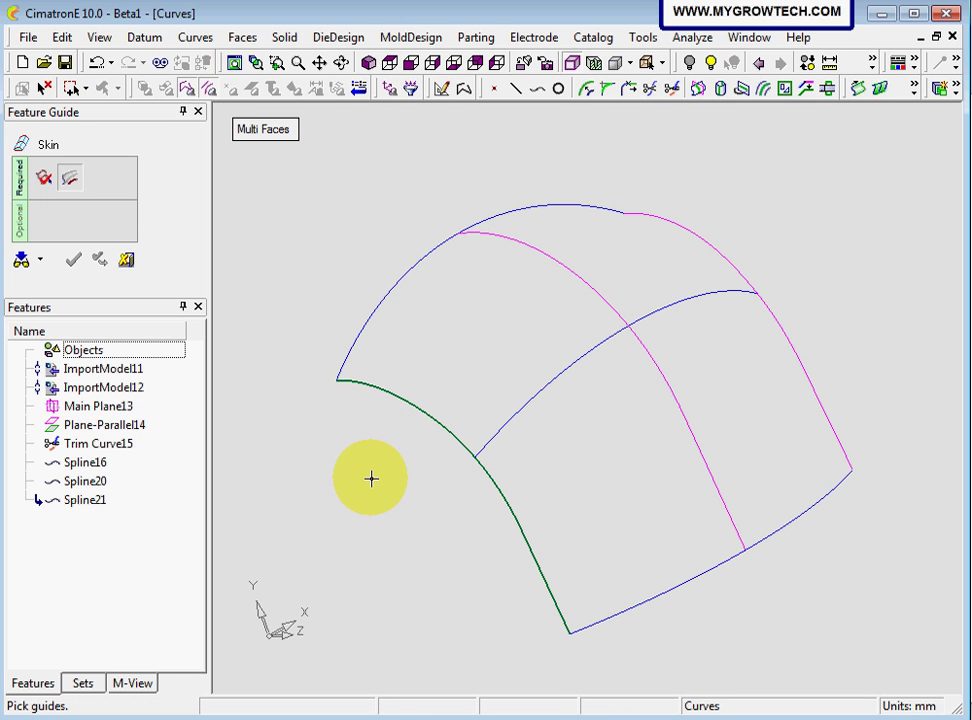
left_click(358, 347)
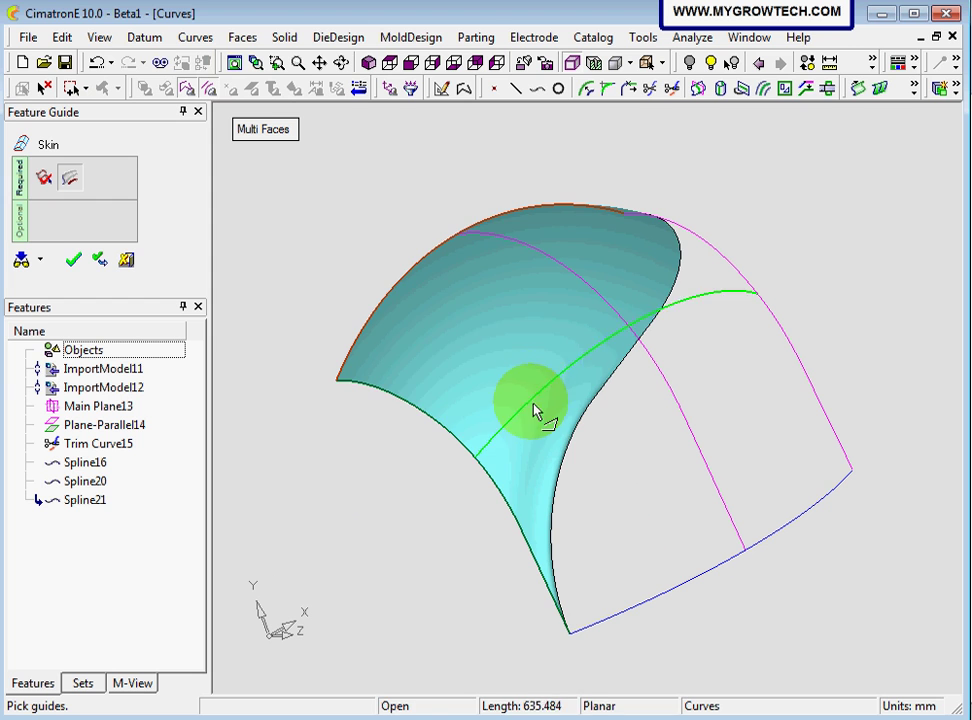
left_click(527, 415)
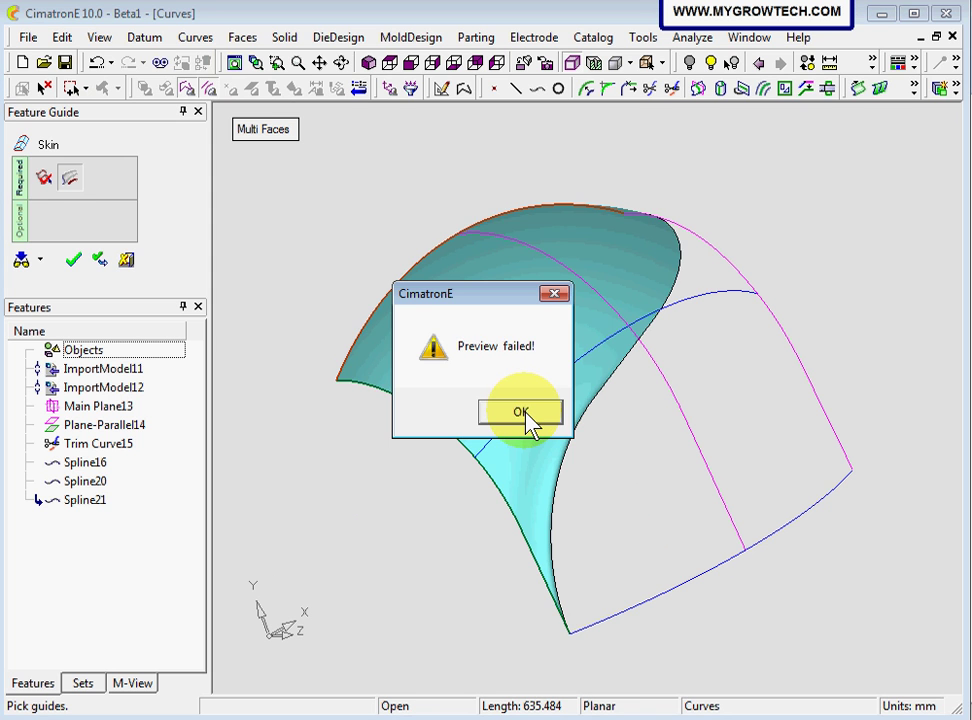
left_click(520, 413)
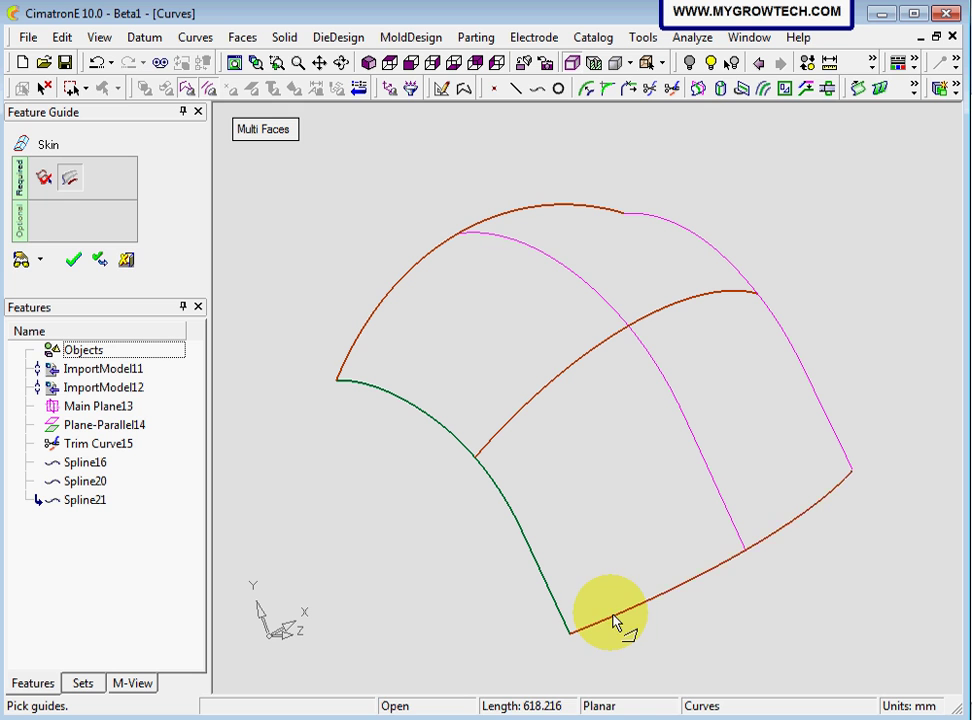
Step: Preview and create the skin face guided by the three splines, inspect it against the original curves, and undo it
left_click(24, 263)
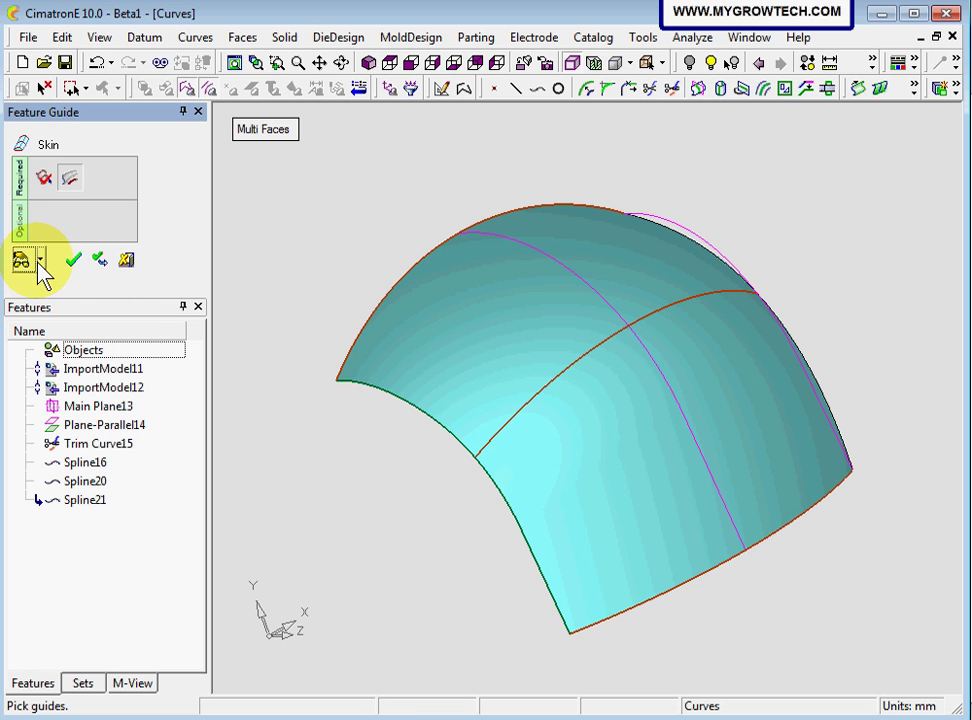
left_click(75, 262)
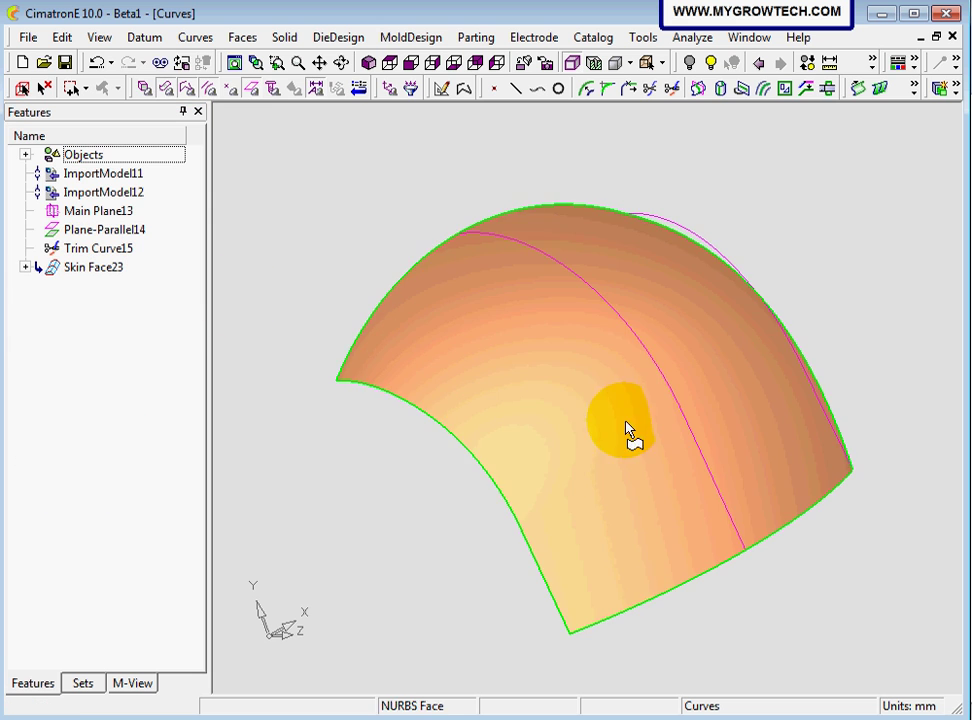
middle_click_drag(629, 434, 610, 375)
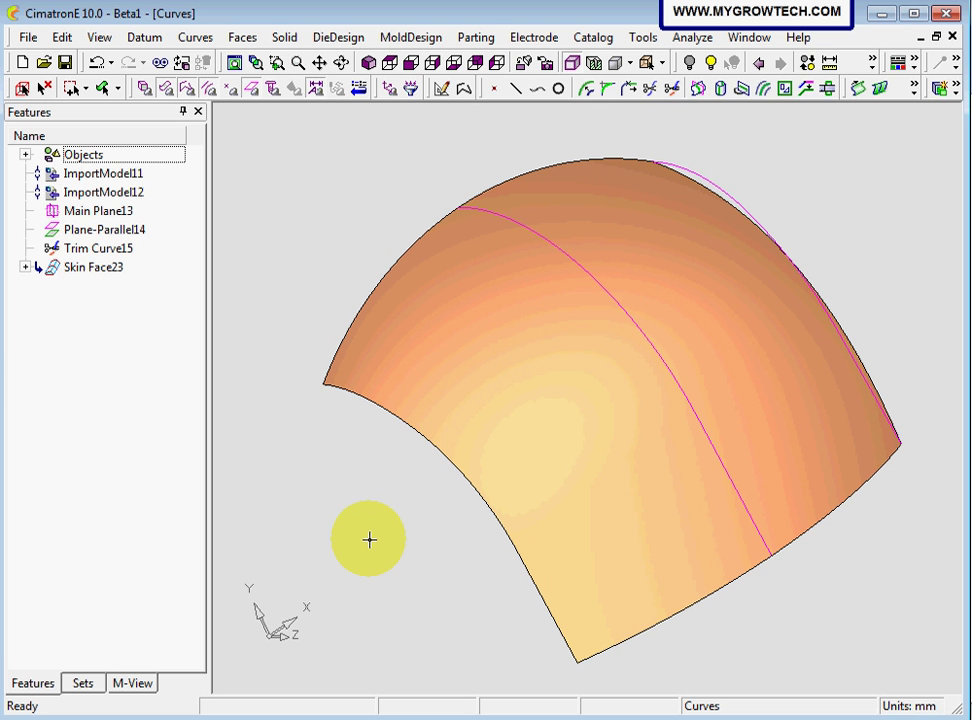
middle_click_drag(338, 495, 343, 581, "shift")
middle_click_drag(449, 568, 529, 430, "ctrl")
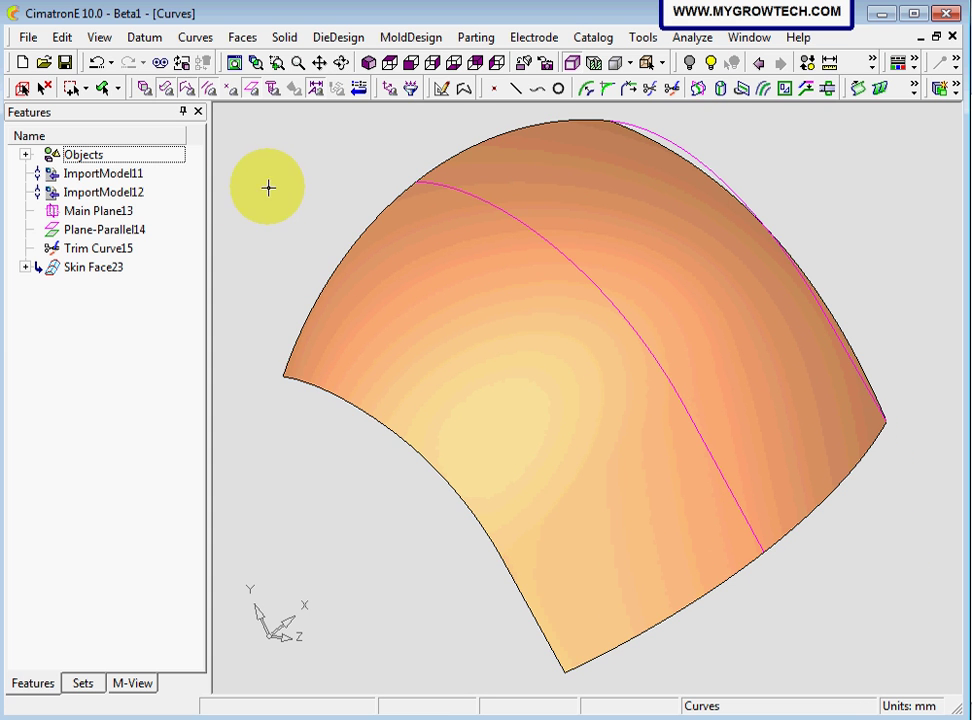
left_click(98, 63)
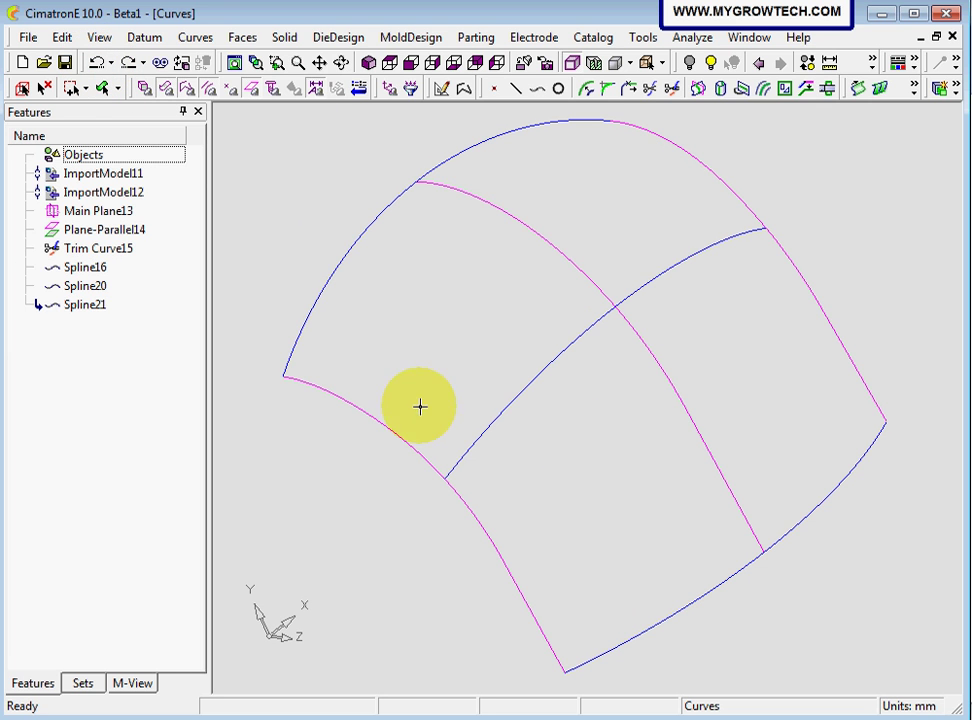
Step: Delete the two splines that join the upper and lower ends of the three curves, keeping the middle spline
middle_click_drag(505, 385, 512, 273)
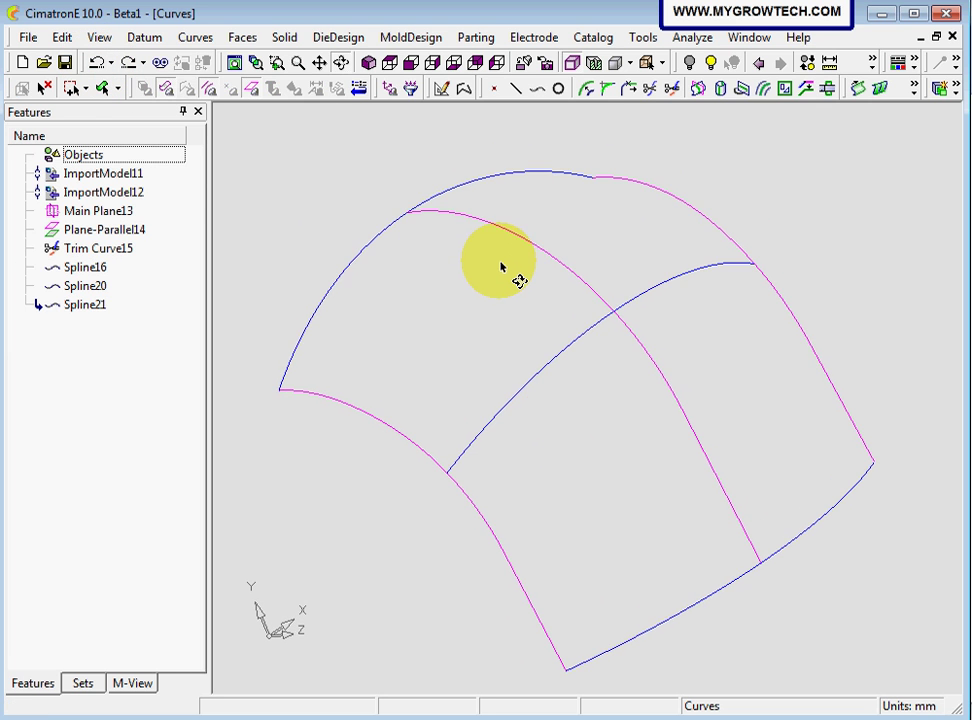
left_click(98, 305)
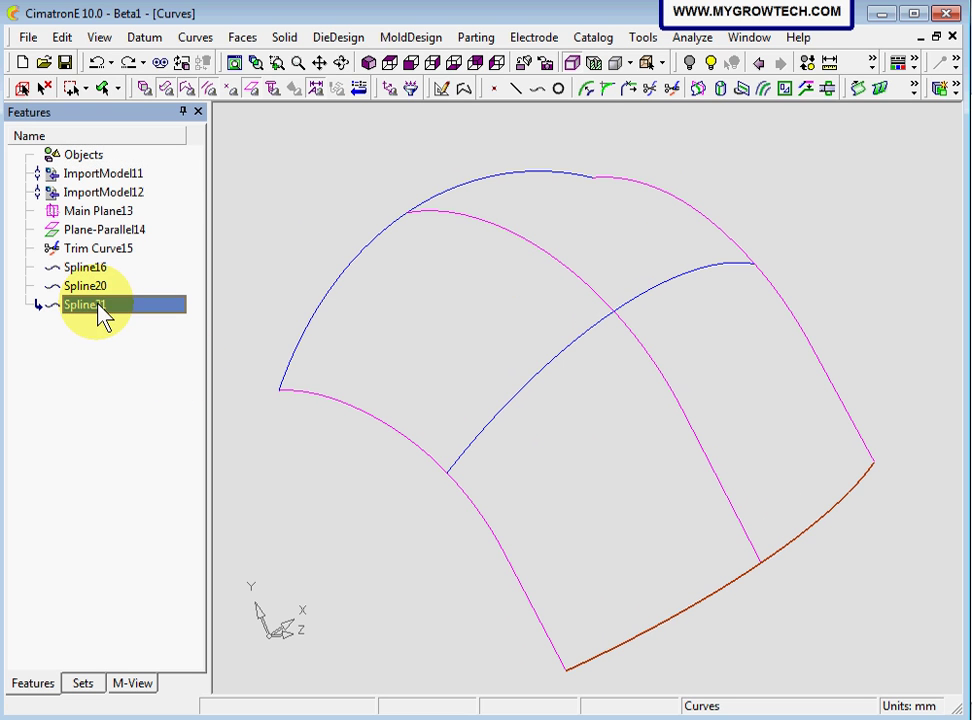
left_click(480, 440)
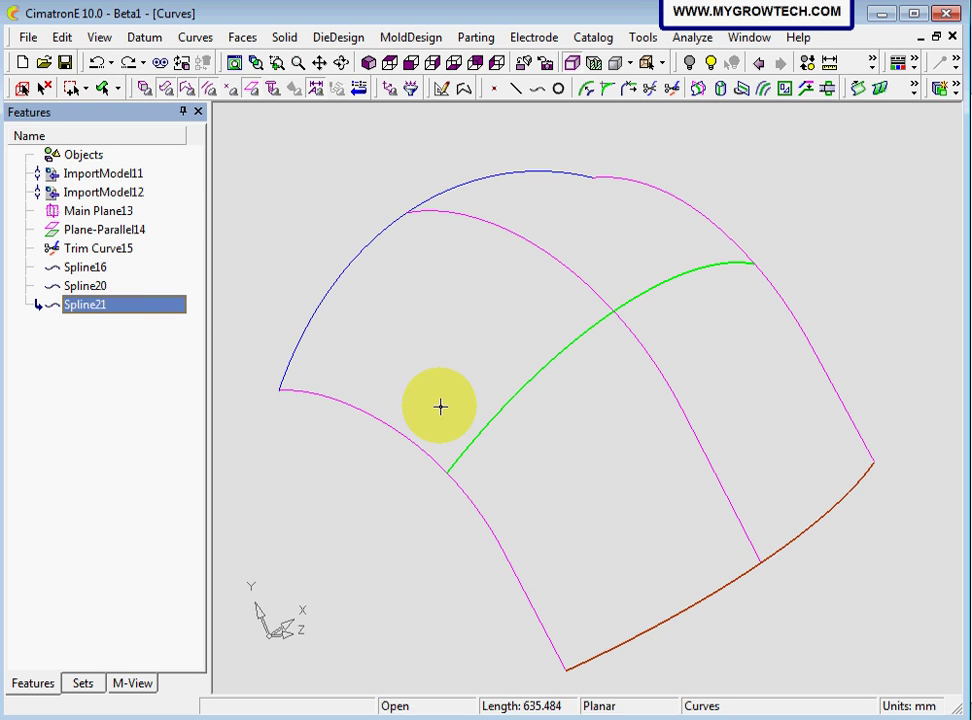
left_click(88, 287, "ctrl")
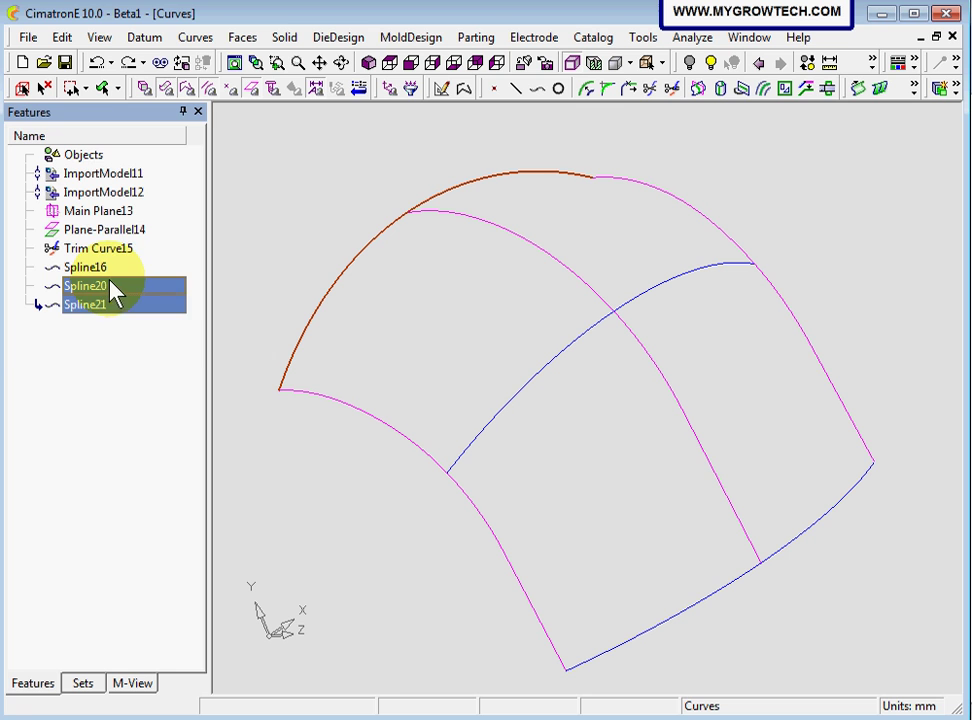
right_click(106, 285)
left_click(165, 294)
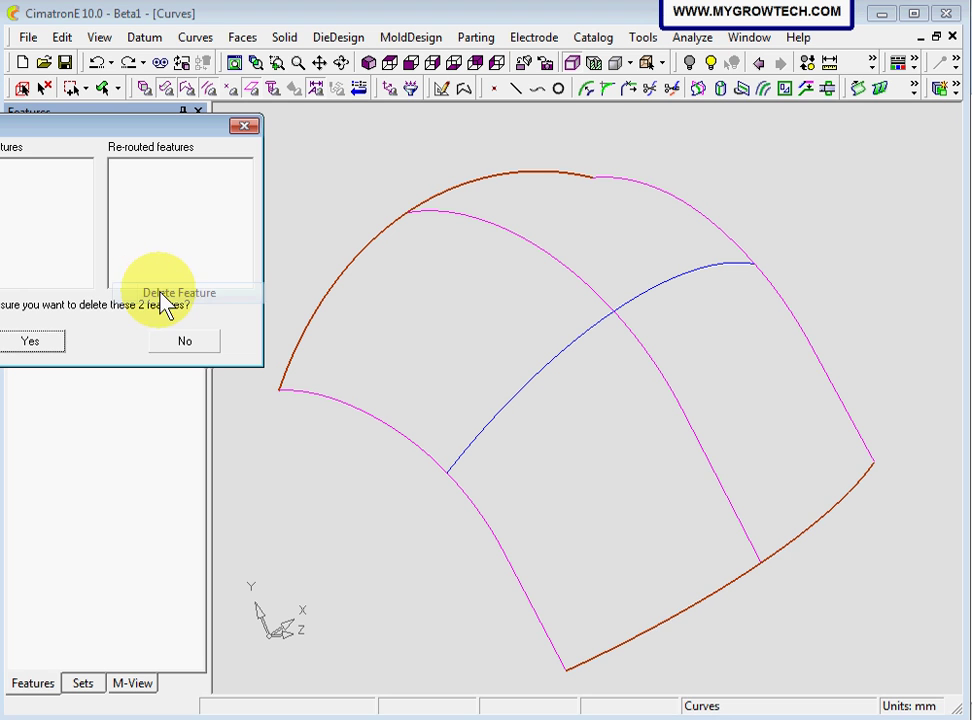
left_click(42, 342)
Step: Start a sketch on the plane at the upper endpoint of the middle curve
middle_click_drag(315, 302, 358, 409)
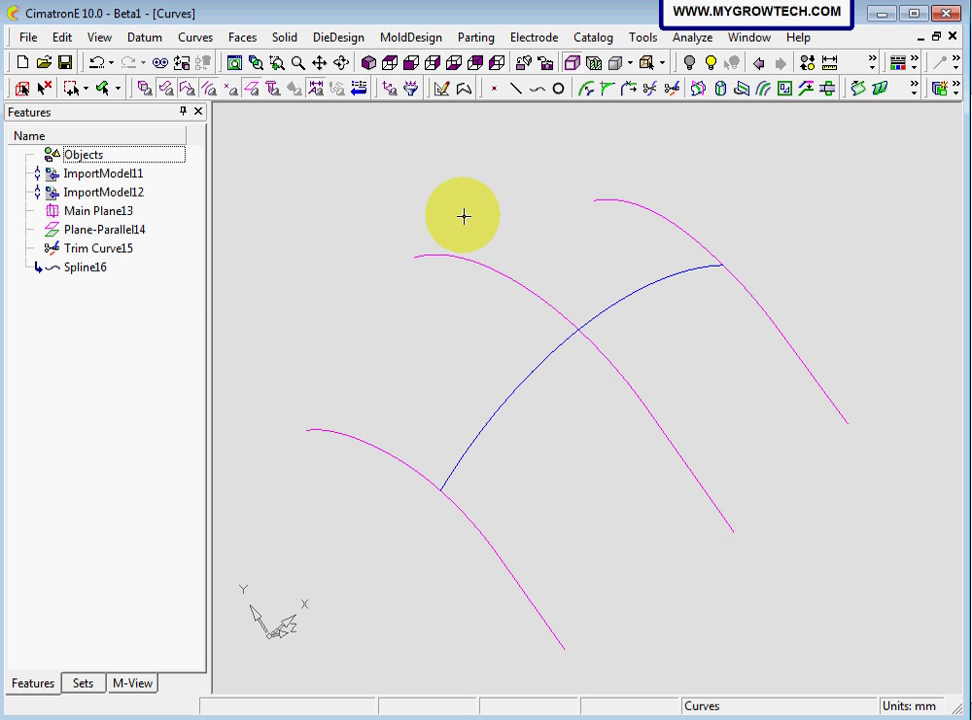
middle_click_drag(462, 215, 465, 347, "ctrl")
mouse_move(465, 347)
left_mouse_down("ctrl")
mouse_move(456, 321)
mouse_move(458, 343)
left_mouse_up("ctrl")
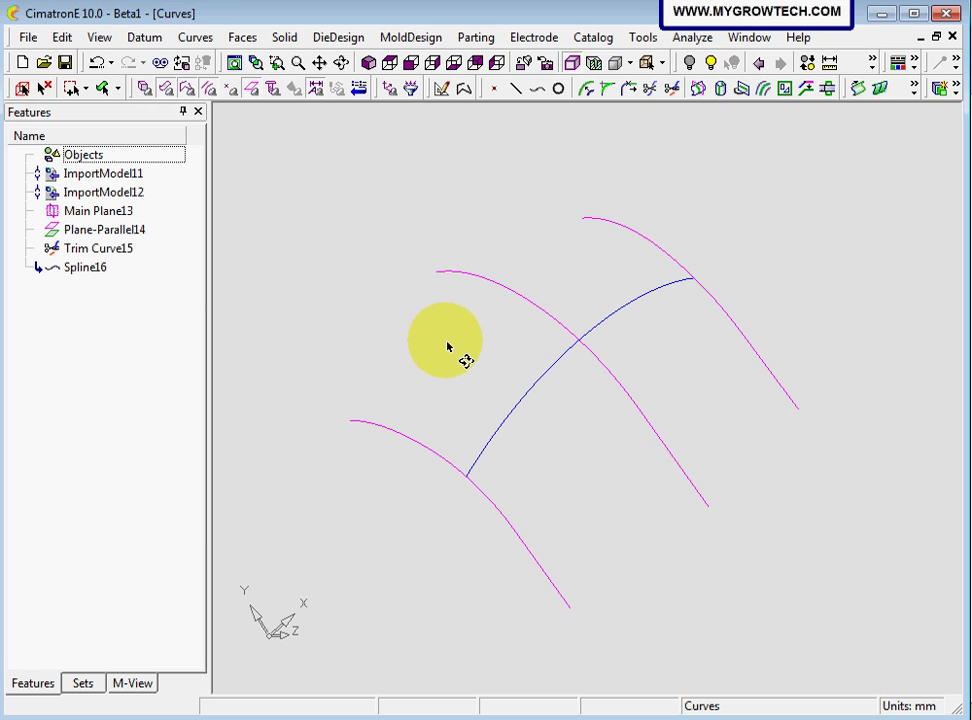
right_click_drag(449, 347, 444, 345, "ctrl")
middle_click_drag(444, 345, 462, 340, "ctrl")
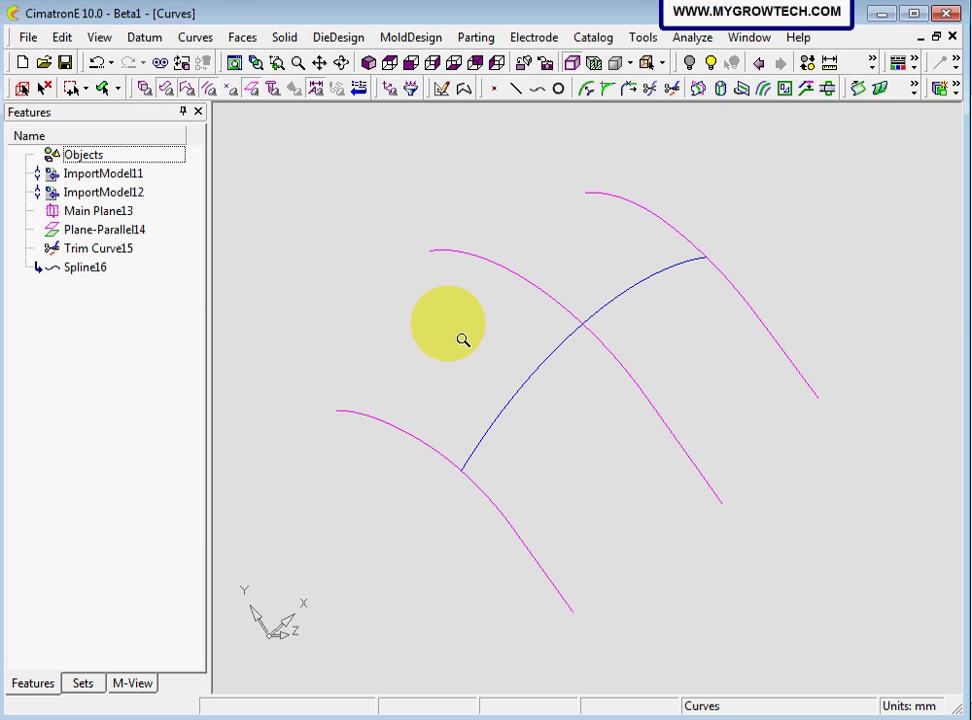
left_click(443, 90)
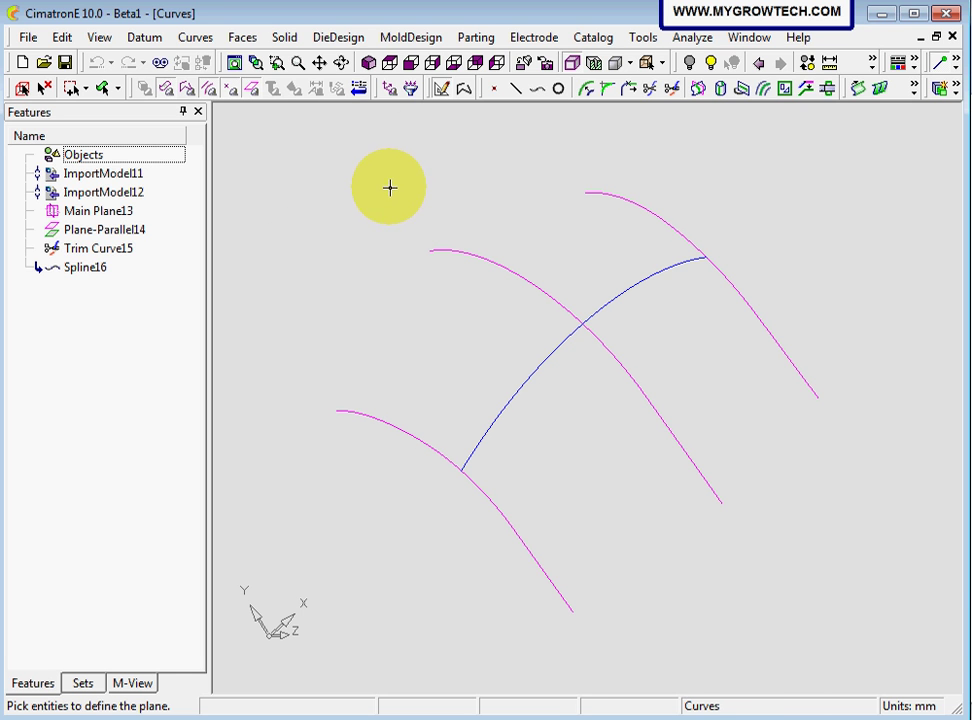
left_click(389, 187)
mouse_move(408, 358)
middle_mouse_down()
mouse_move(454, 319)
mouse_move(435, 228)
mouse_move(444, 330)
middle_mouse_up()
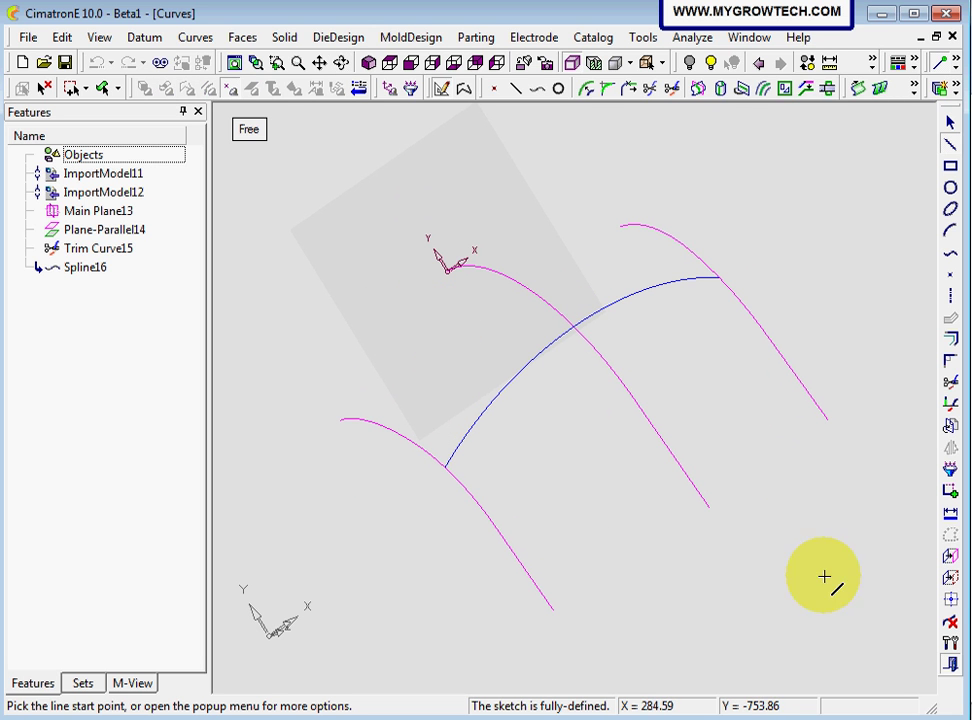
Step: Add the upper endpoints of the three curves as reference points in the sketch
left_click(947, 580)
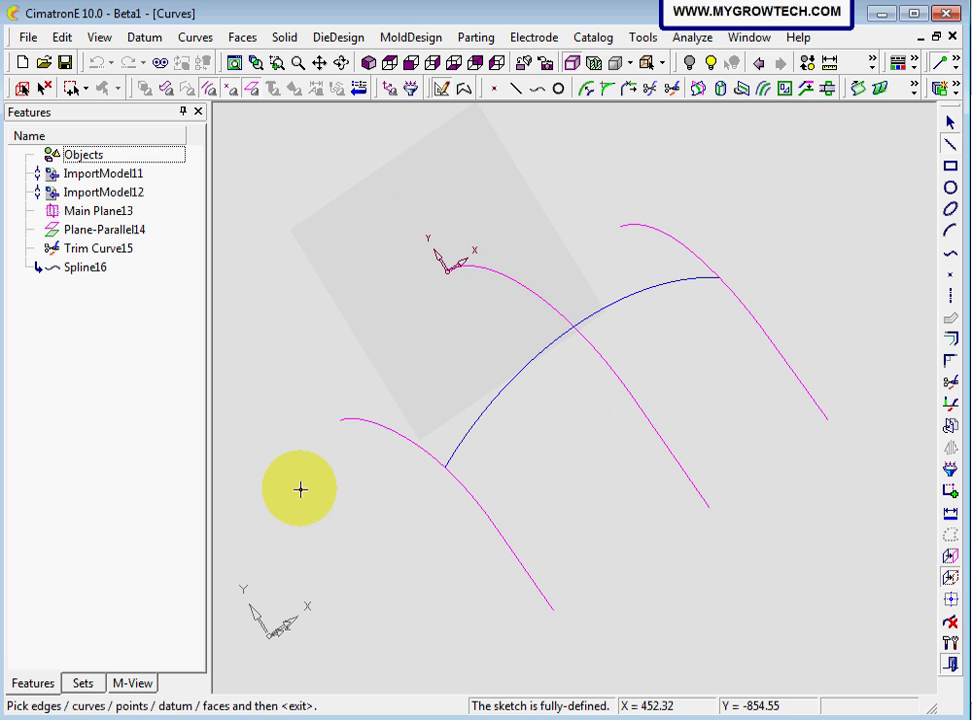
left_click(340, 422)
left_click(448, 271)
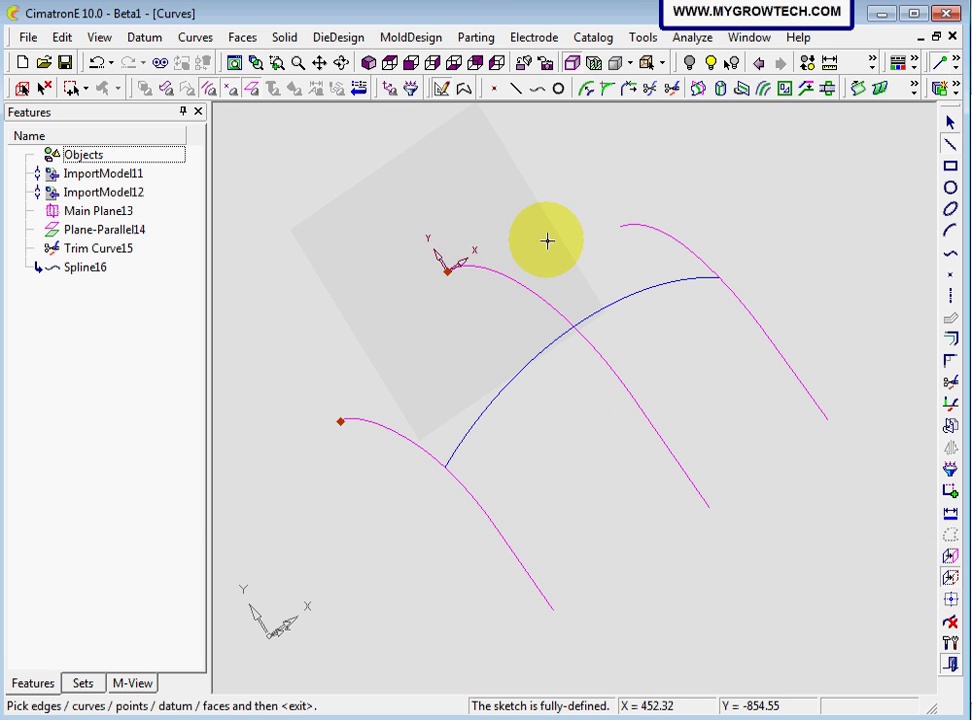
left_click(621, 228)
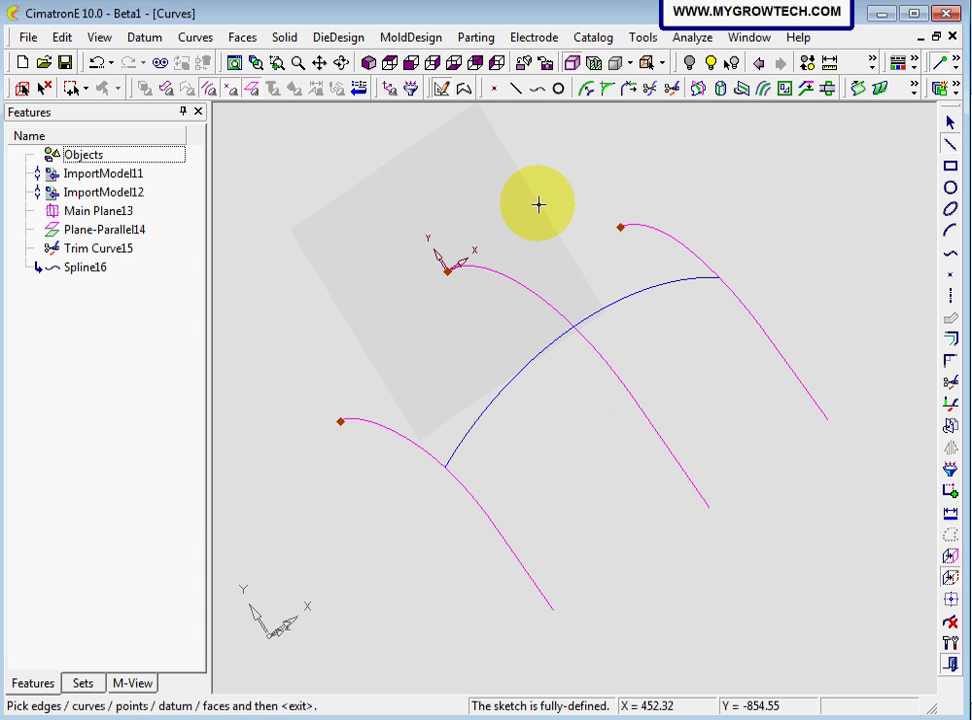
middle_click(547, 199)
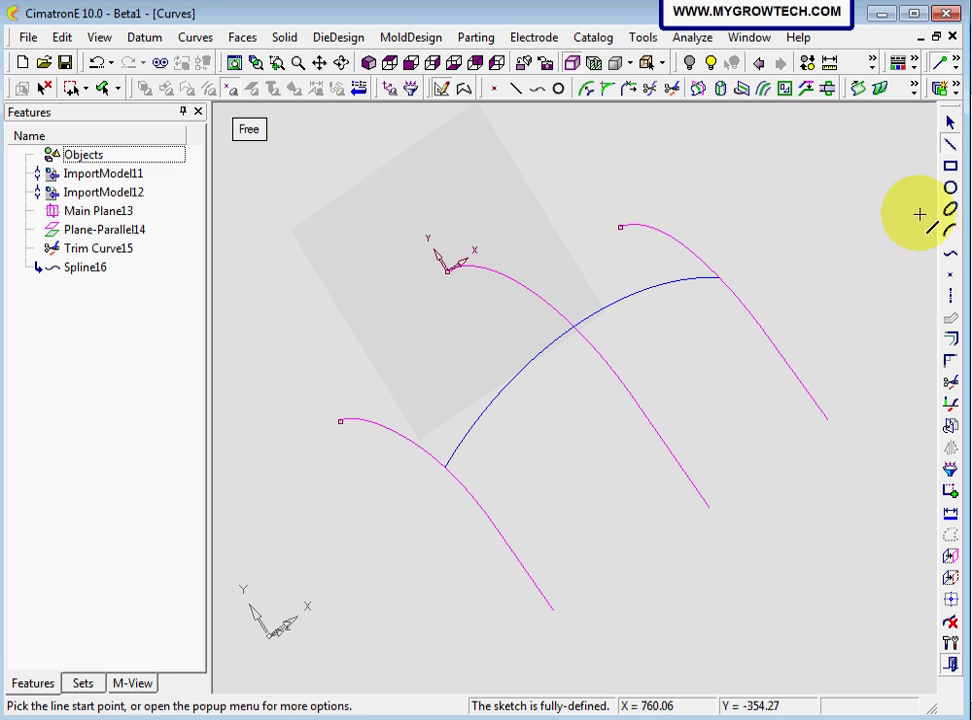
Step: Sketch a three-point arc through the upper endpoints of the three curves, exit the sketcher and clear the selection
left_click(950, 232)
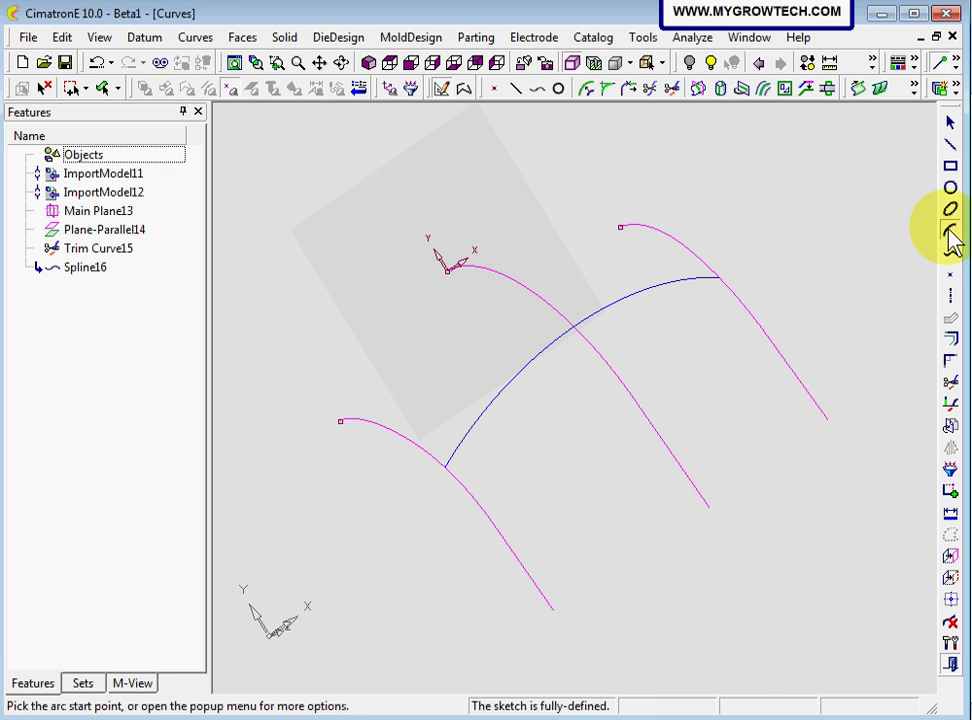
left_click(340, 421)
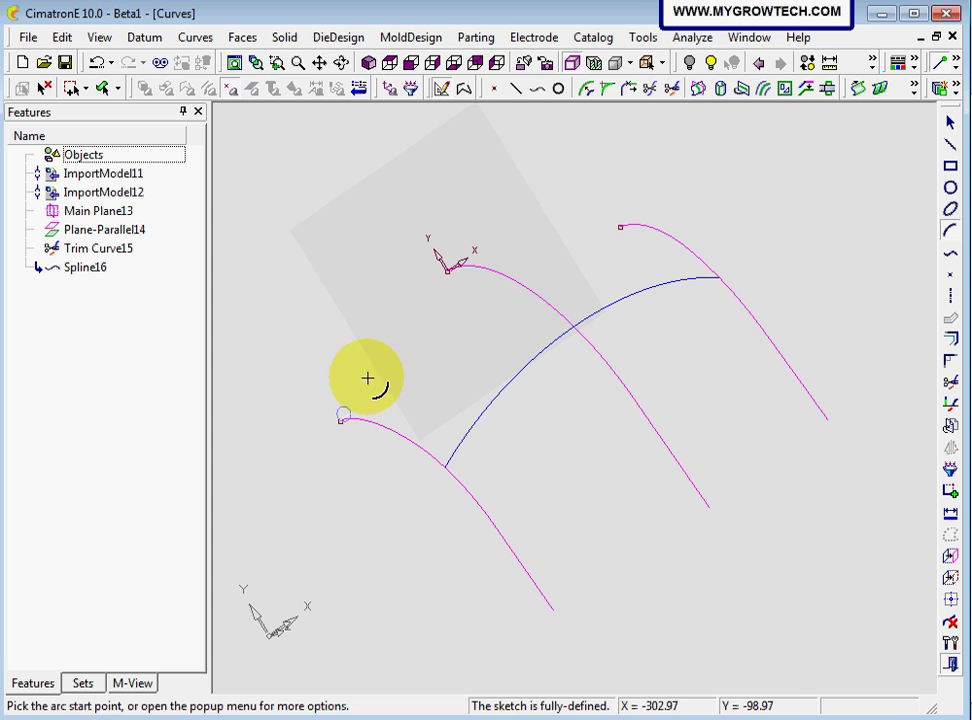
left_click(620, 227)
left_click(447, 268)
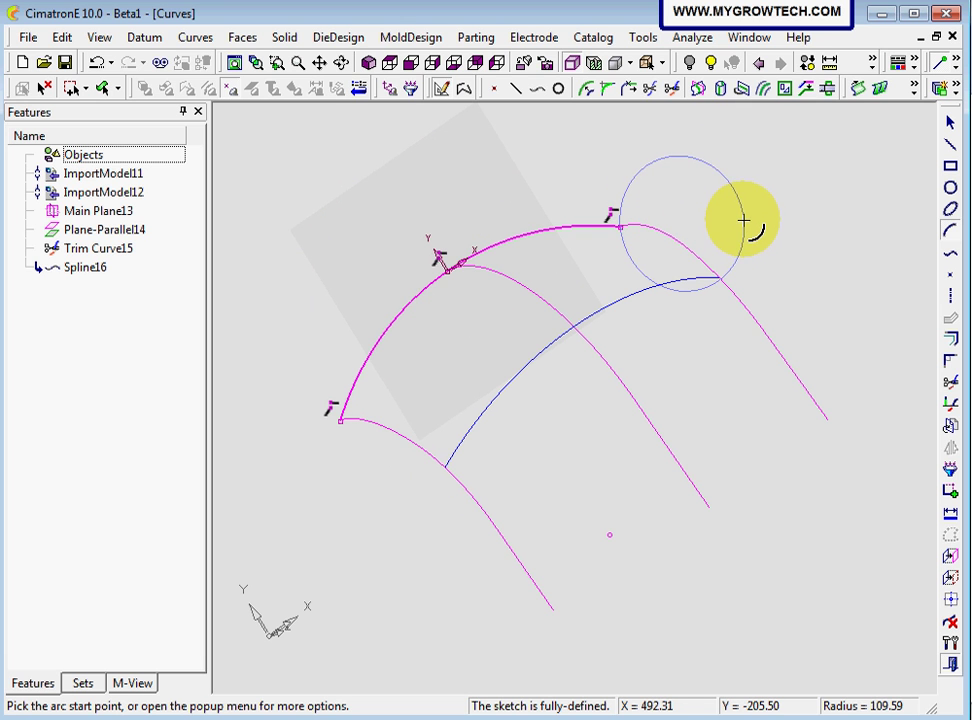
key("Escape")
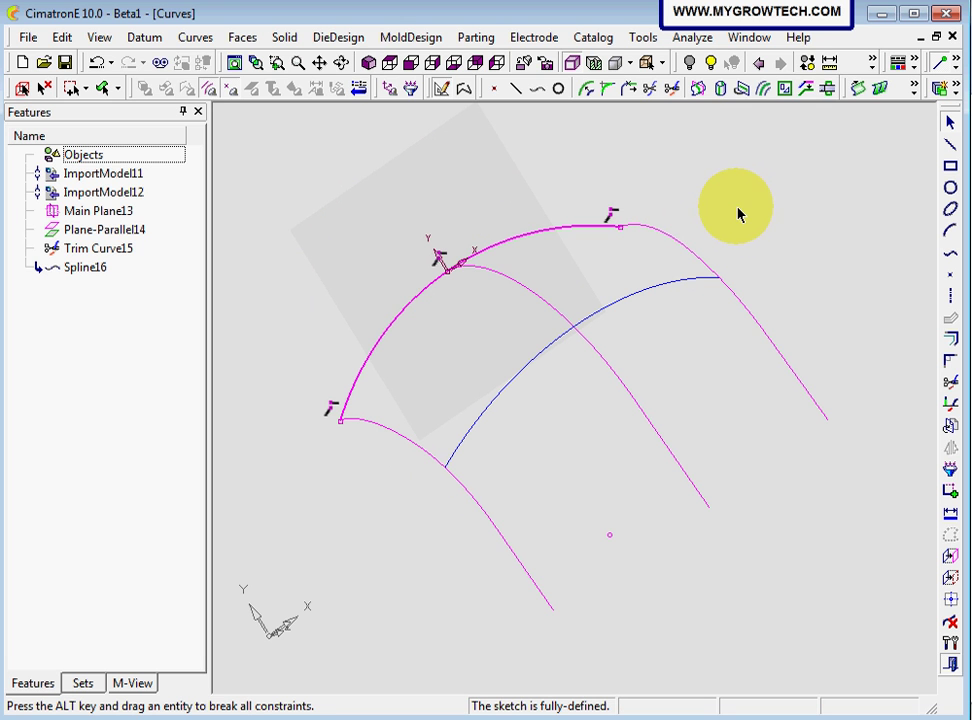
right_click(728, 193)
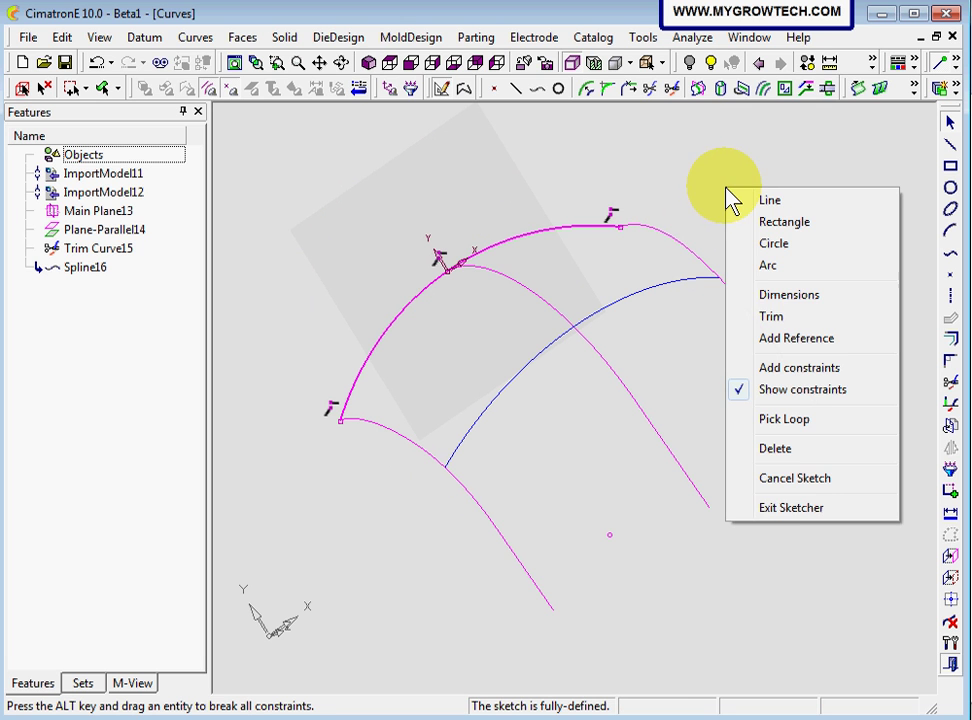
left_click(787, 508)
left_click_drag(597, 289, 599, 260, "ctrl")
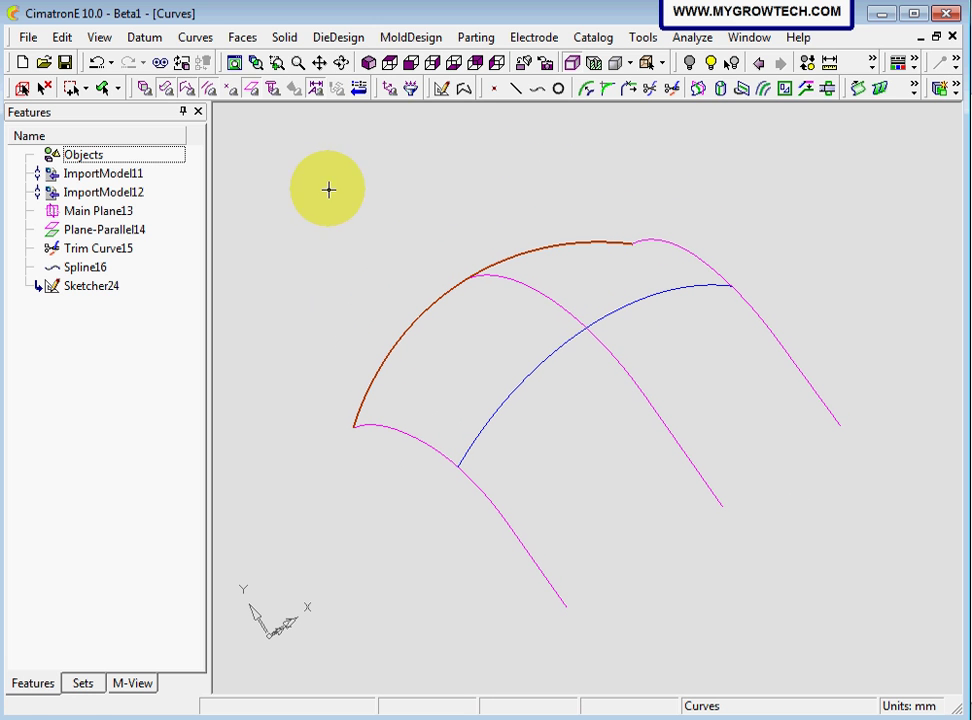
left_click(45, 88)
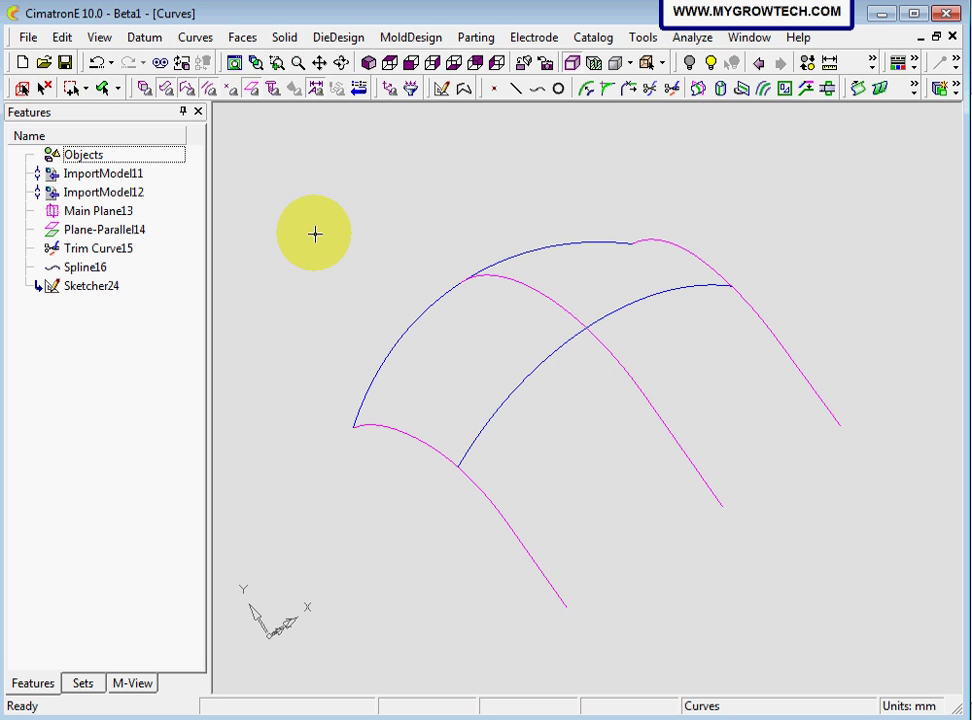
Step: Create a spline through the lower endpoints of the three curves and clear the selection
left_click_drag(594, 447, 580, 425, "ctrl")
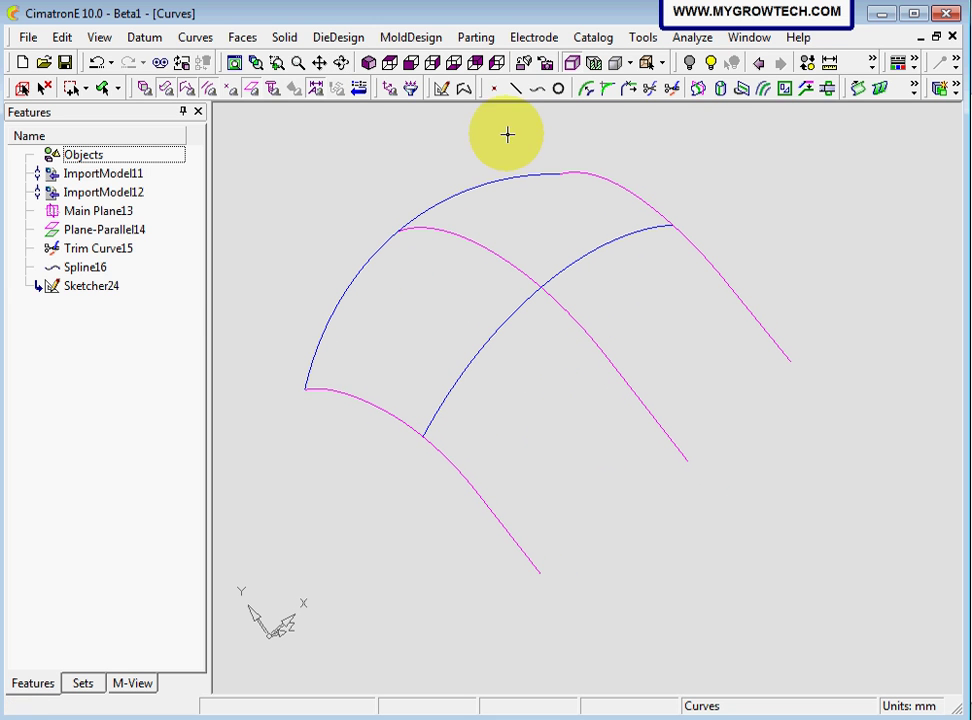
left_click(539, 92)
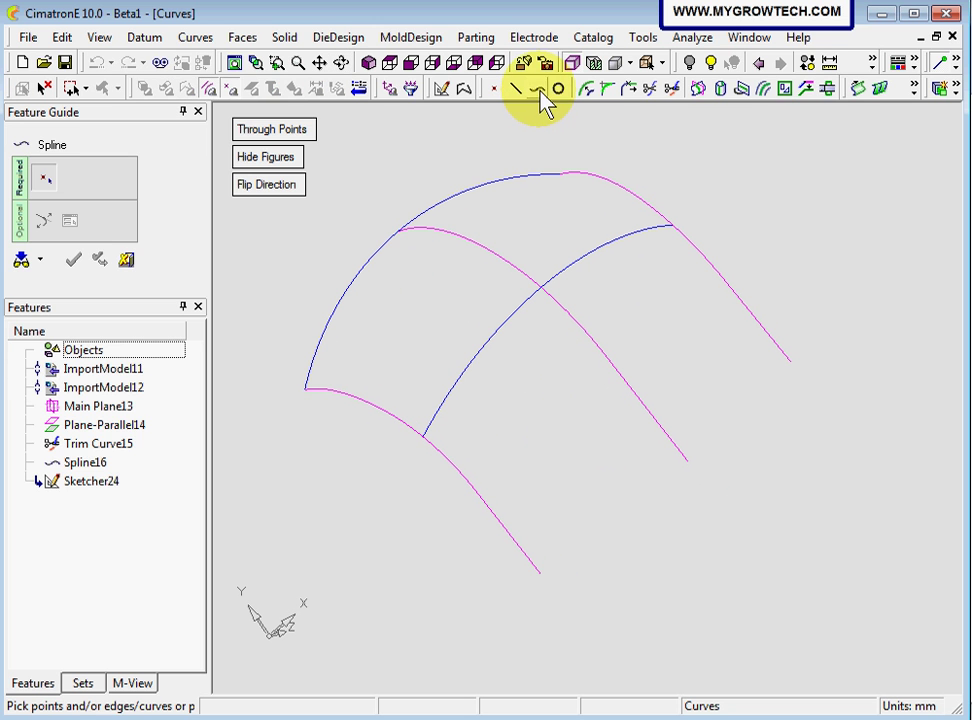
left_click(540, 574)
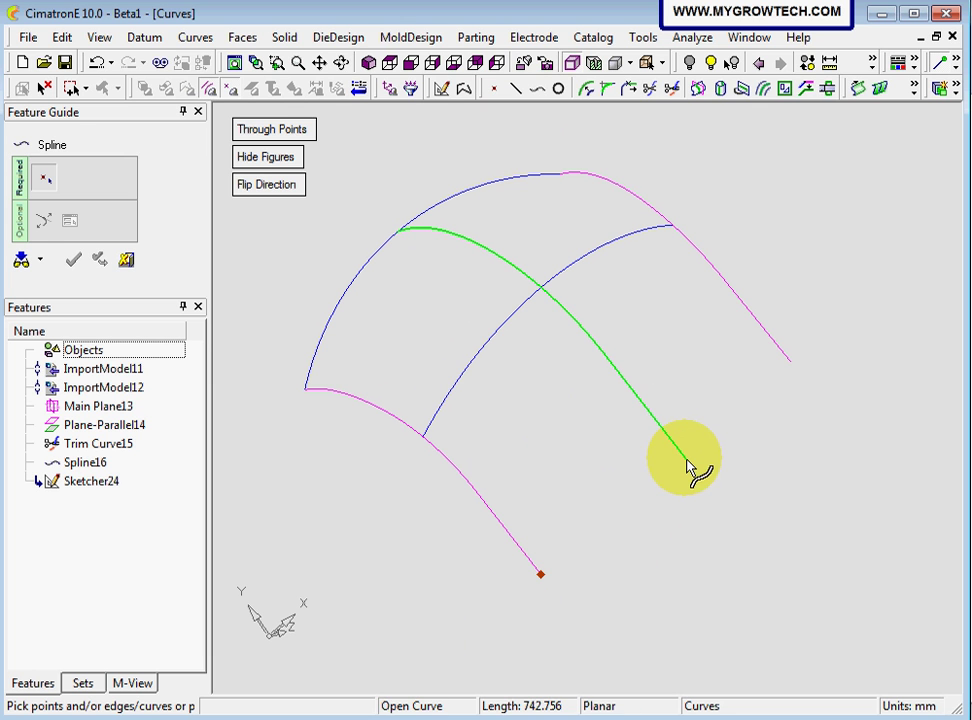
left_click(688, 463)
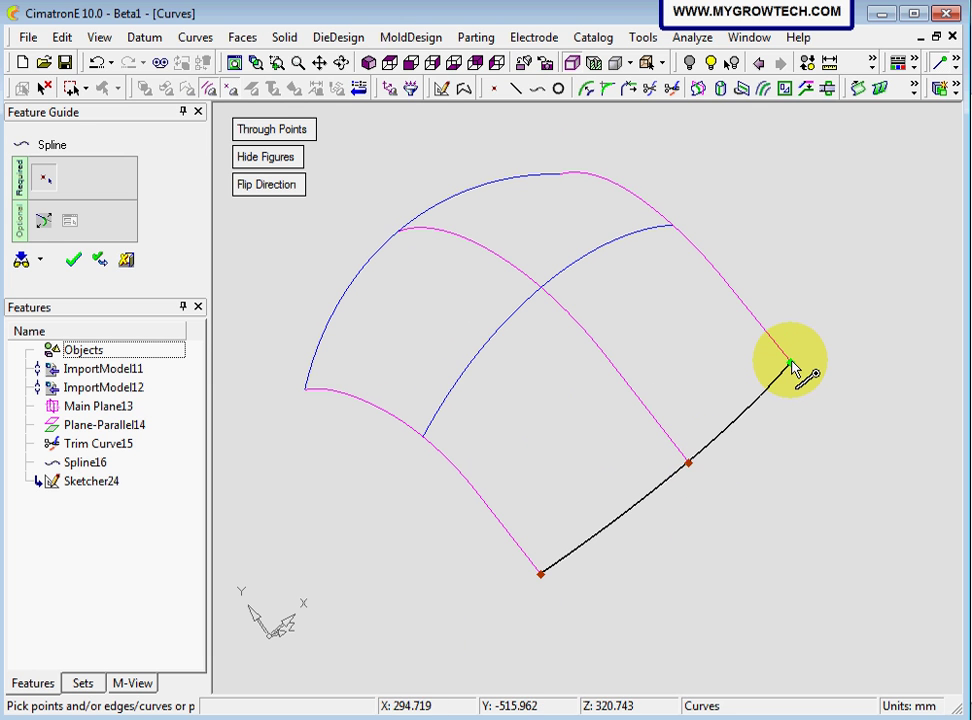
left_click(790, 364)
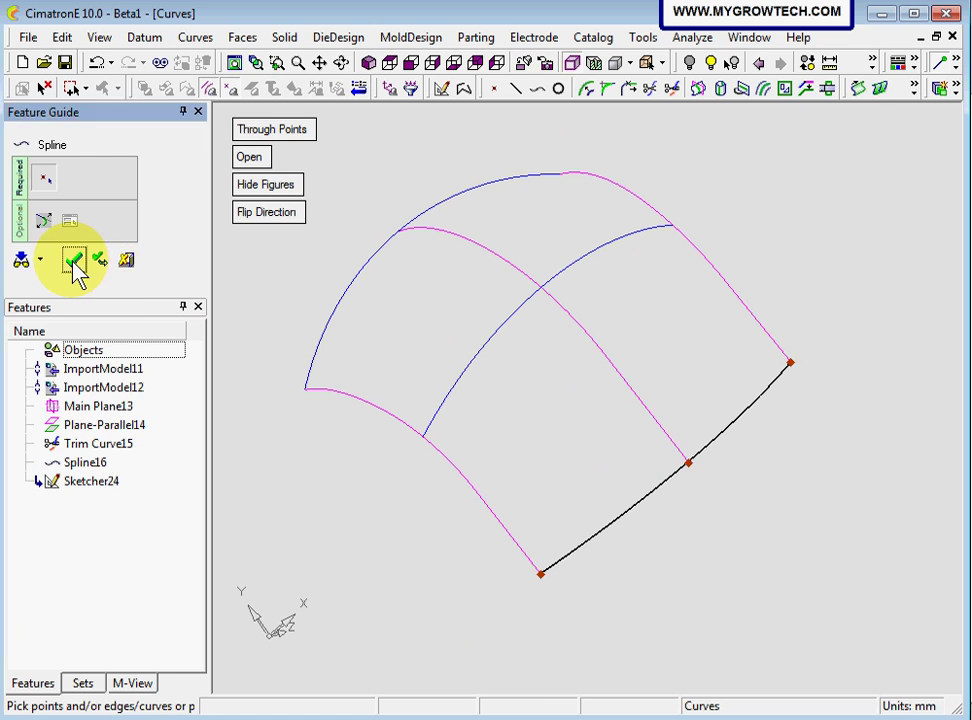
left_click(75, 262)
middle_click_drag(354, 256, 340, 528)
left_click(45, 88)
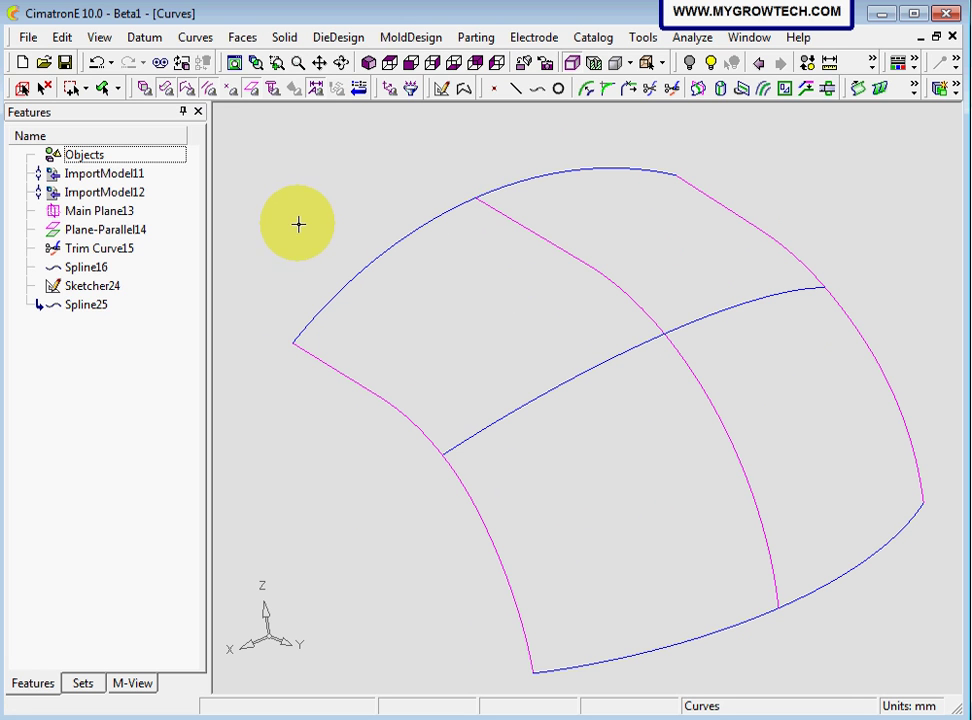
Step: Remove the middle curve and the middle spline with Remove Geometry, leaving only the four boundary curves
right_click(288, 172)
left_click(262, 160)
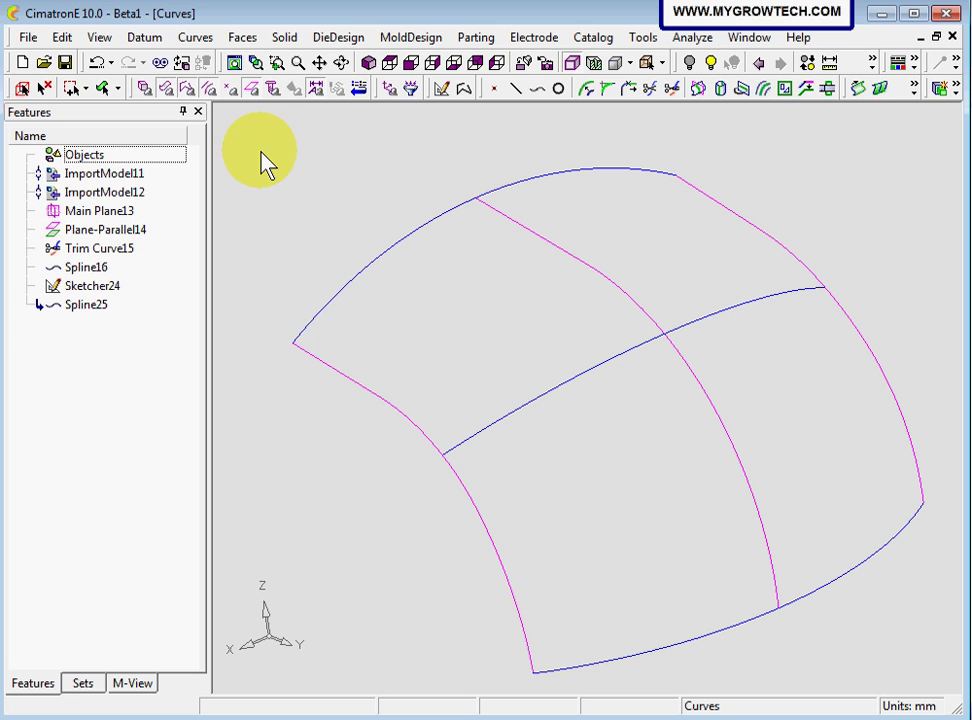
right_click(289, 155)
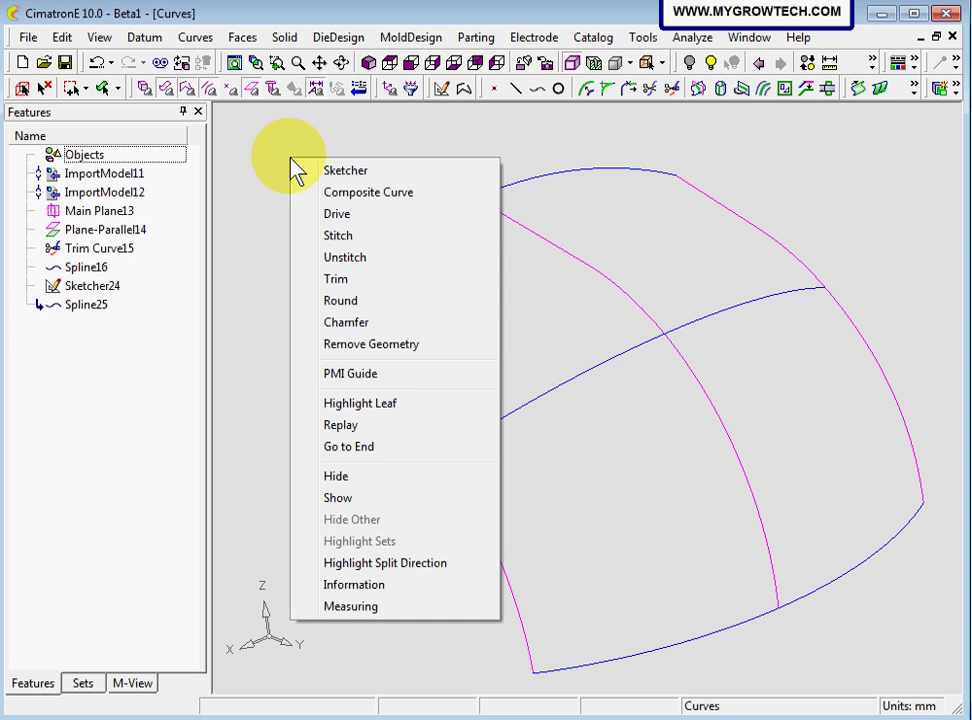
left_click(390, 350)
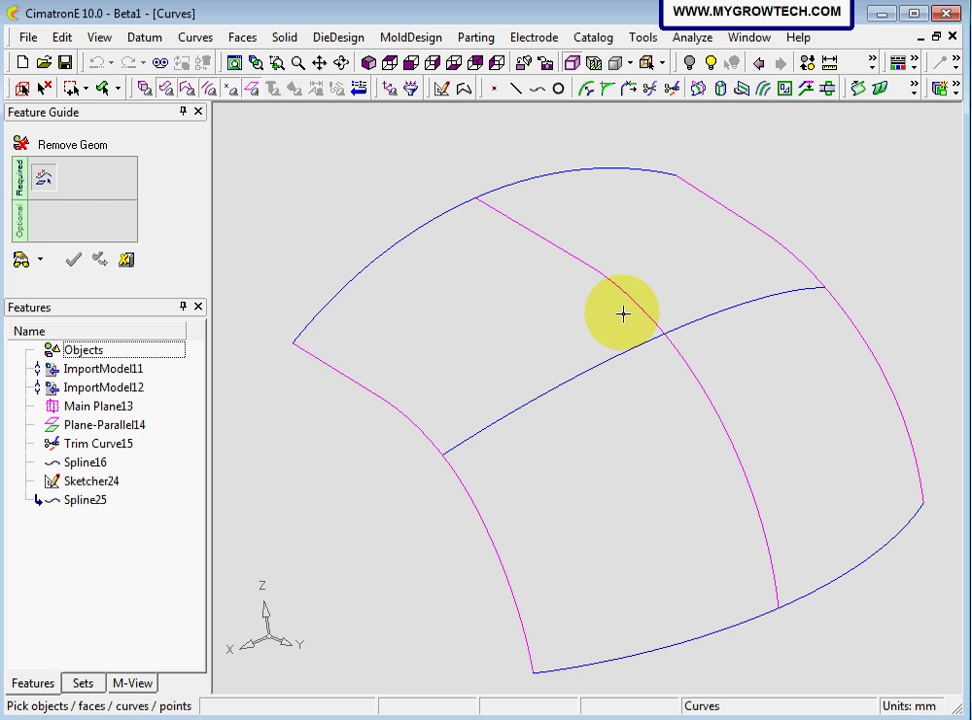
left_click_drag(601, 315, 770, 393)
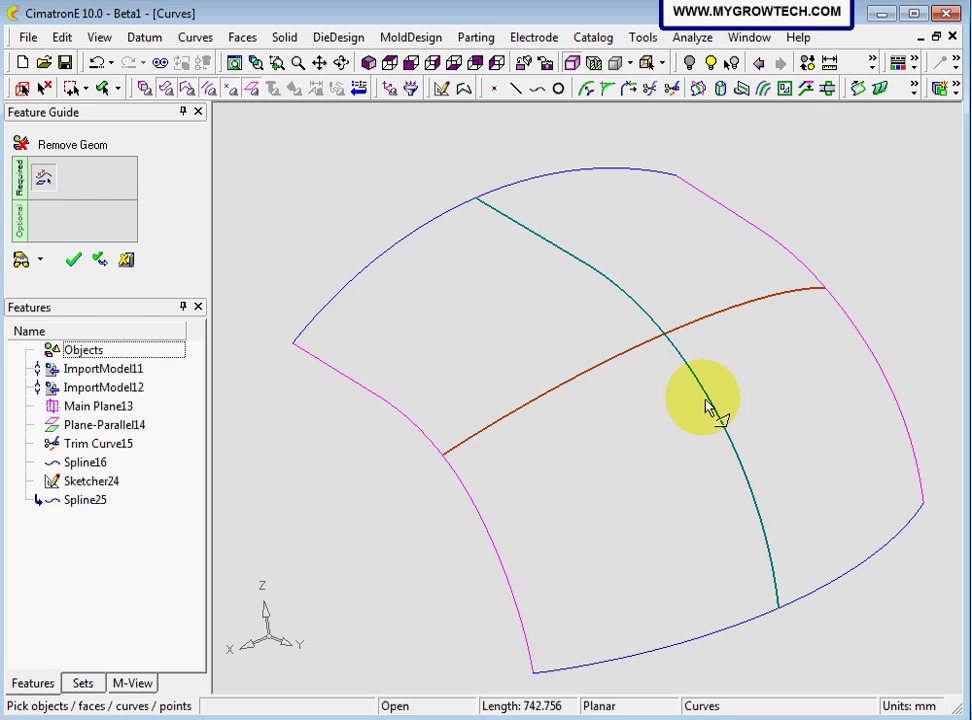
left_click(78, 261)
left_click(150, 325)
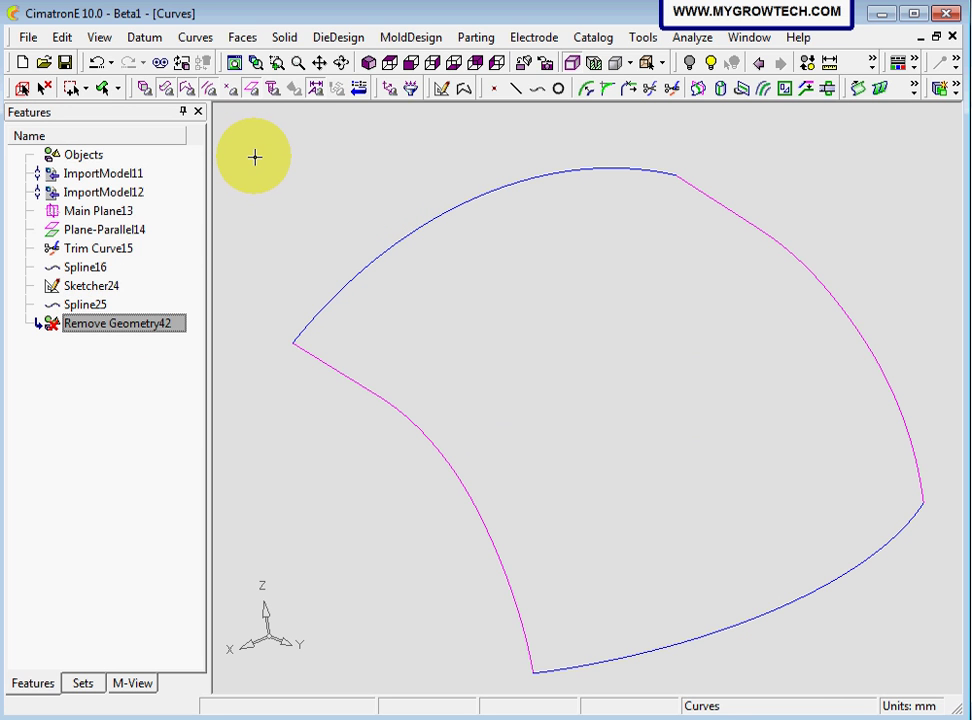
Step: Create a Blend face using the upper and lower blue curves as sections and the two magenta side curves as boundary curves
left_click(245, 40)
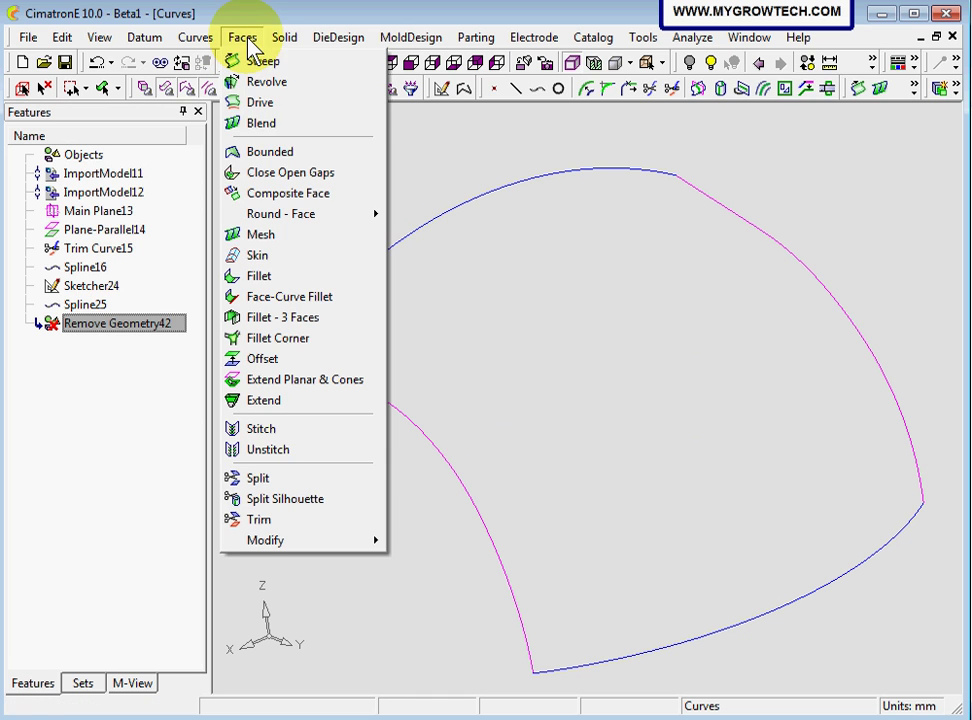
left_click(262, 124)
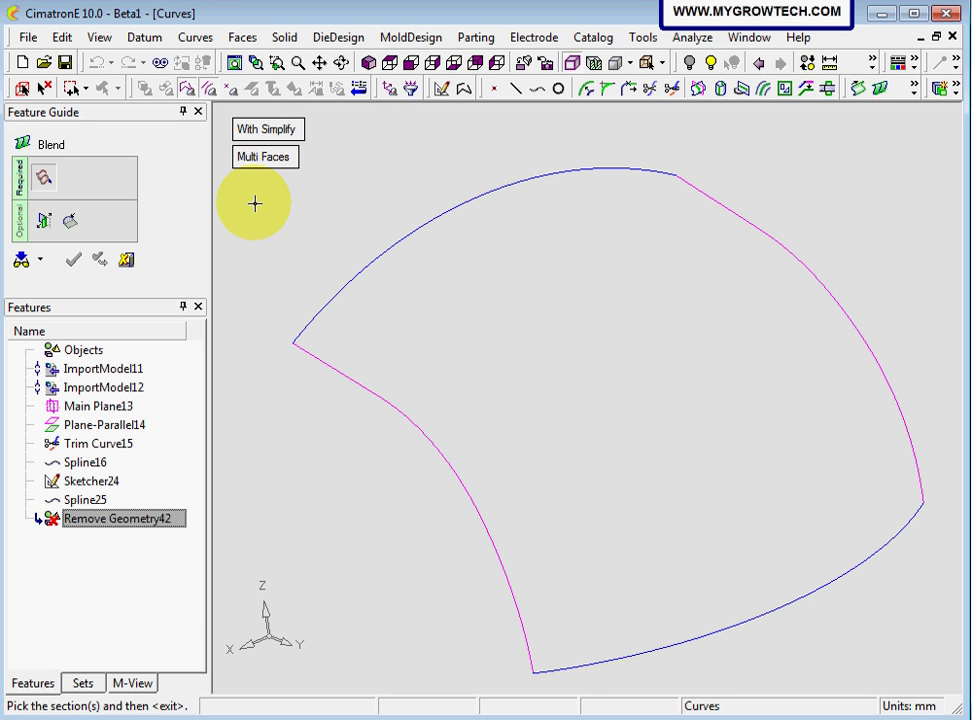
left_click(323, 311)
left_click(611, 655)
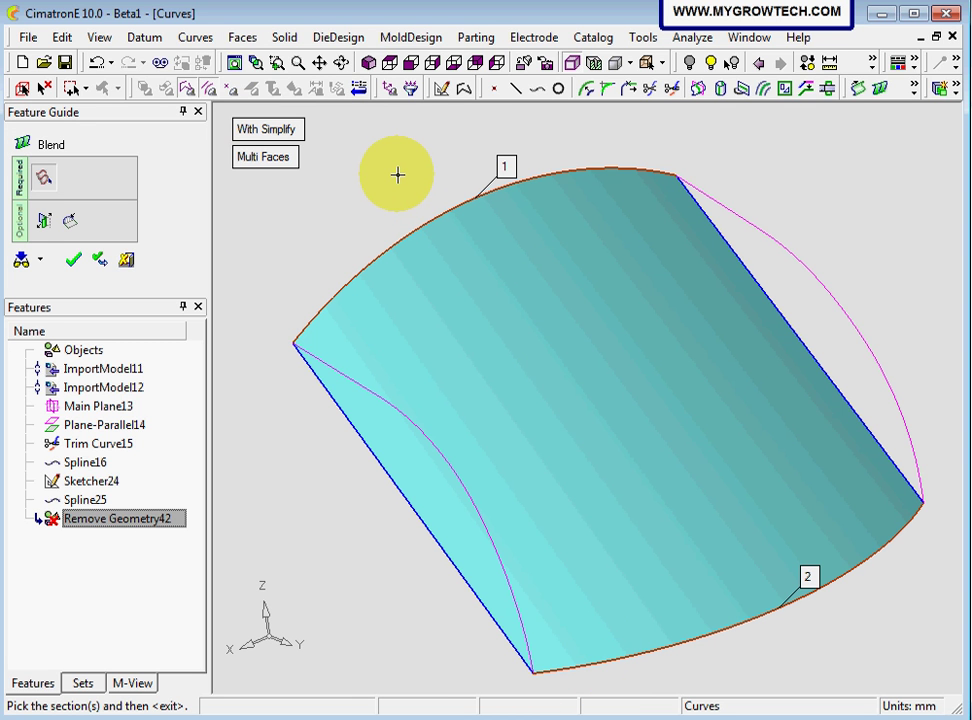
left_click(69, 221)
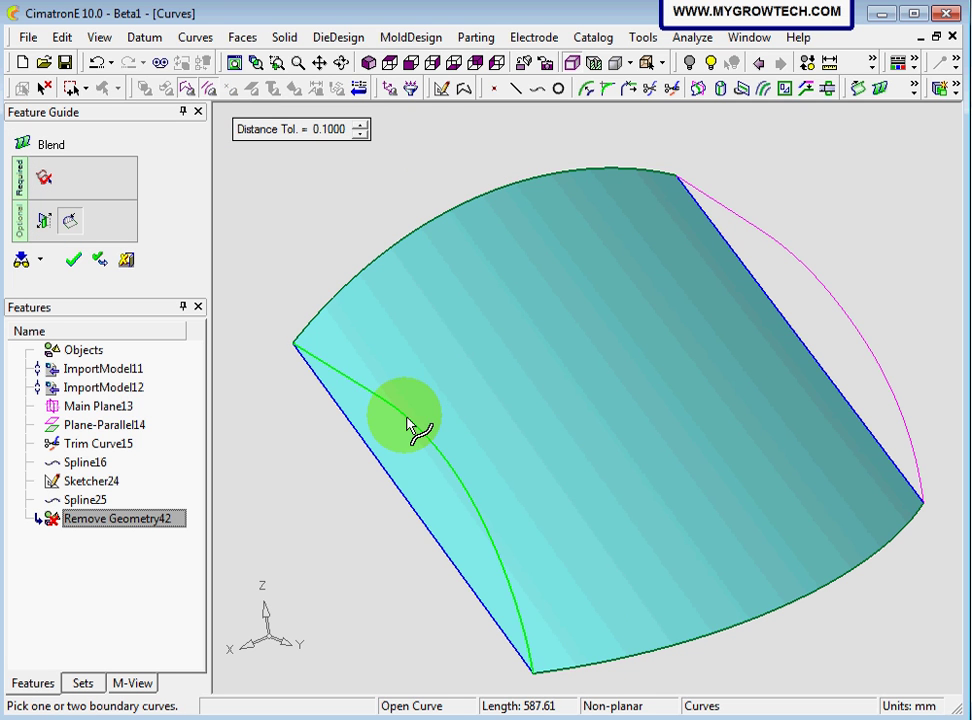
left_click(410, 425)
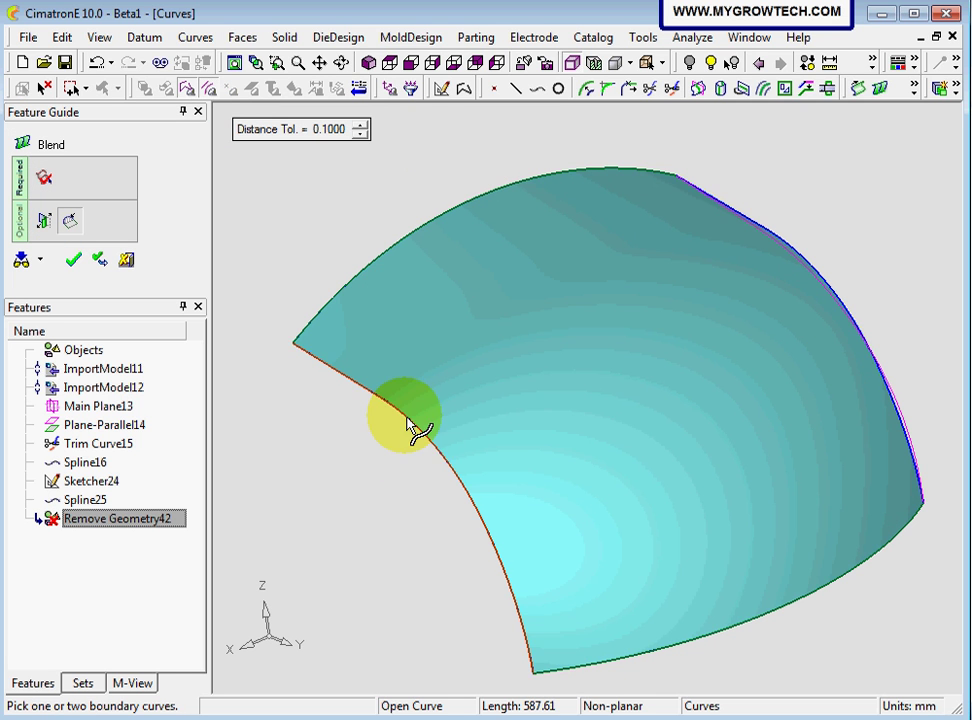
left_click(766, 234)
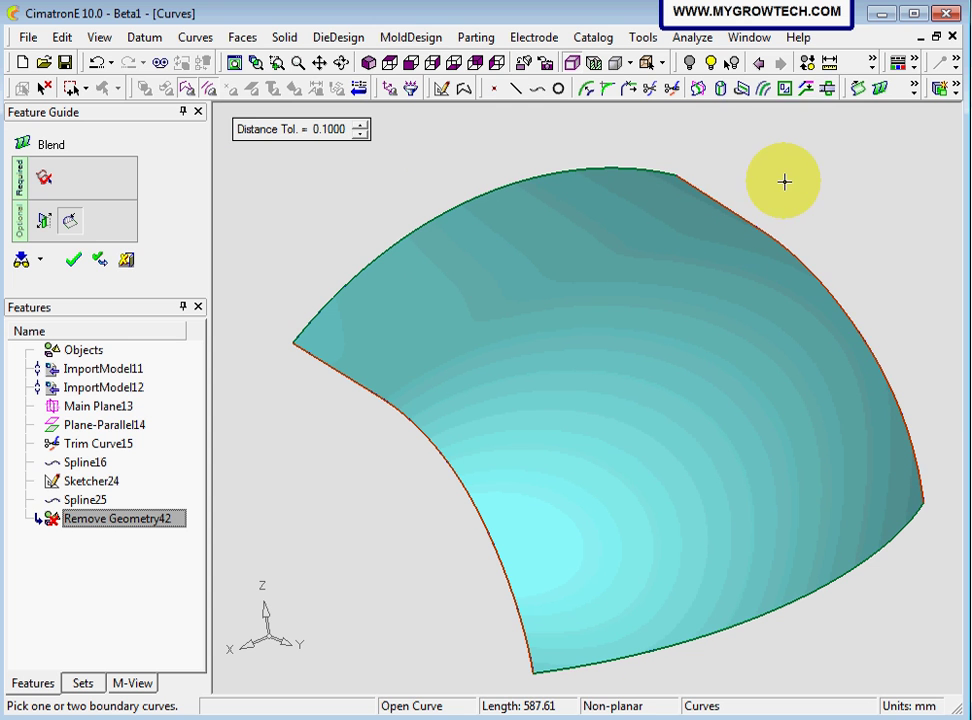
left_click(74, 260)
Step: Set up a By Direction line, one side with Delta 100, from the face corner at X -300, Y -100, Z 0, directed along Y
middle_click_drag(680, 350, 716, 323)
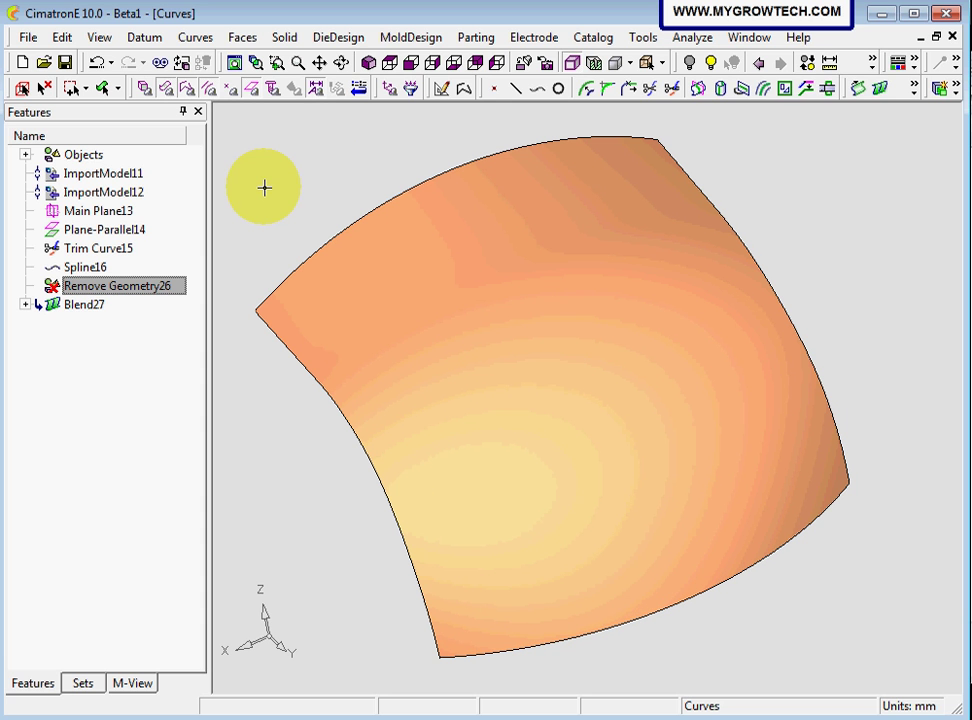
left_click(516, 89)
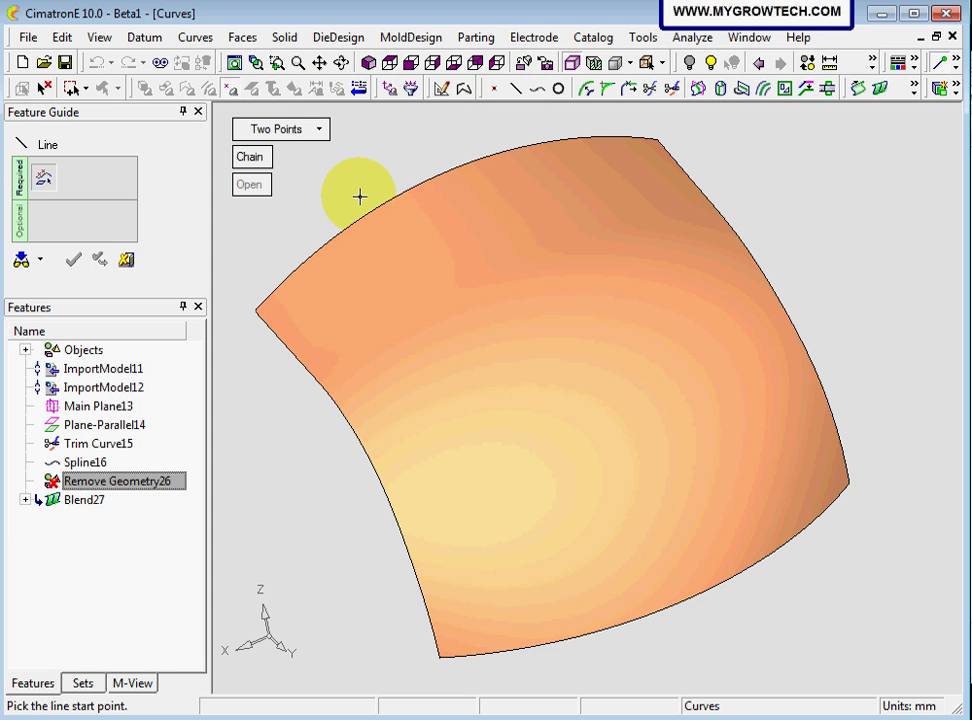
left_click(318, 130)
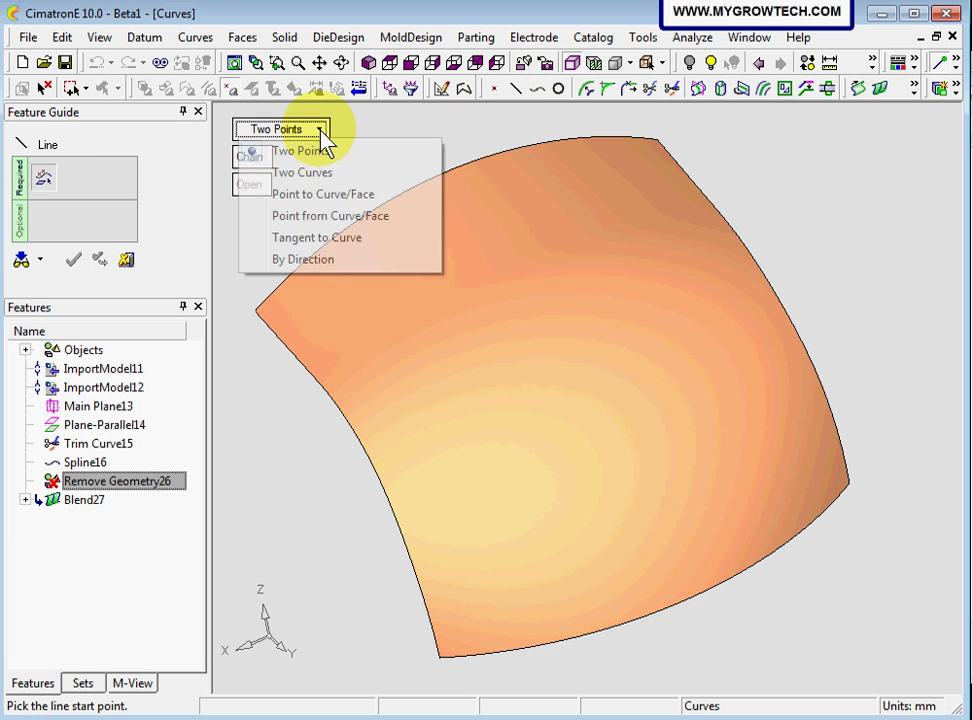
left_click(305, 262)
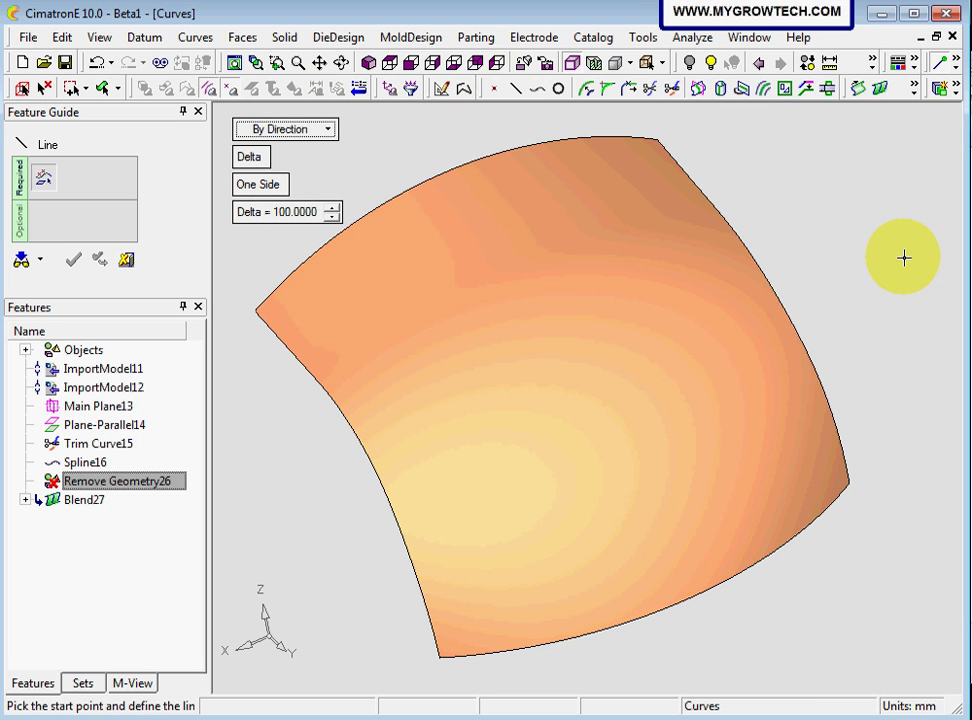
left_click(850, 487)
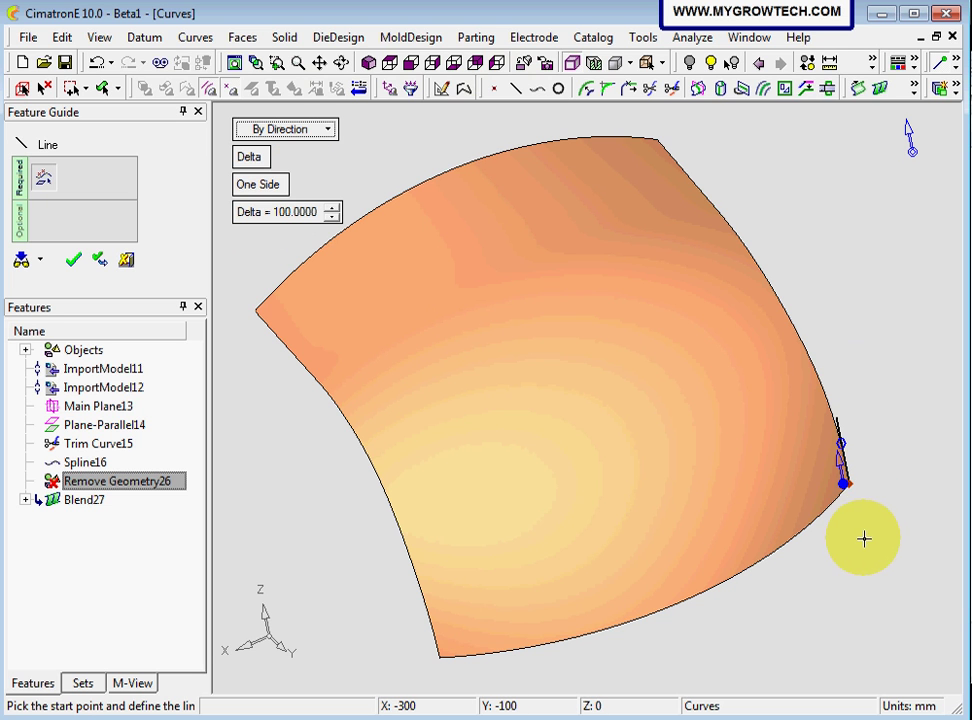
right_click(843, 484)
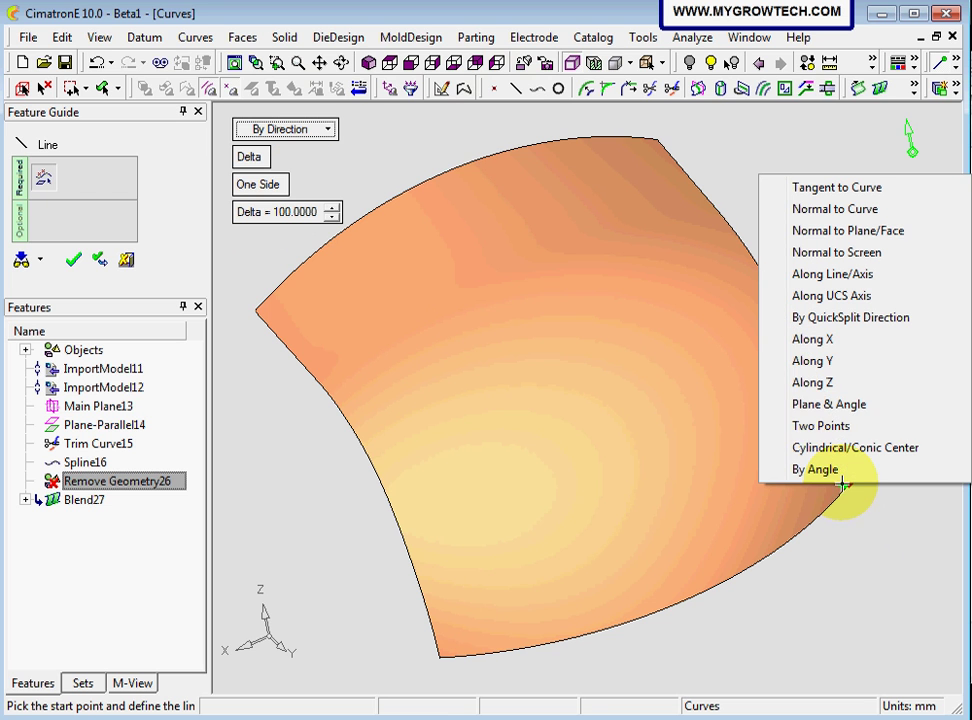
left_click(816, 362)
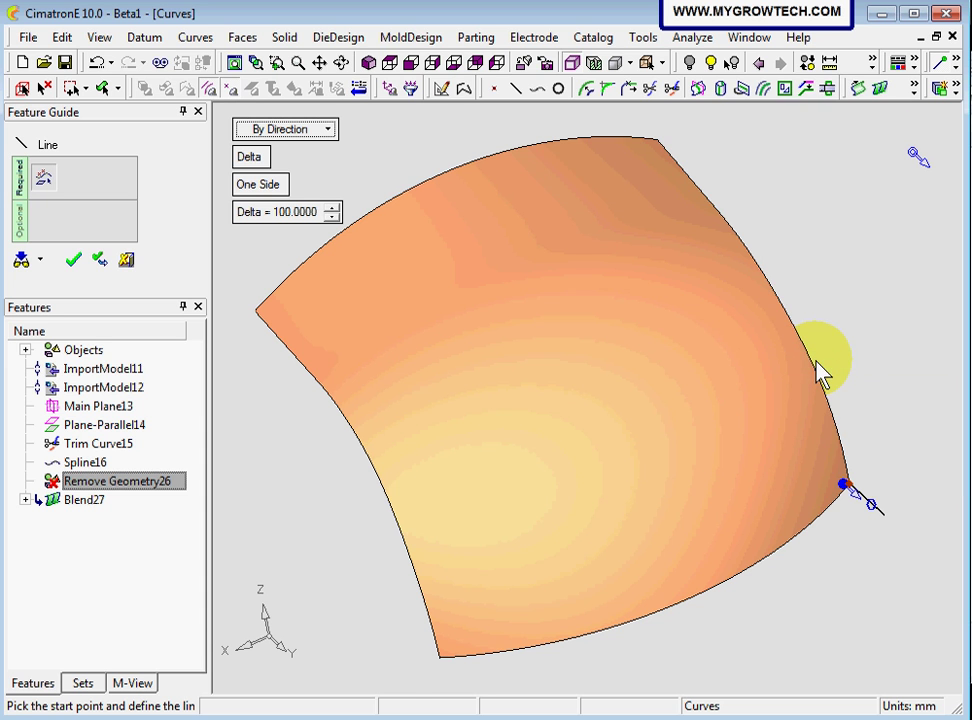
Step: Redefine the line's direction by angle, setting the angle projected on the XY plane to 263
right_click(843, 484)
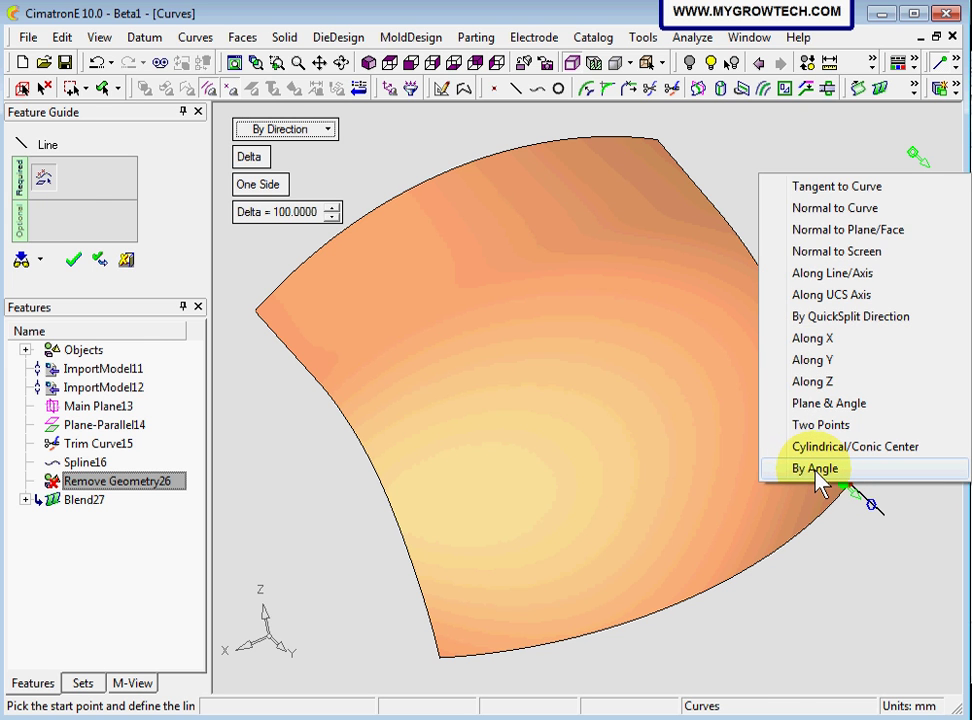
left_click(816, 470)
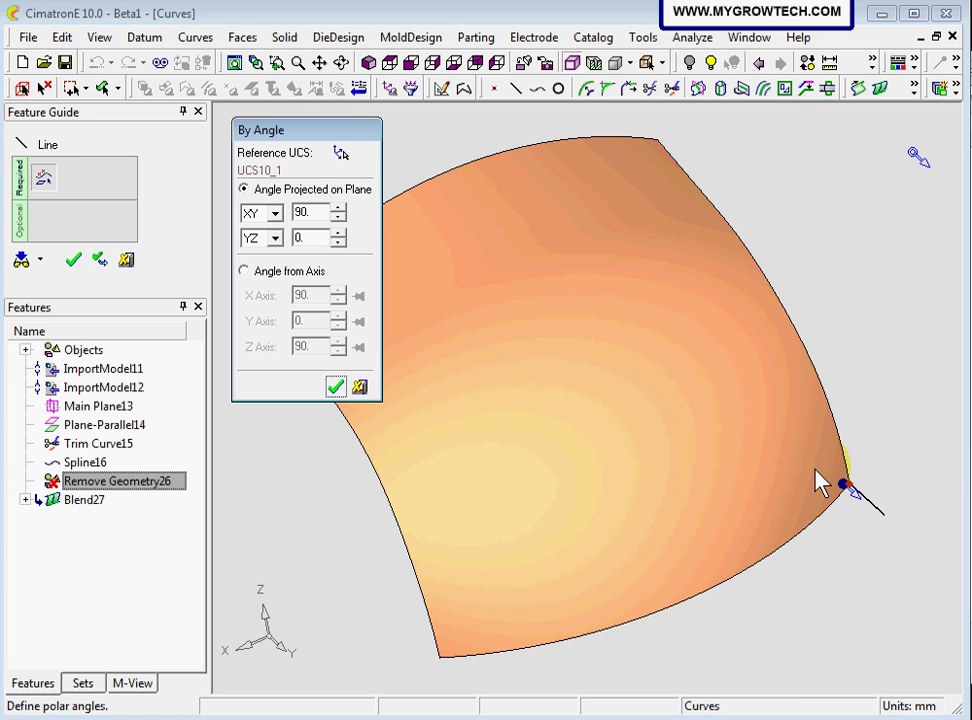
left_click_drag(331, 134, 572, 356)
left_click(579, 429)
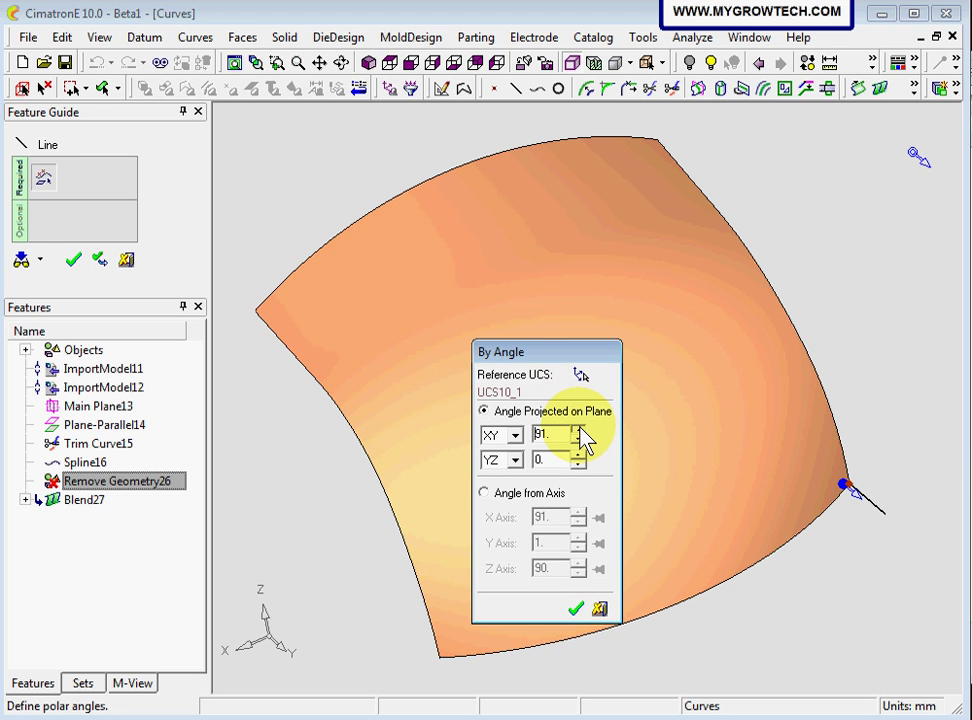
left_click(579, 429)
left_click_drag(579, 429, 501, 430)
left_click(563, 434)
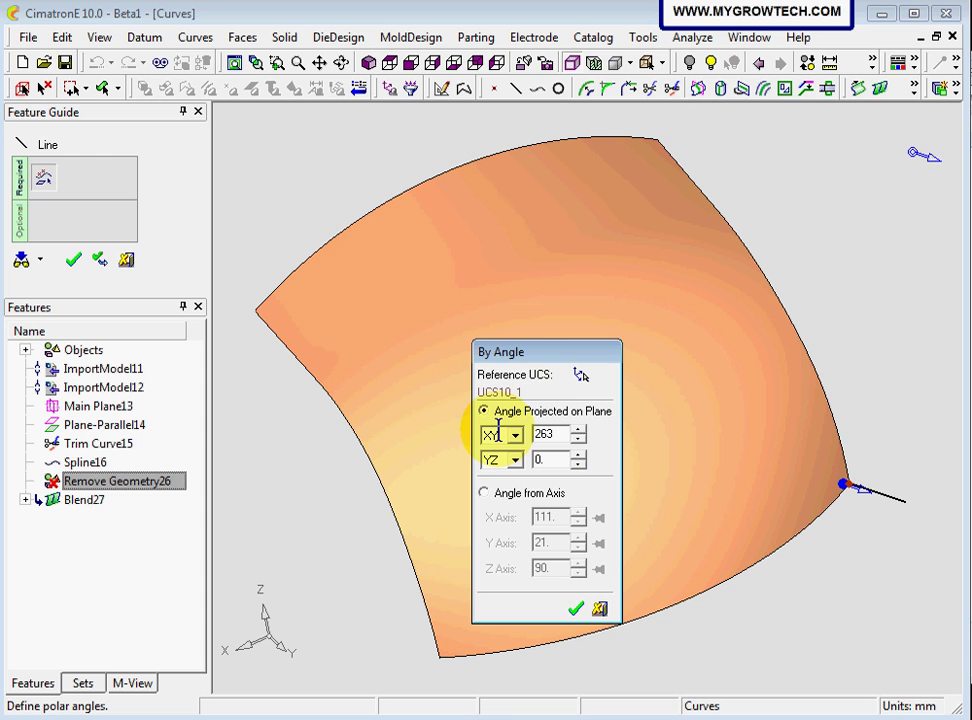
key("Return")
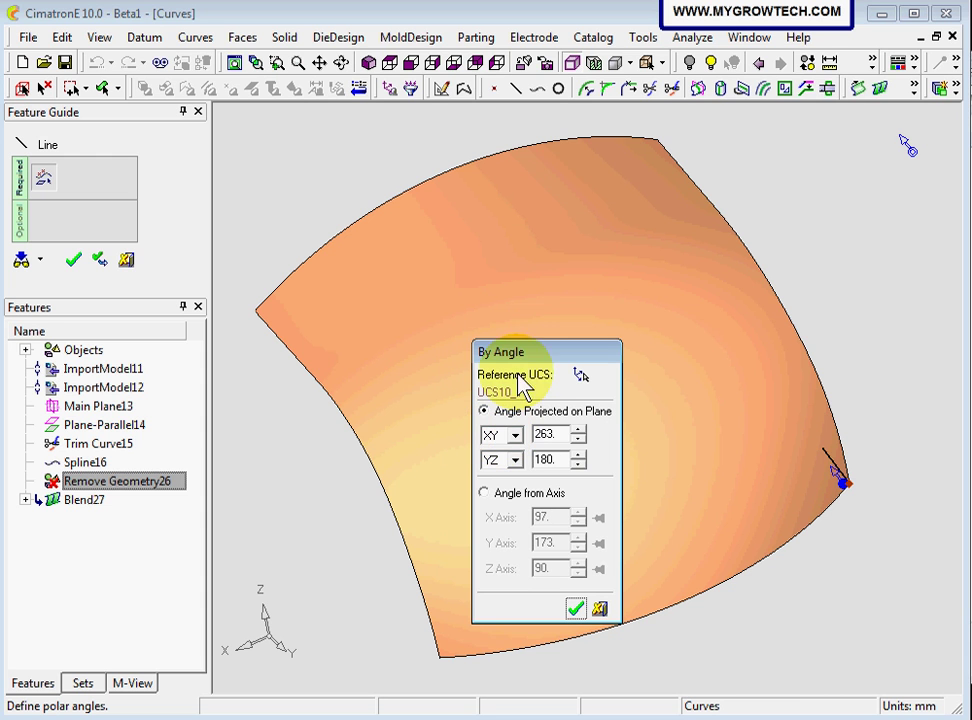
Step: Check the line in top view, accept the angled direction and create the line
left_click_drag(542, 355, 336, 373)
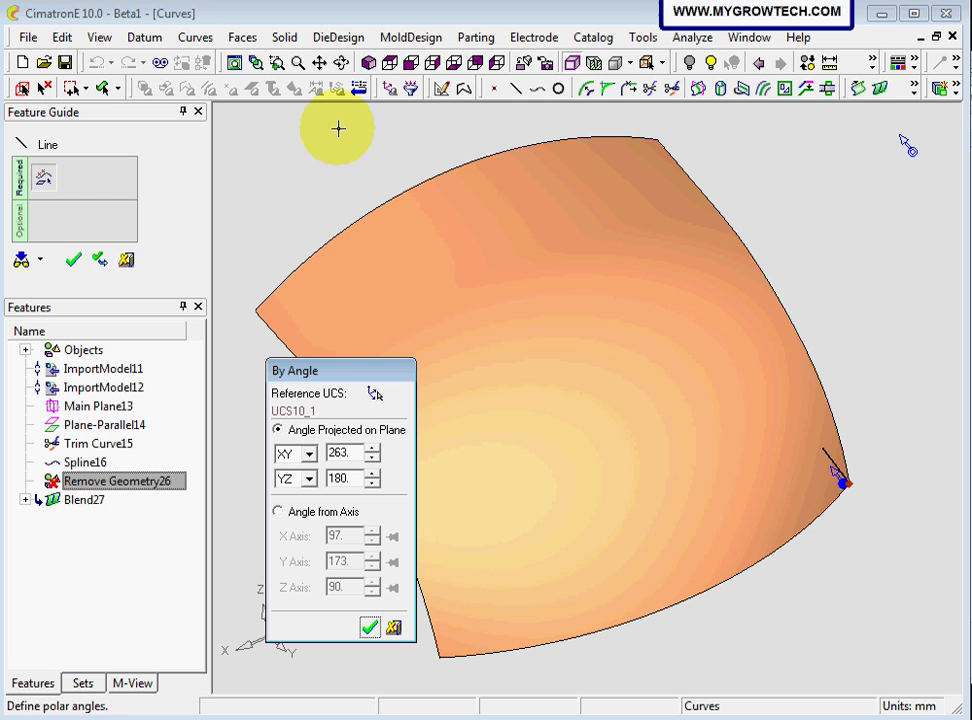
left_click(389, 62)
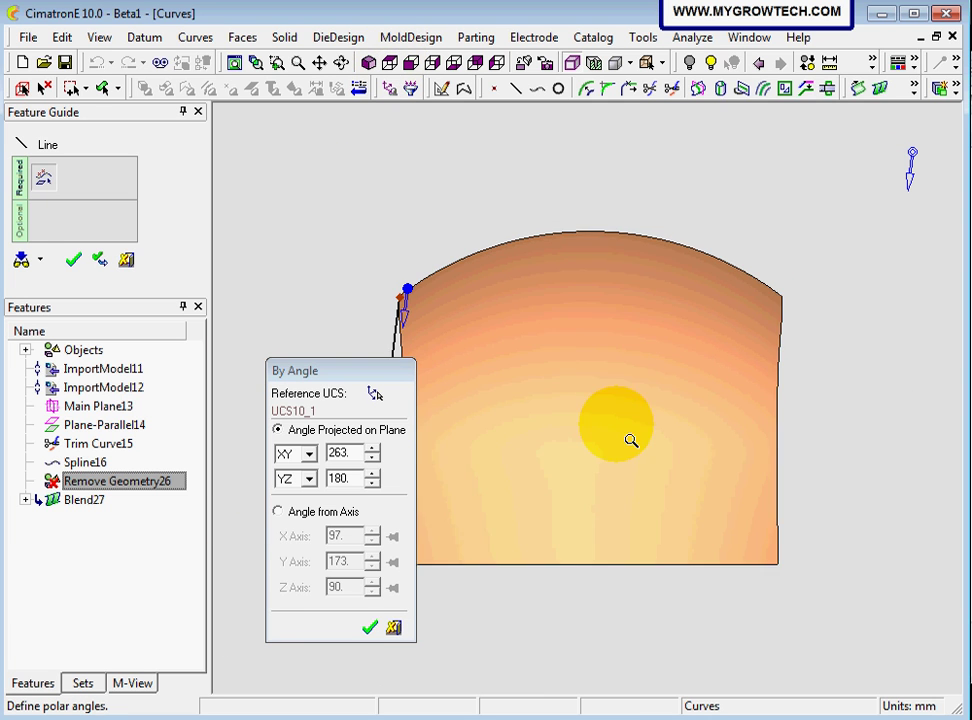
left_click_drag(629, 440, 489, 334)
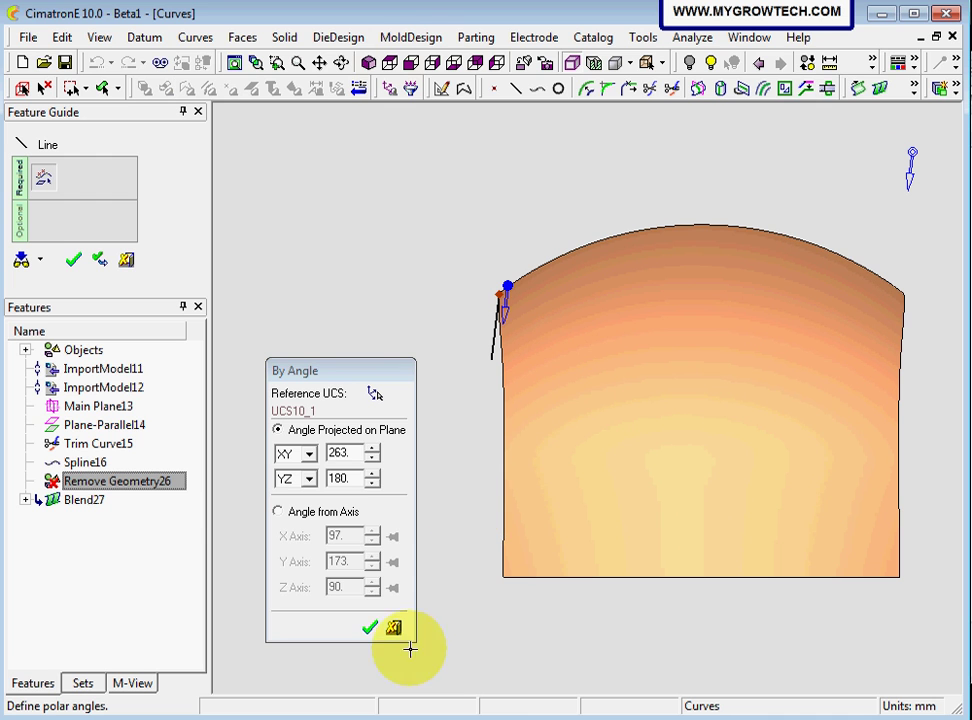
left_click(370, 628)
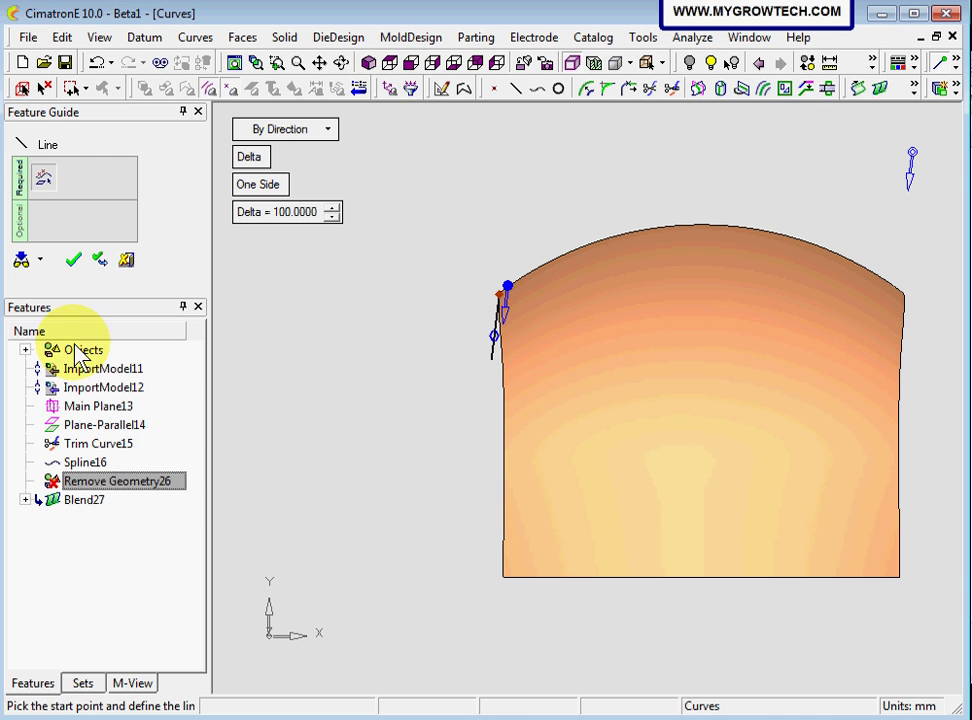
left_click(73, 260)
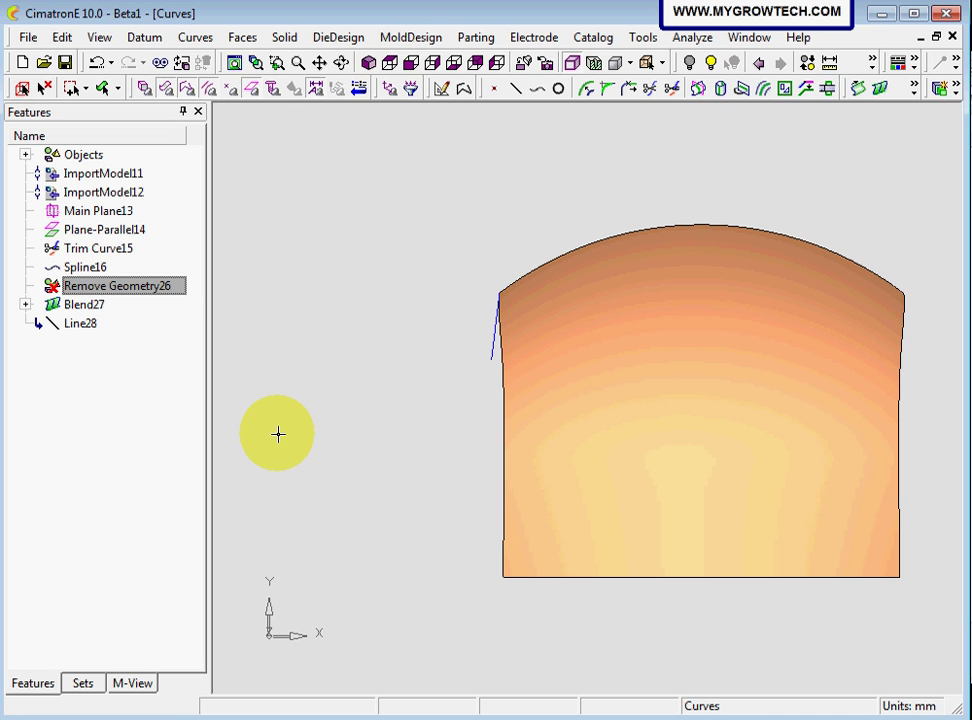
Step: Set up a second By Direction line with Delta 600 from the face corner at X 300, Y -100, Z 0, directed along Y
middle_click_drag(278, 434, 299, 448)
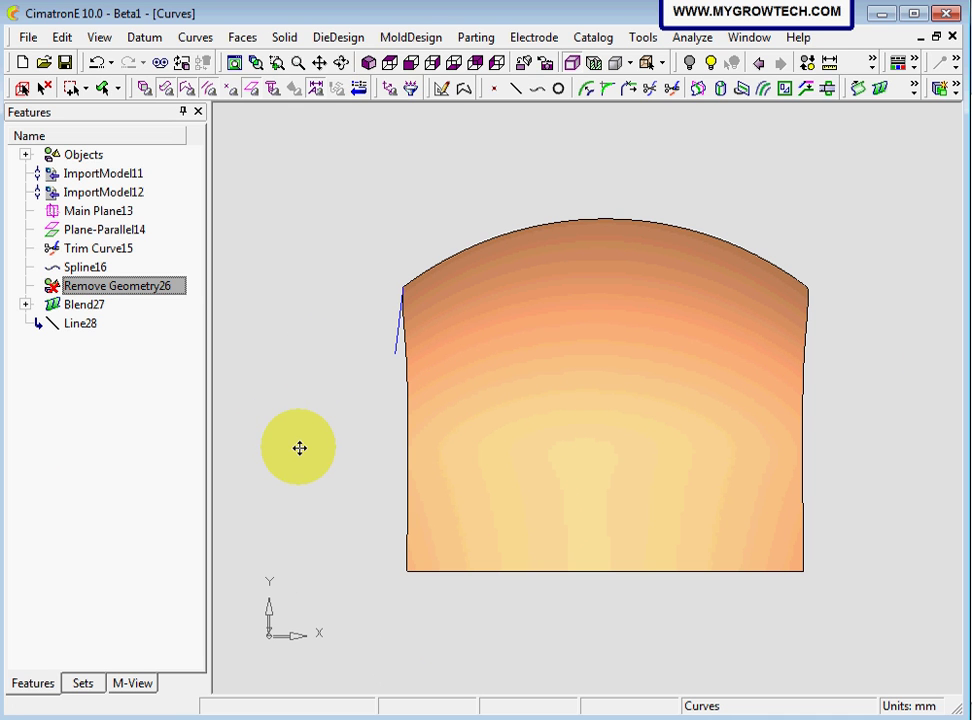
left_click(516, 90)
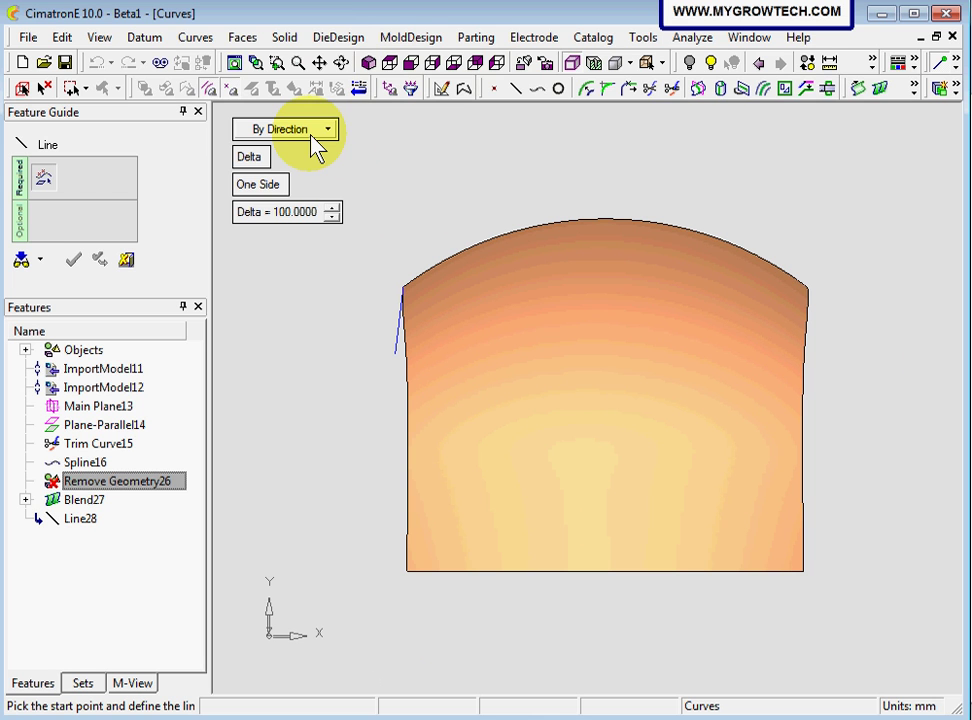
left_click(299, 214)
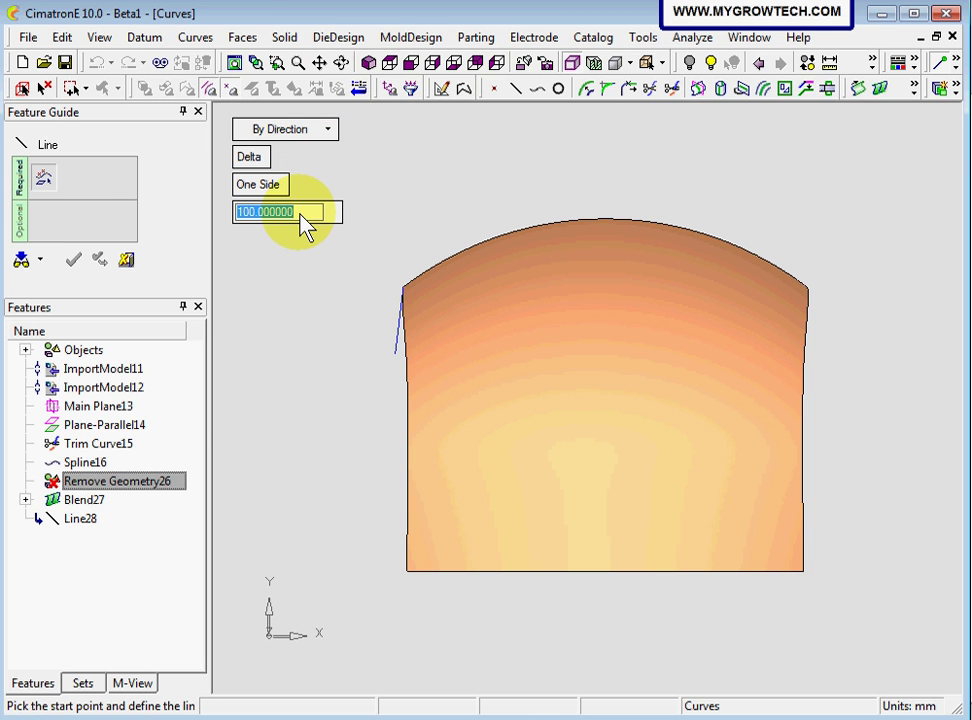
type("600")
key("Return")
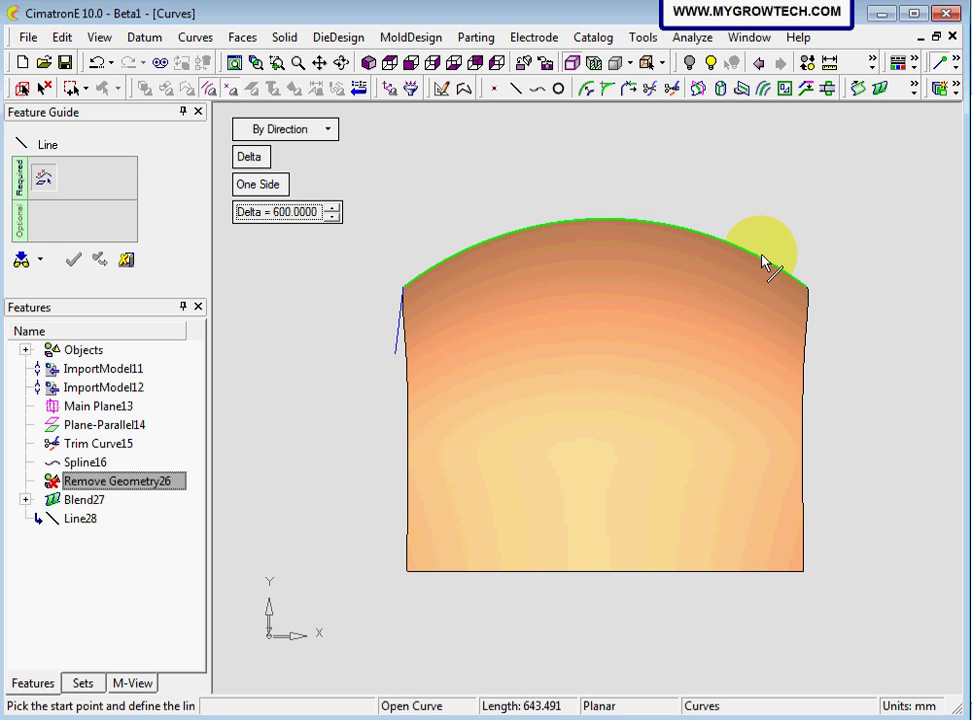
left_click(810, 287)
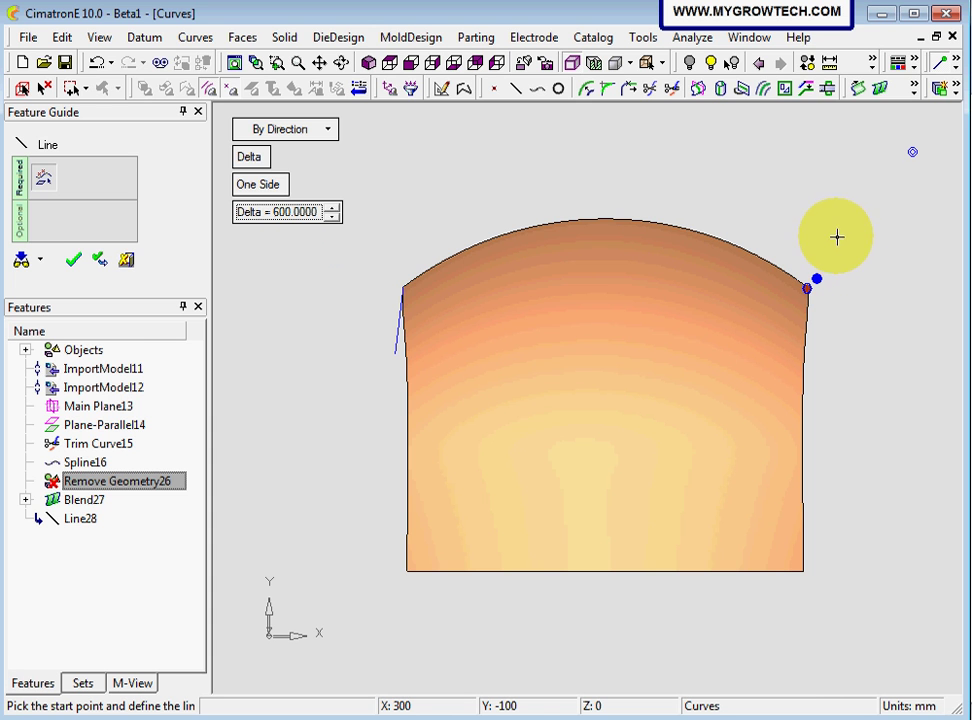
middle_click_drag(835, 234, 852, 251)
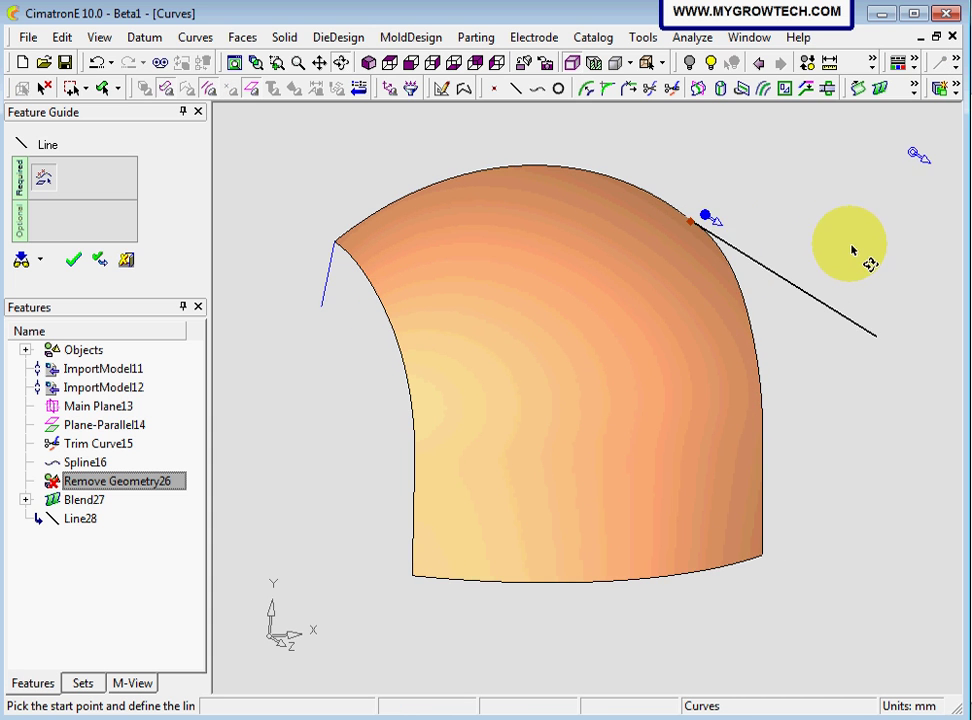
right_click(706, 214)
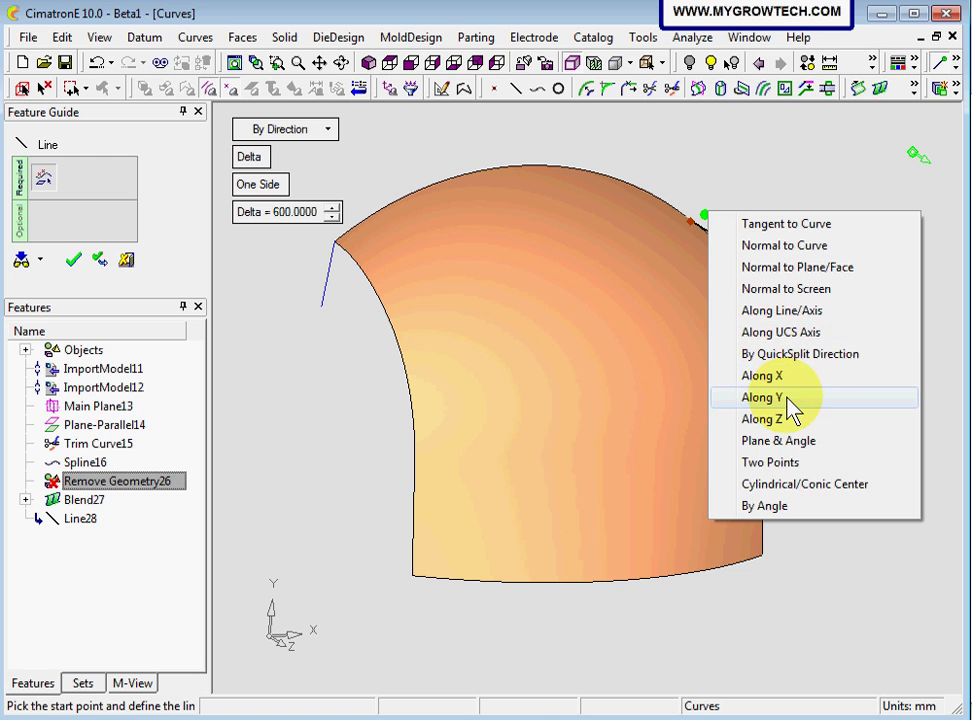
left_click(793, 398)
Step: Redefine the Delta 600 line's direction by angle in top view, setting the angle projected on the XY plane to 277
scroll(696, 373, "down", 2)
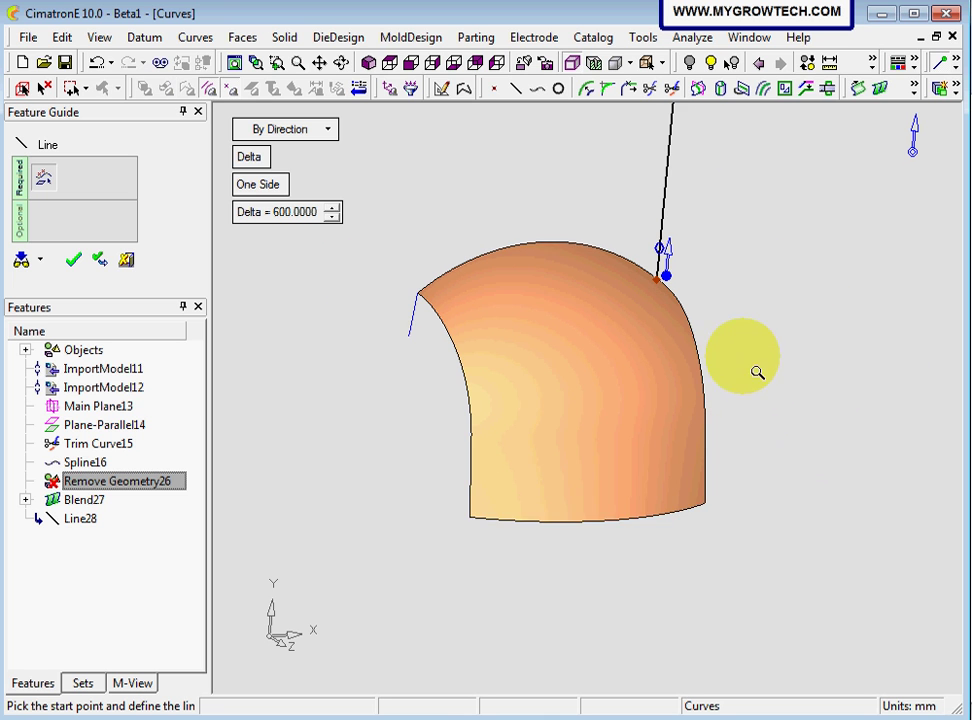
left_click(393, 66)
scroll(555, 240, "down", 2)
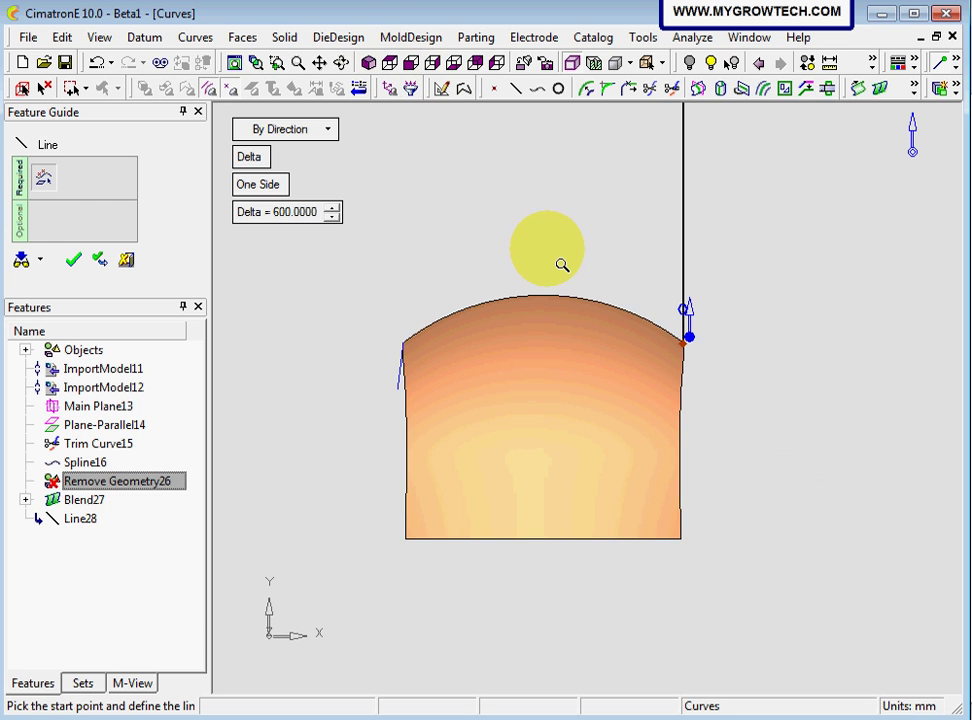
right_click(677, 367)
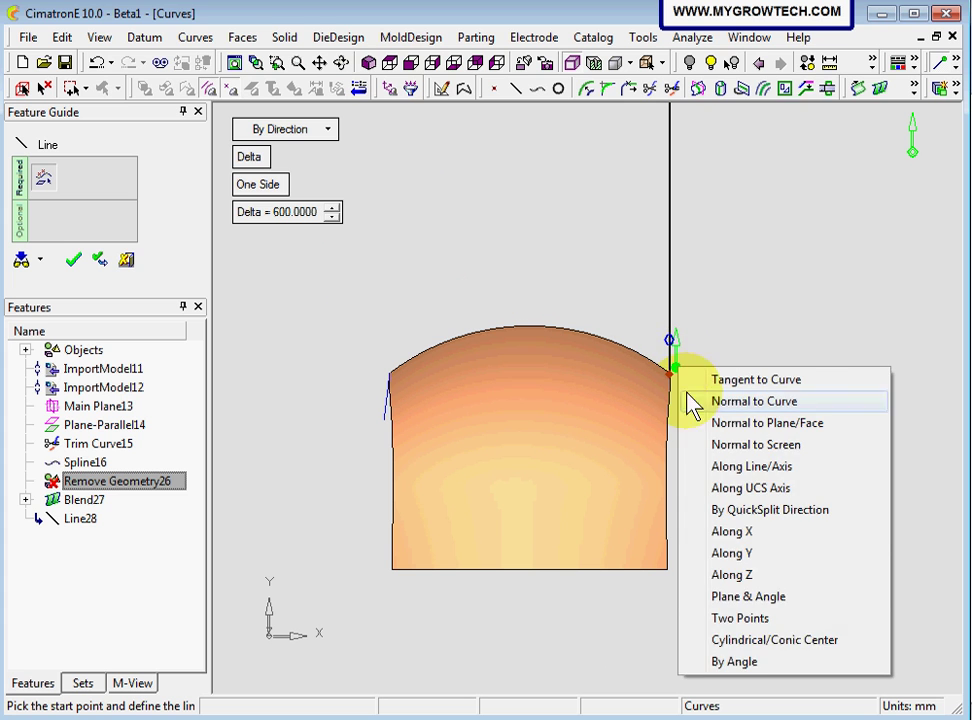
left_click(712, 662)
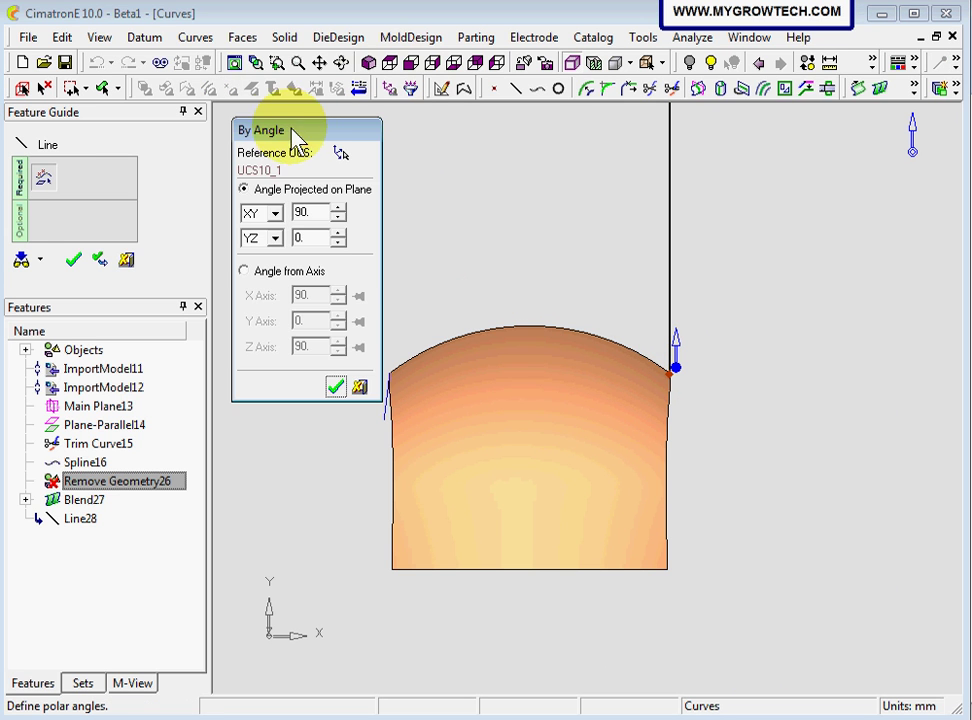
left_click_drag(296, 140, 364, 342)
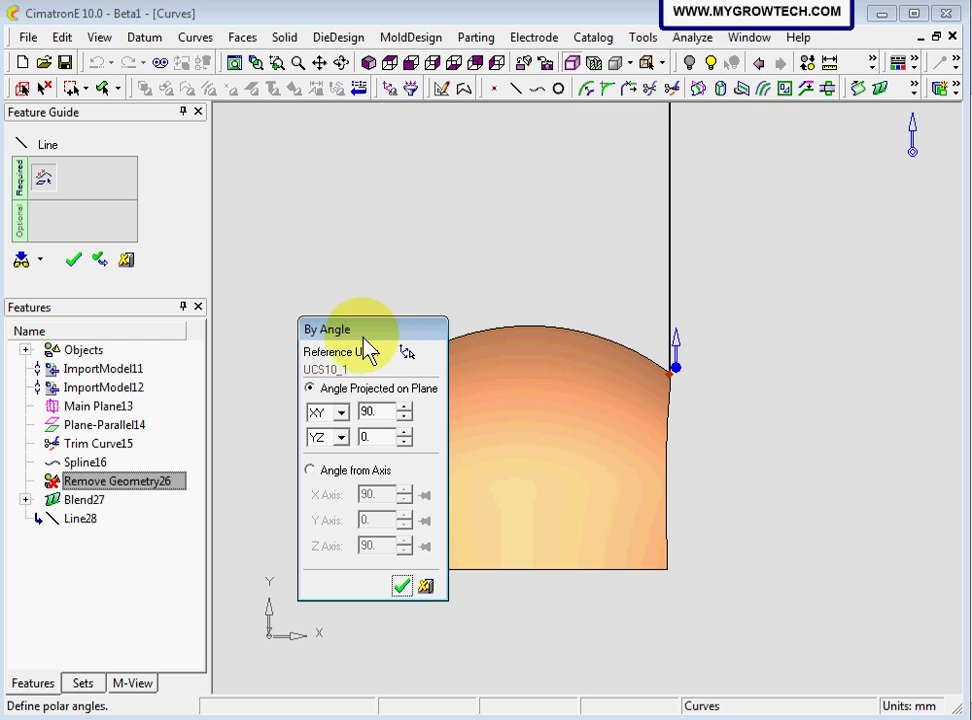
left_click(404, 407)
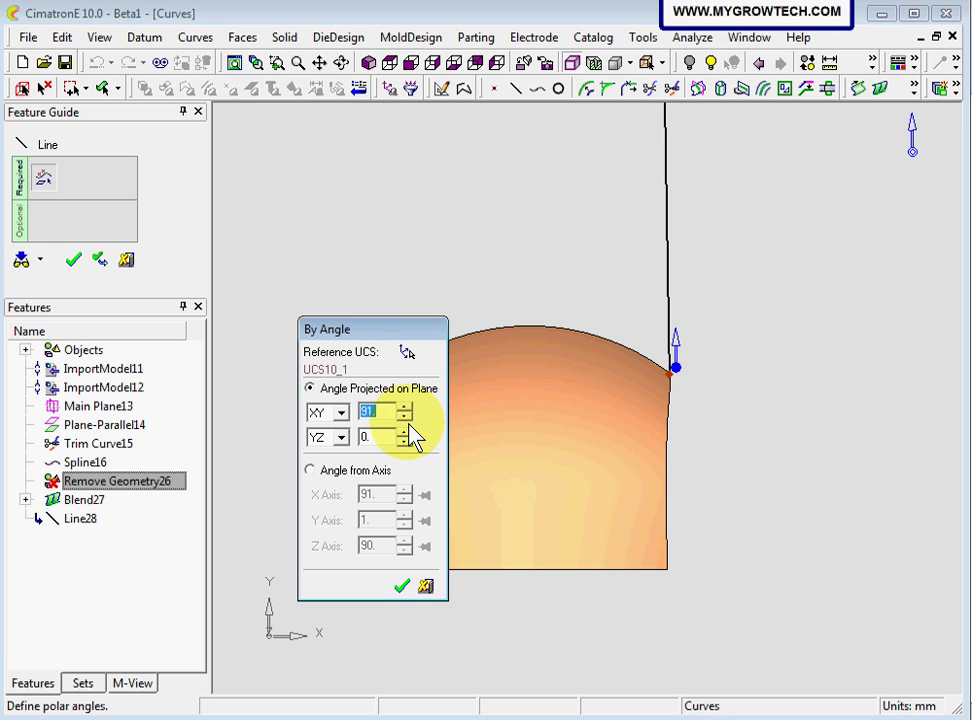
left_click(405, 417)
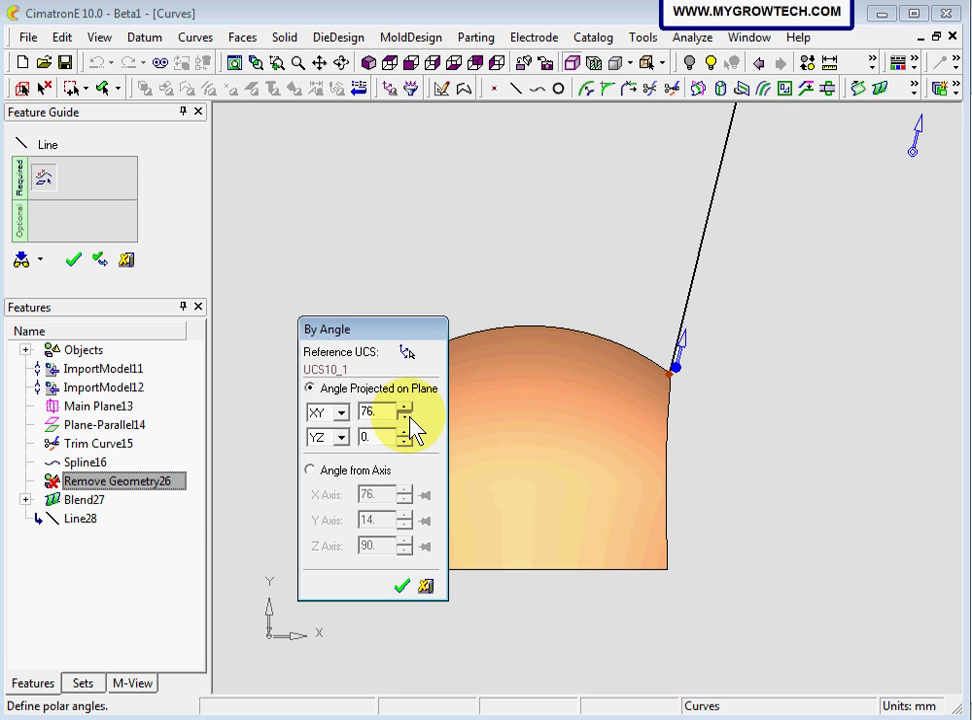
left_click(405, 417)
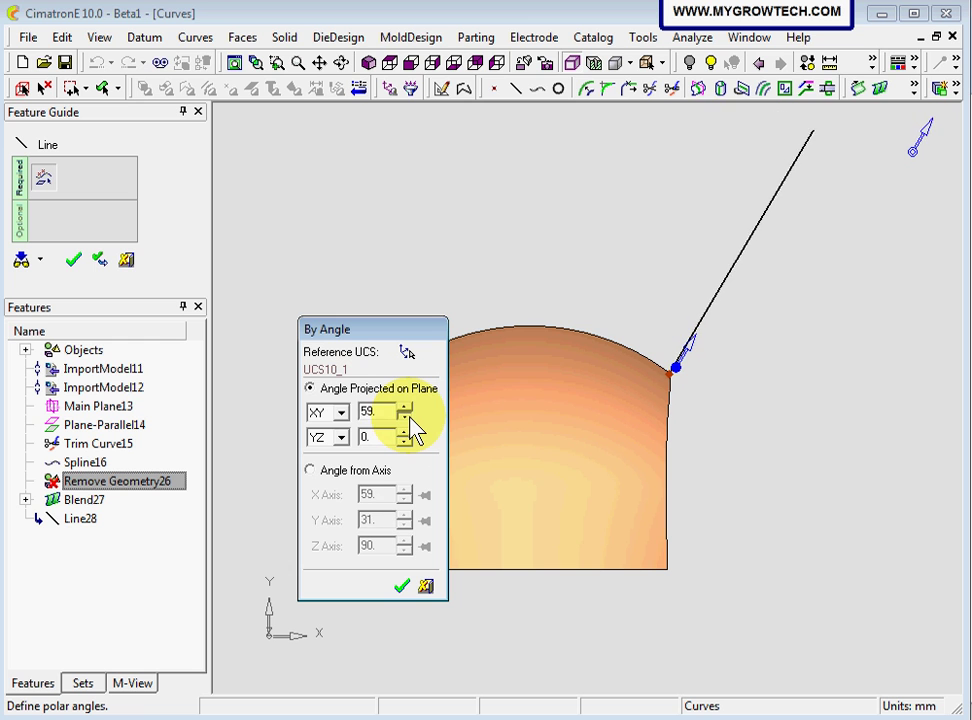
left_click(410, 417)
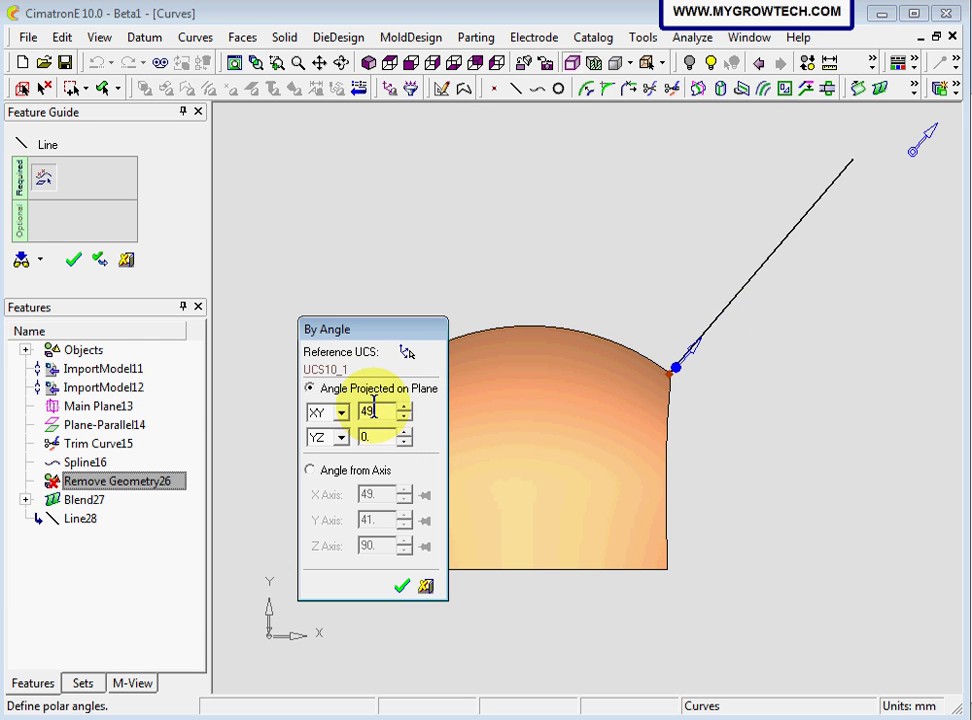
double_click(386, 409)
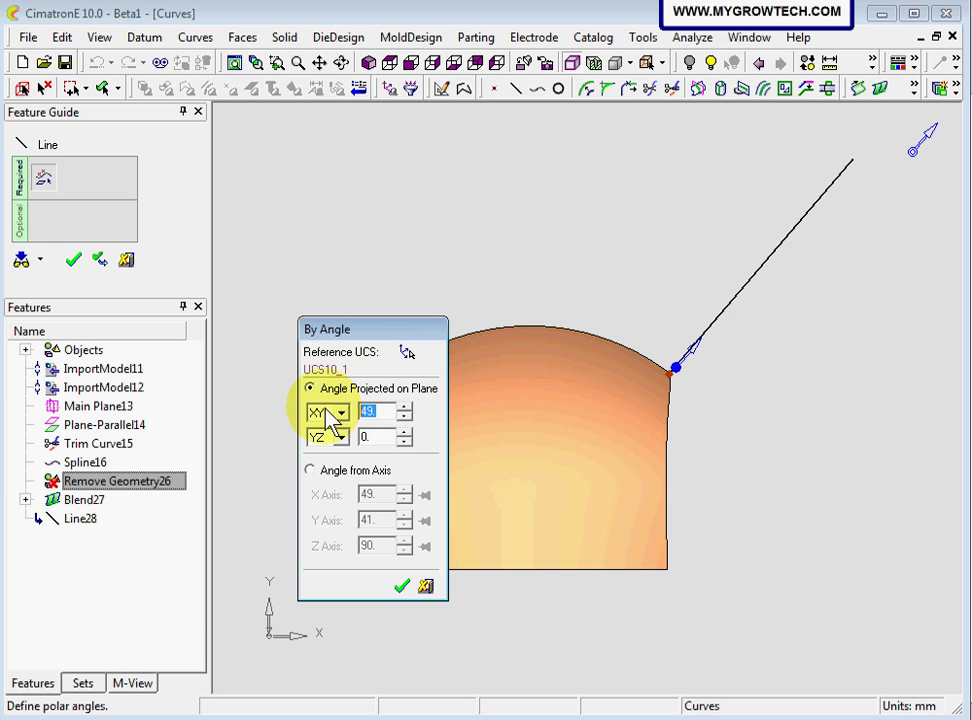
type("277")
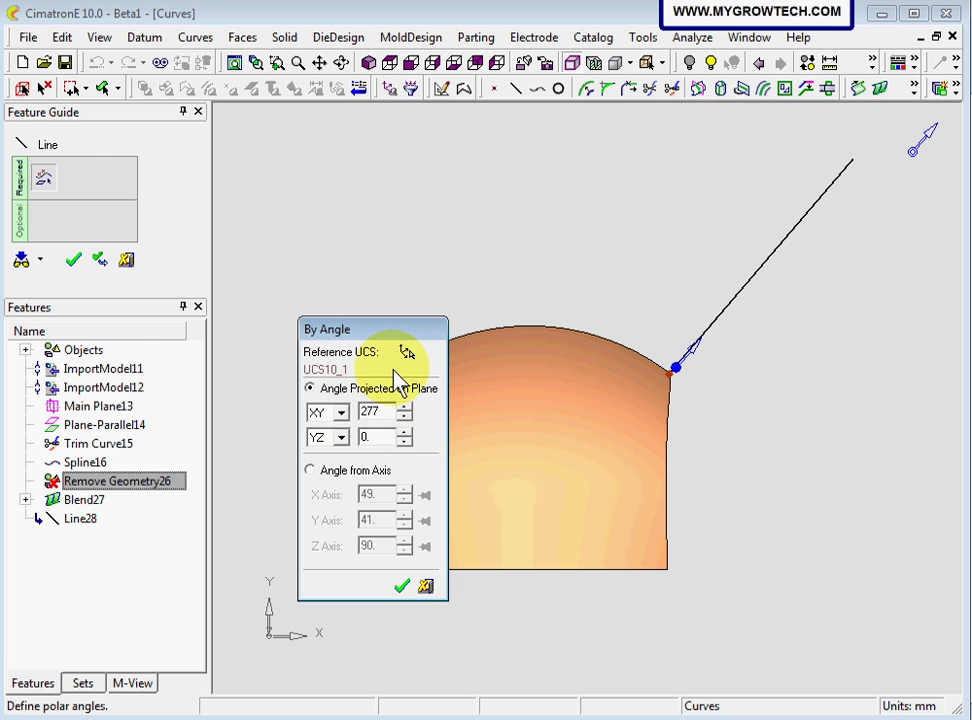
key("Return")
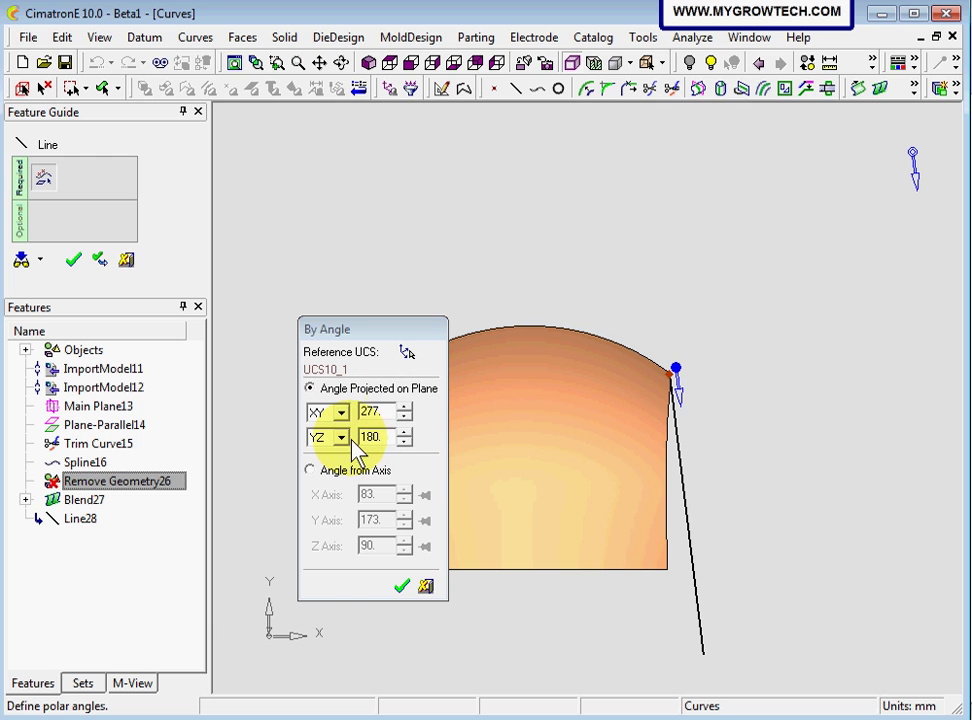
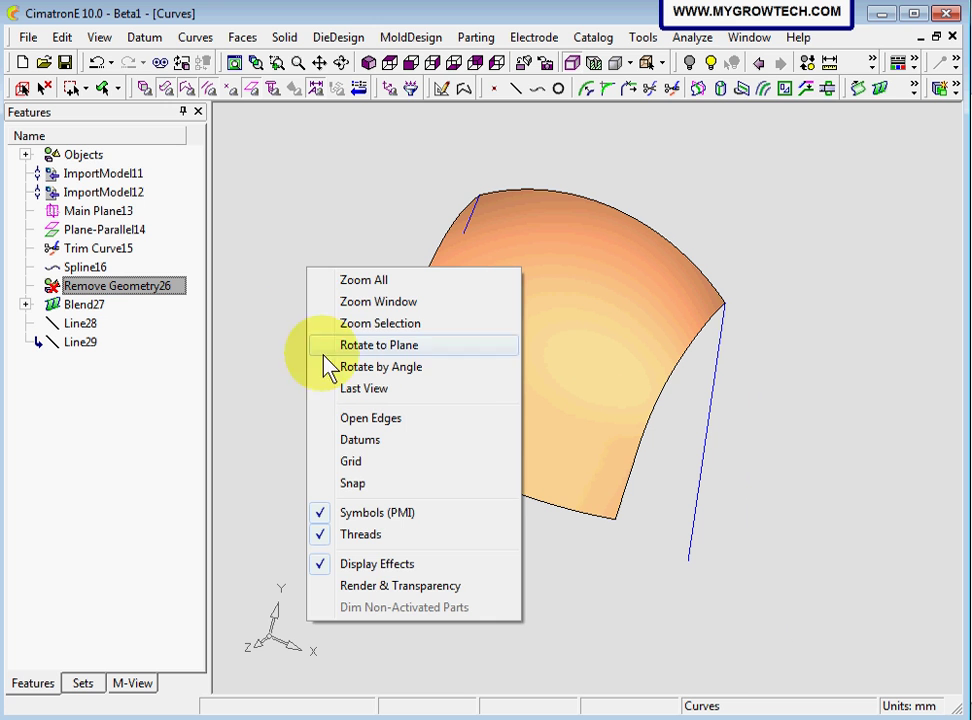
Step: Show the datums and trim the Delta 600 line at the offset parallel plane, keeping the part attached to the face corner
left_click(322, 442)
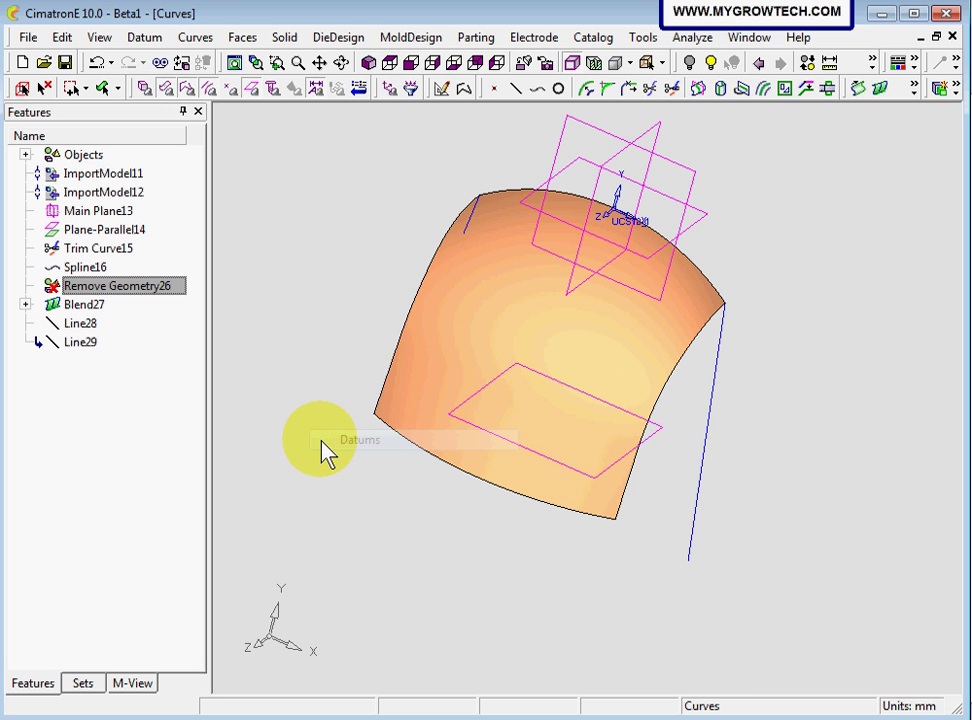
middle_click_drag(351, 365, 600, 437)
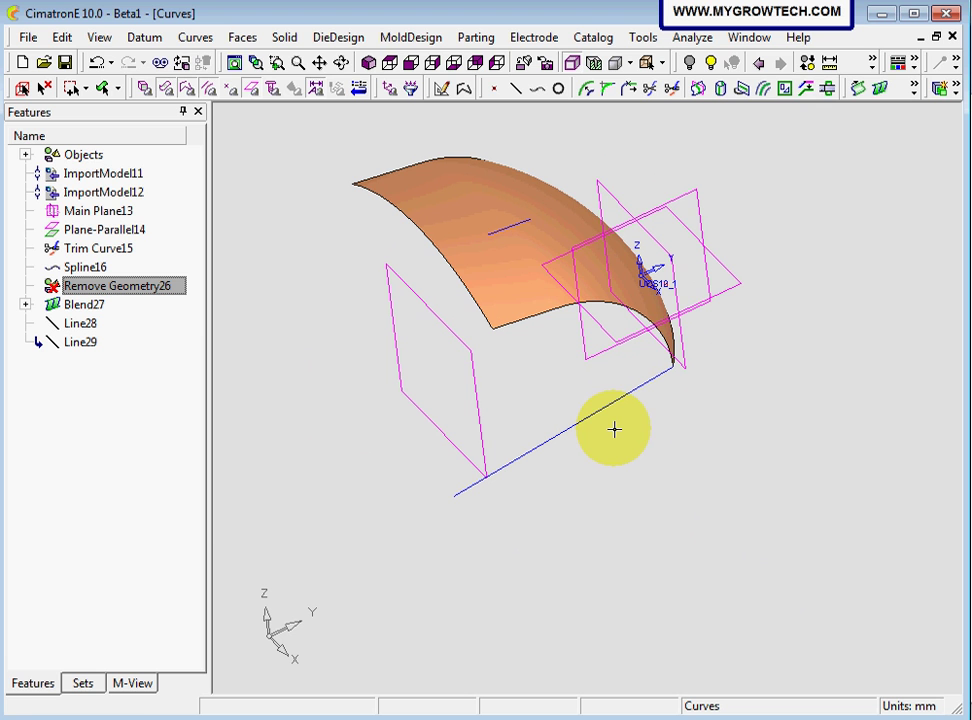
left_click(194, 38)
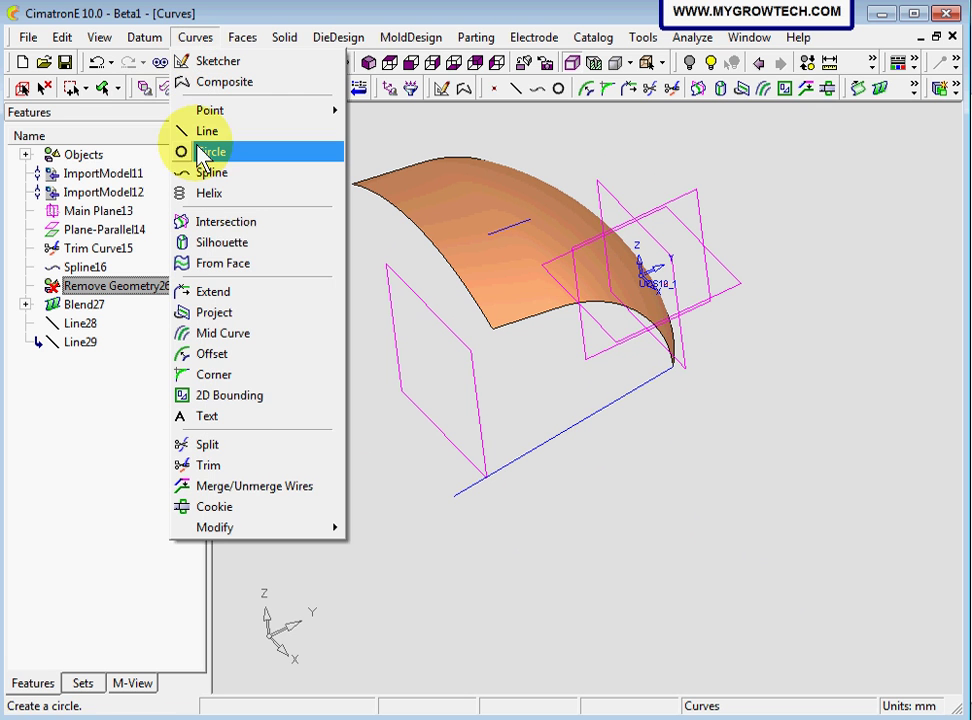
left_click(218, 465)
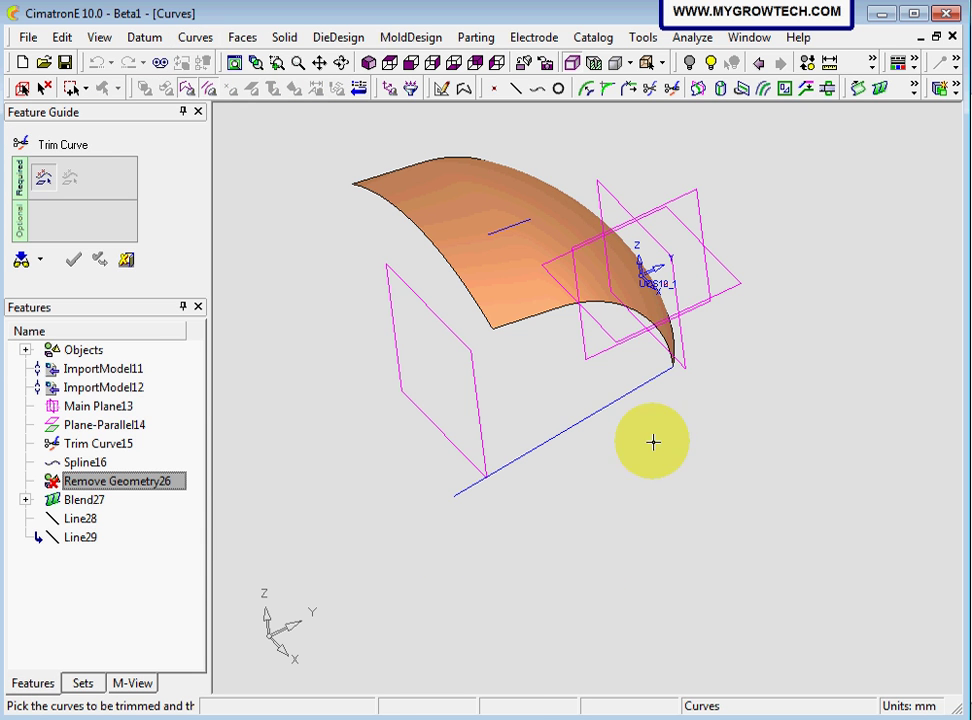
left_click(640, 397)
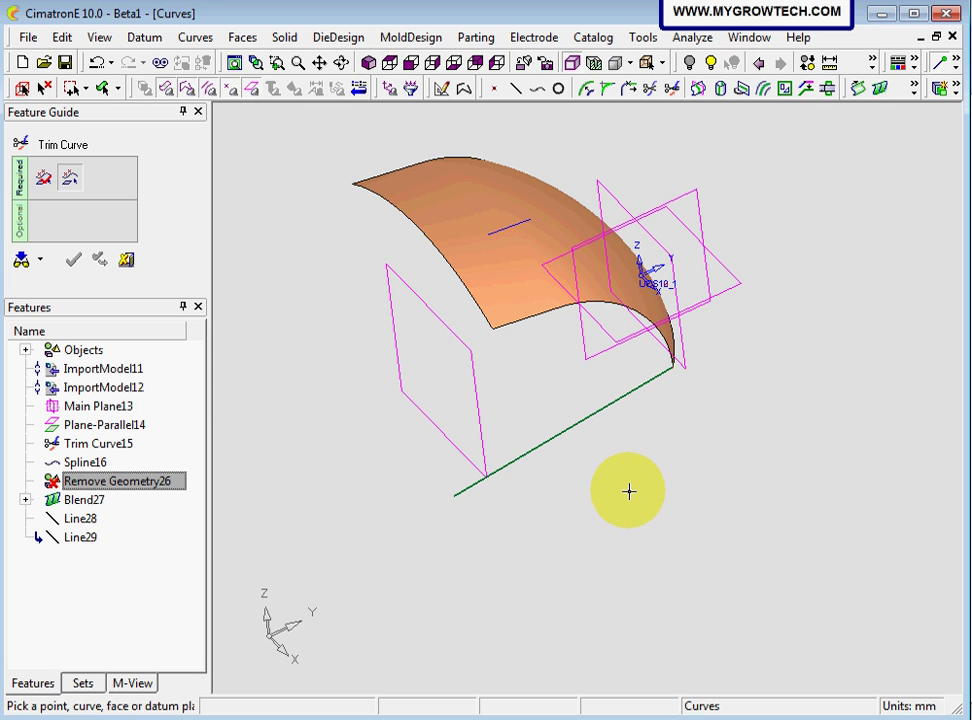
left_click(478, 382)
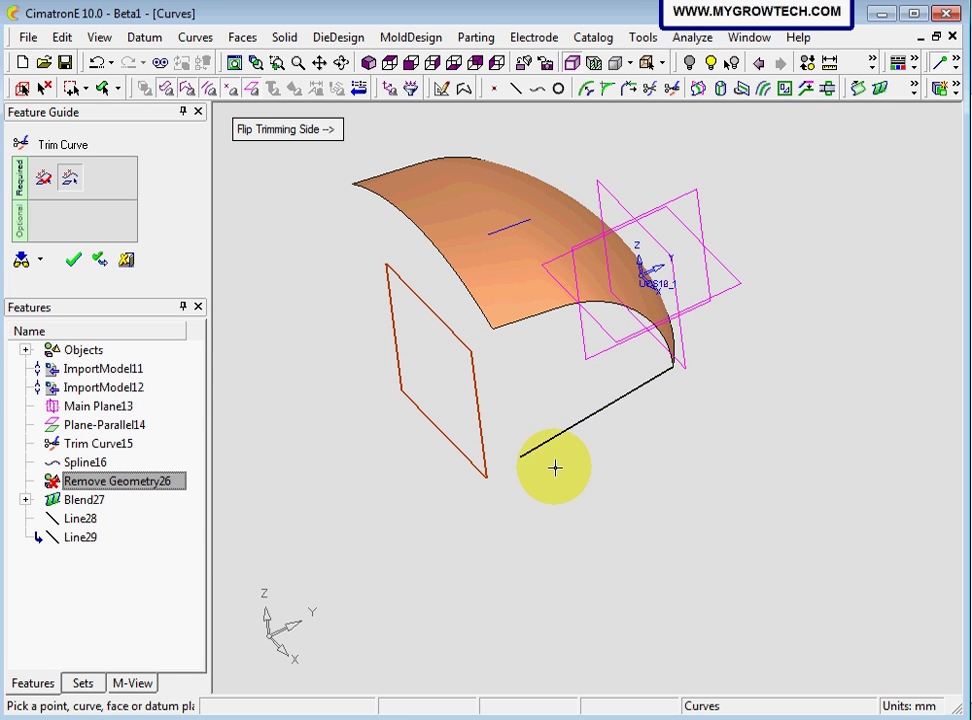
middle_click_drag(555, 466, 673, 466)
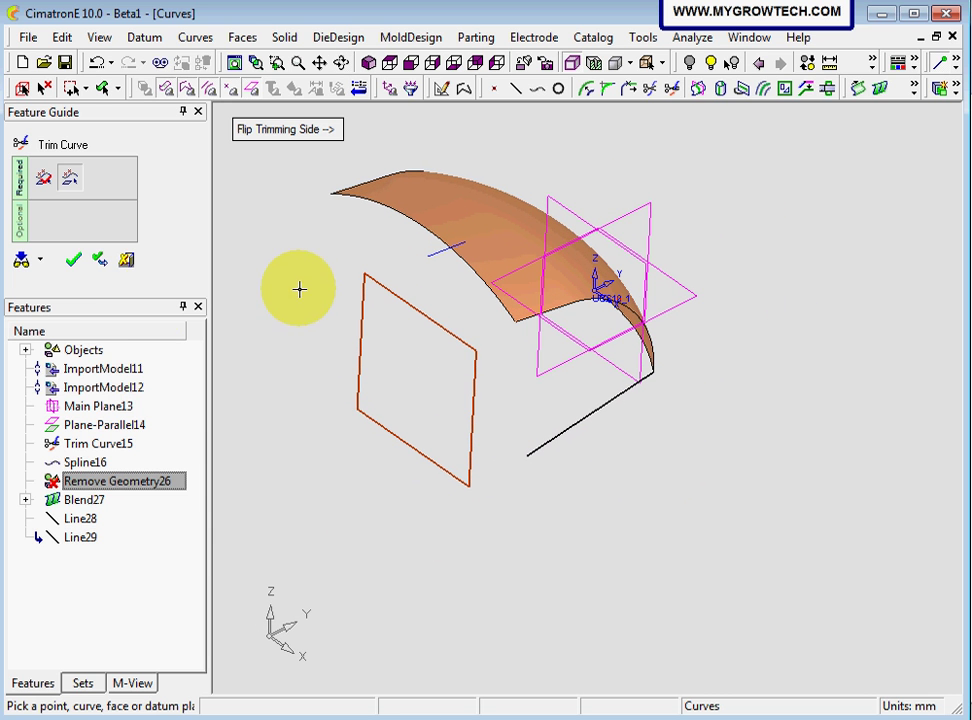
left_click(75, 260)
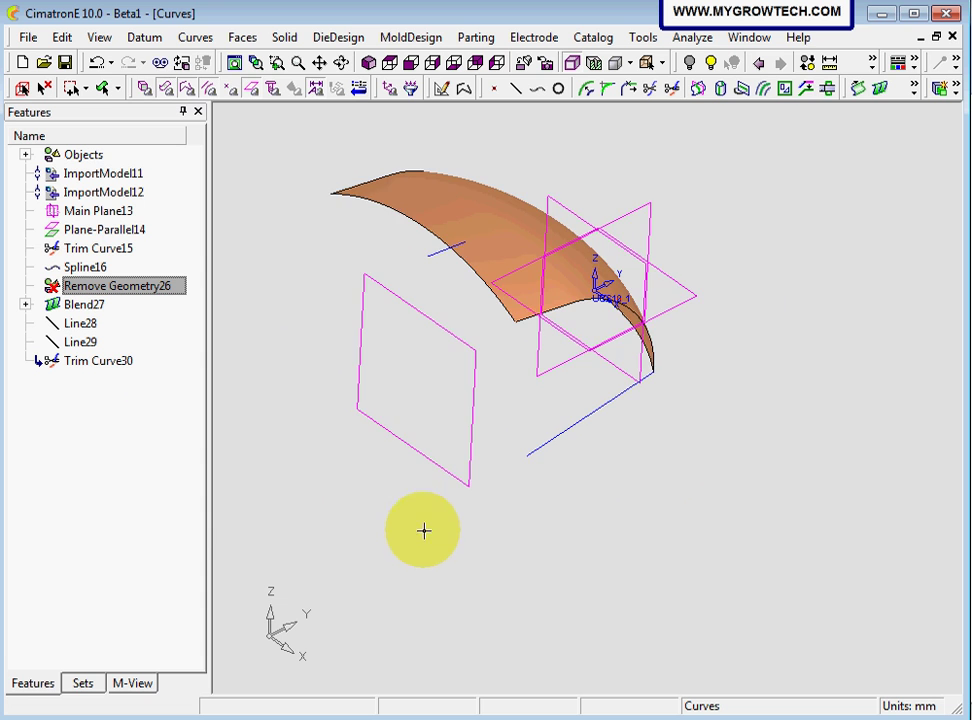
Step: Start the Extend command on the short Delta 100 line at the opposite face corner, extending from its free end
scroll(453, 586, "down", 2)
scroll(504, 546, "up", 2)
scroll(380, 448, "up", 1)
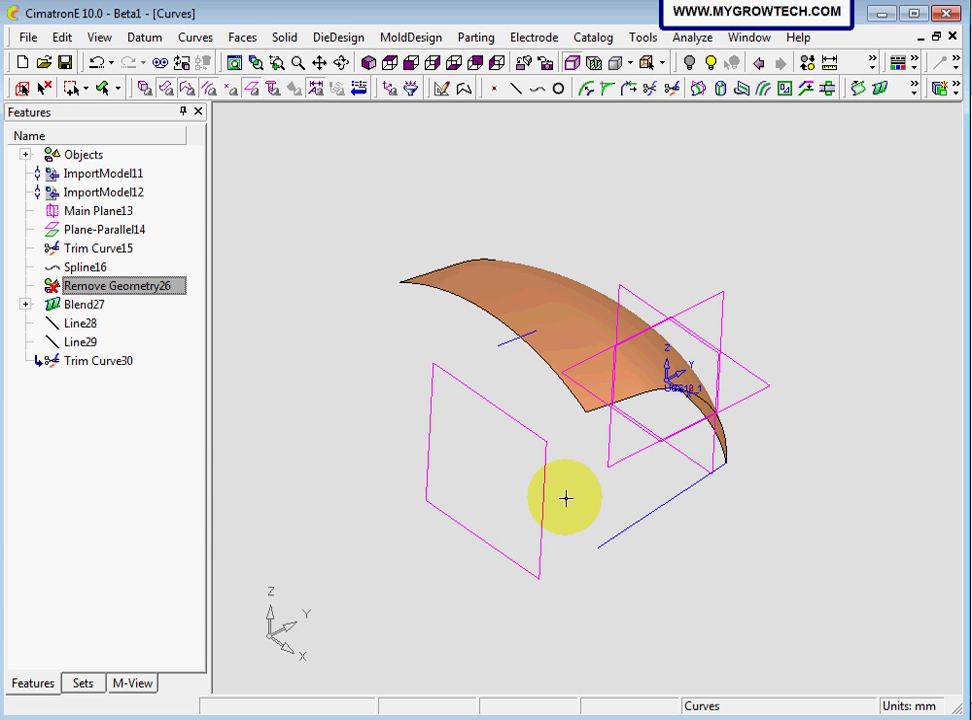
scroll(419, 505, "up", 2)
middle_click_drag(419, 505, 386, 451)
middle_click_drag(676, 457, 505, 473)
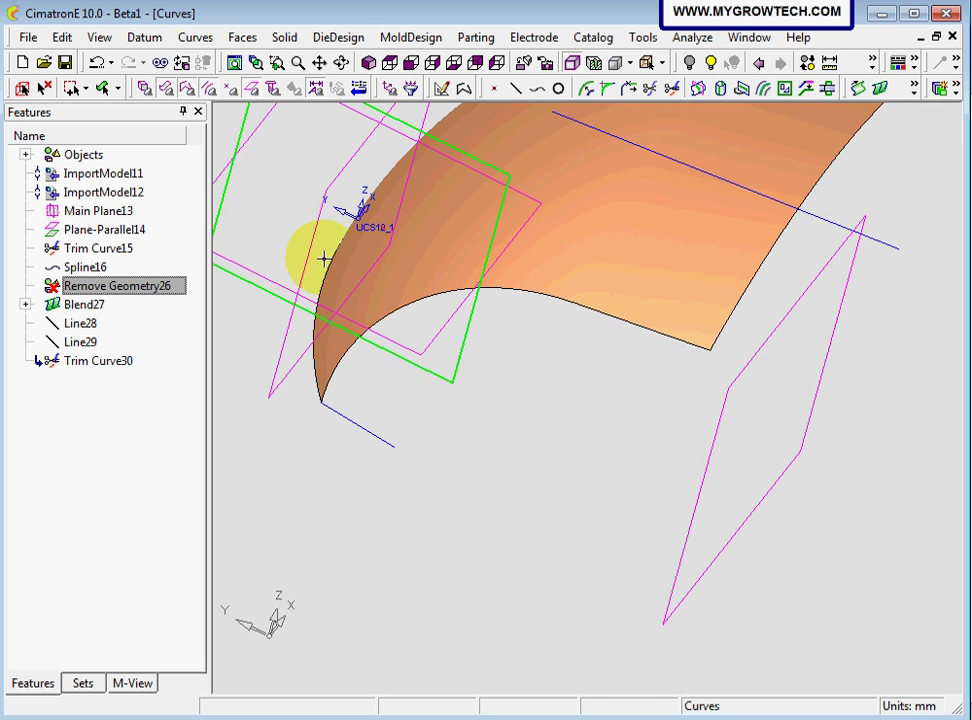
left_click(195, 40)
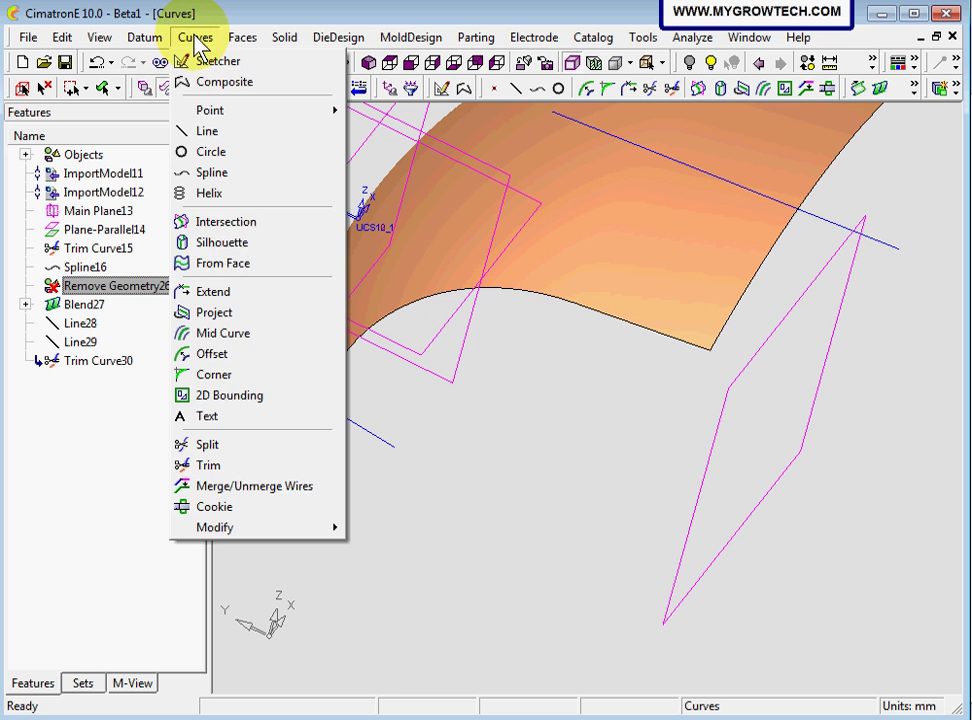
left_click(213, 292)
scroll(427, 462, "up", 3)
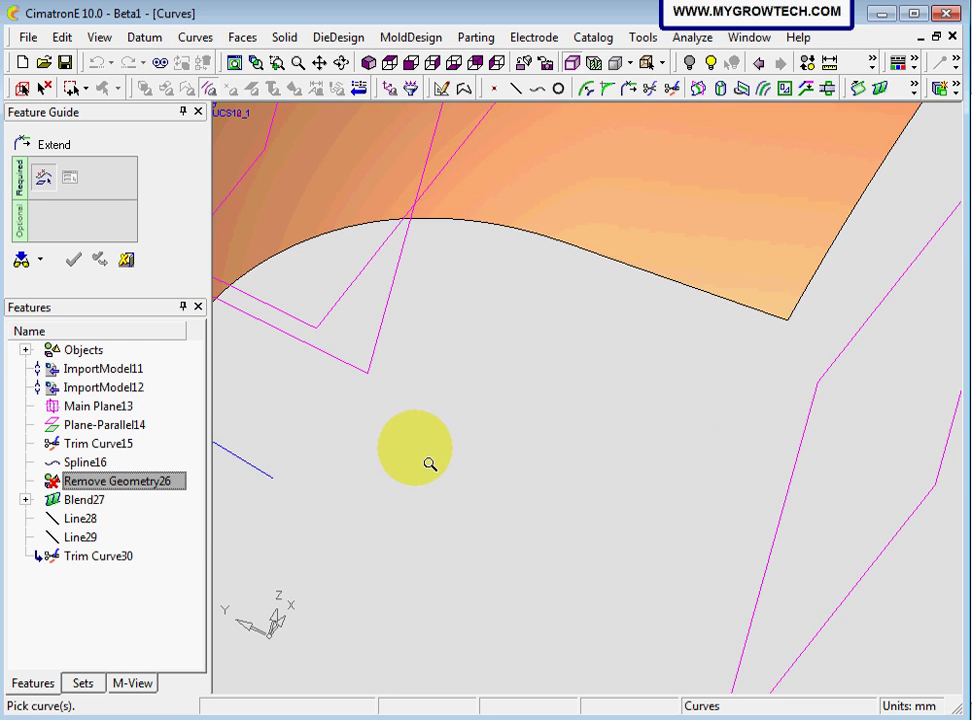
middle_click_drag(427, 462, 529, 425)
scroll(499, 531, "down", 2)
middle_click_drag(499, 531, 430, 466)
scroll(482, 484, "up", 2)
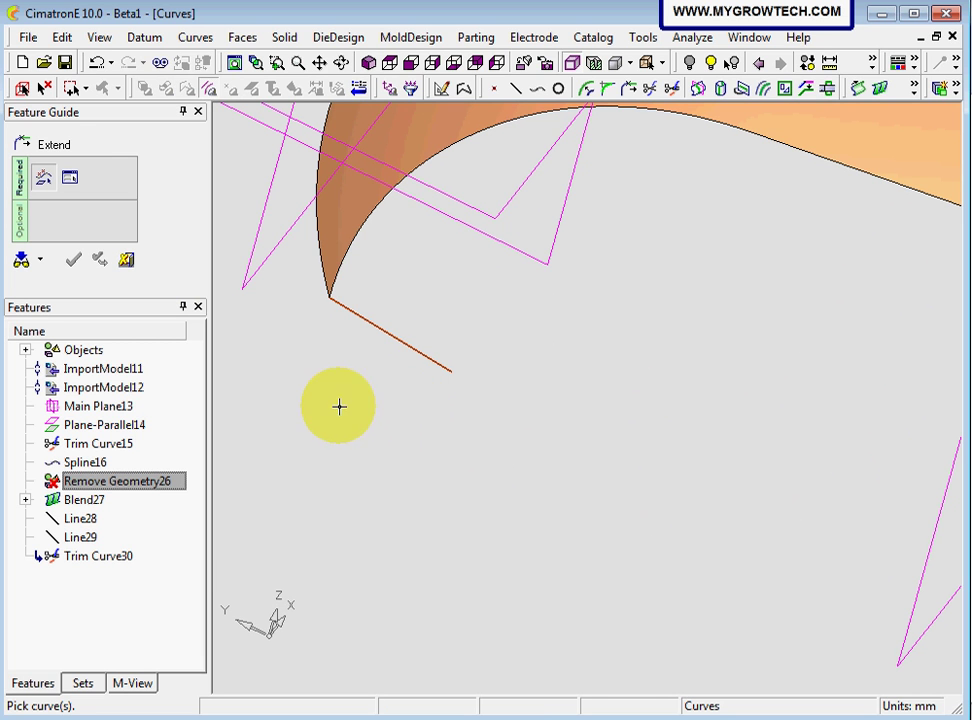
middle_click(421, 458)
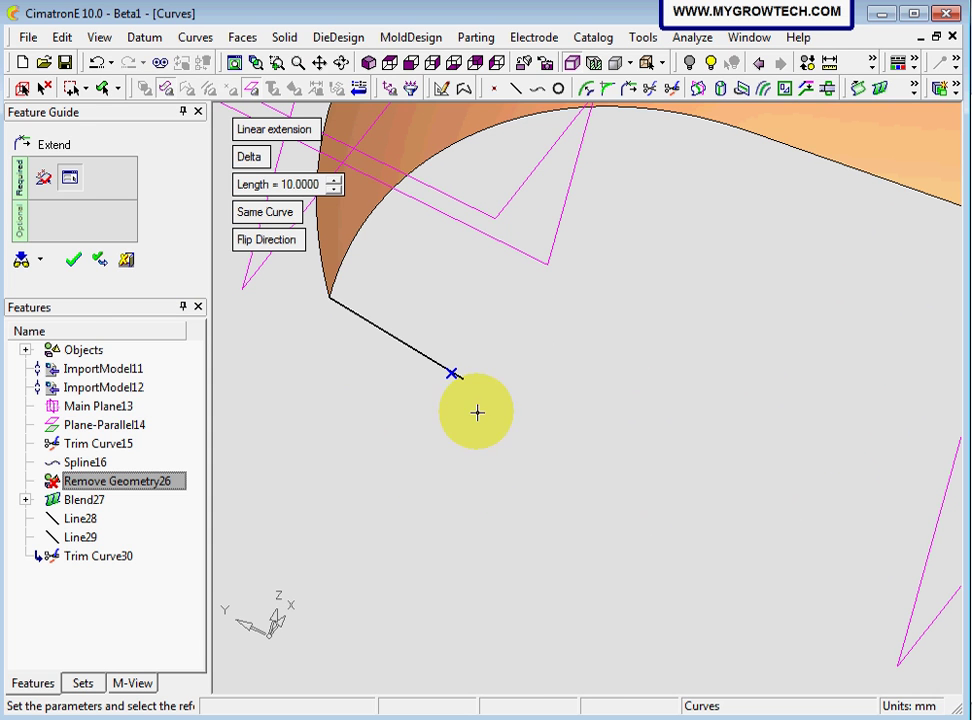
Step: Set the linear extension to To Reference and extend the short line up to the offset parallel plane
scroll(583, 333, "up", 2)
scroll(583, 333, "down", 3)
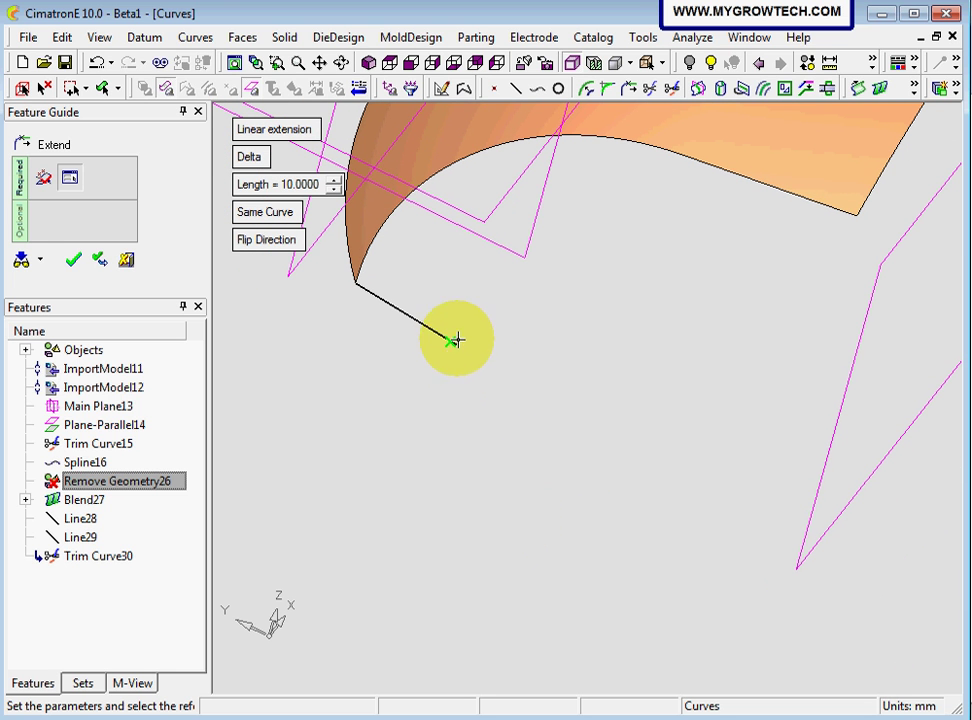
scroll(521, 460, "down", 1)
middle_click_drag(521, 460, 466, 506)
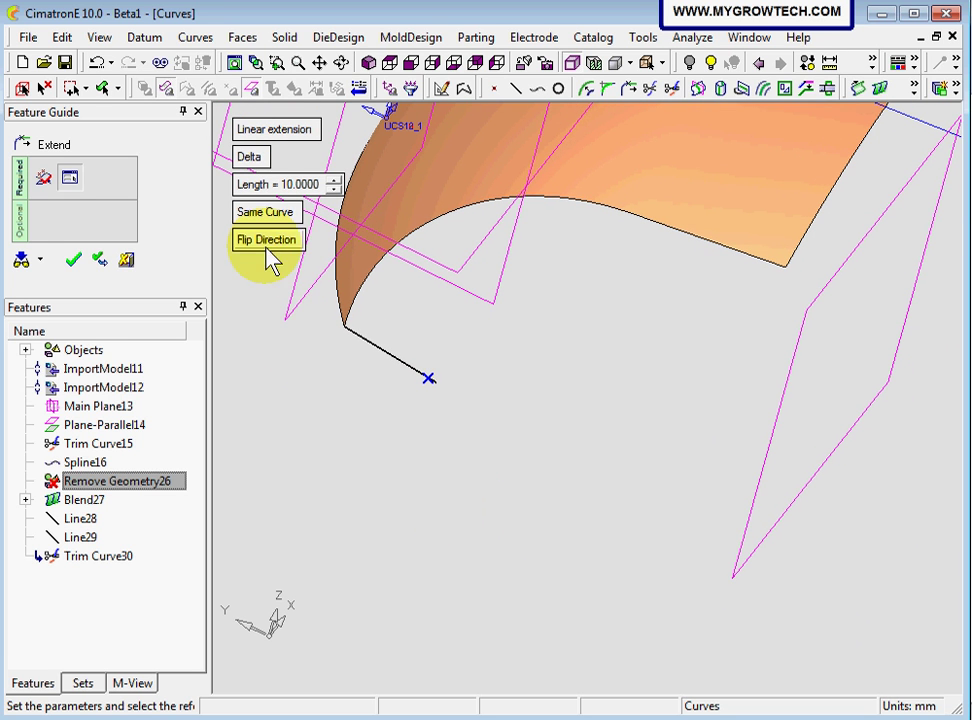
left_click(252, 160)
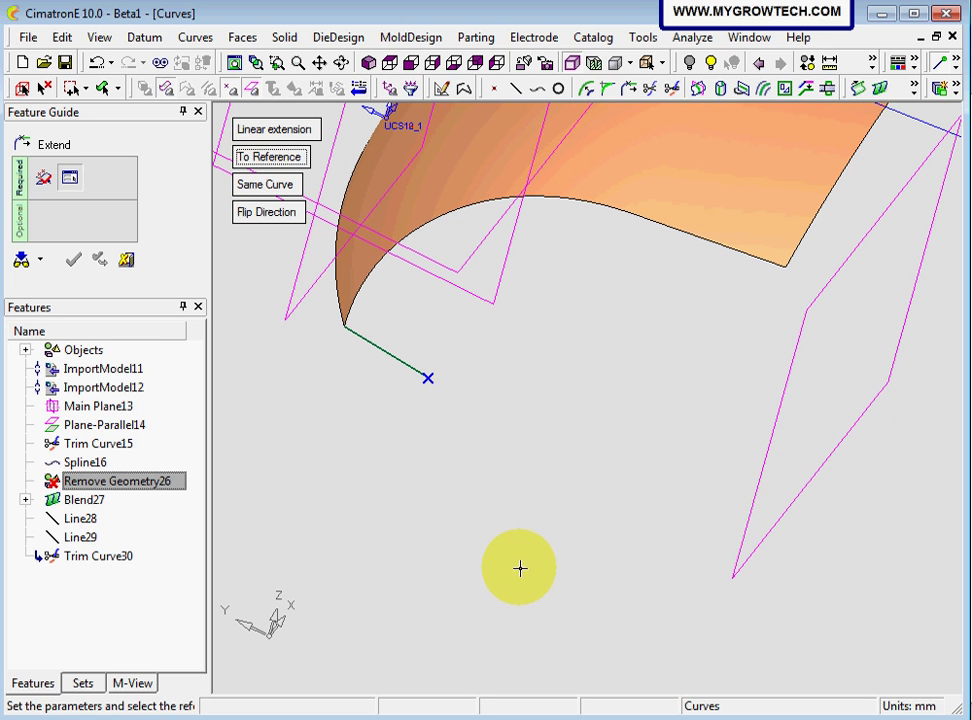
left_click(760, 487)
middle_click_drag(638, 406, 360, 455)
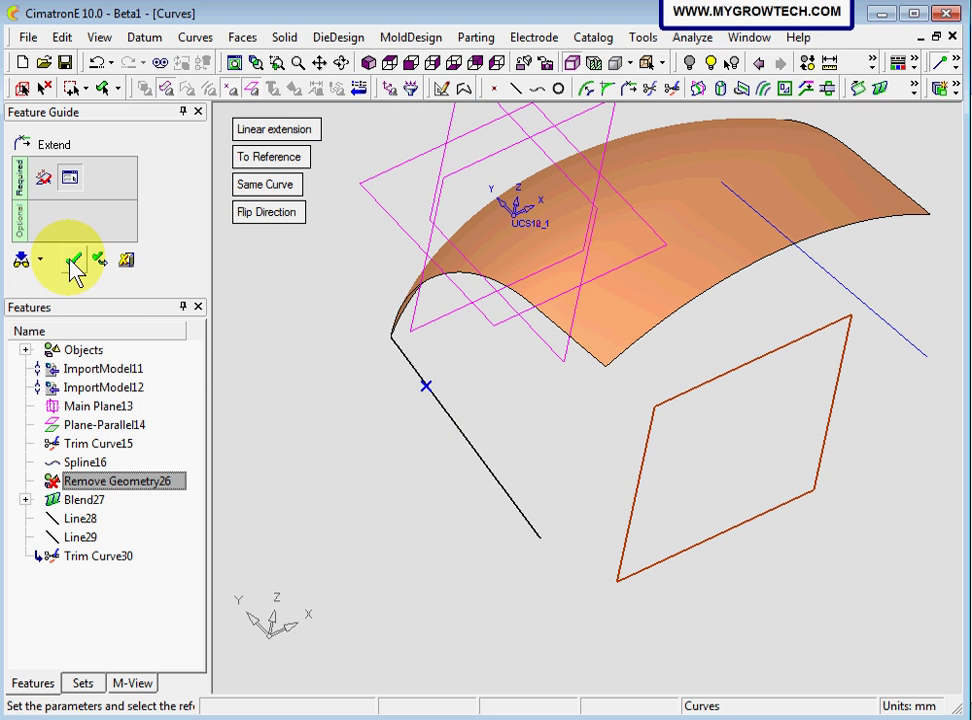